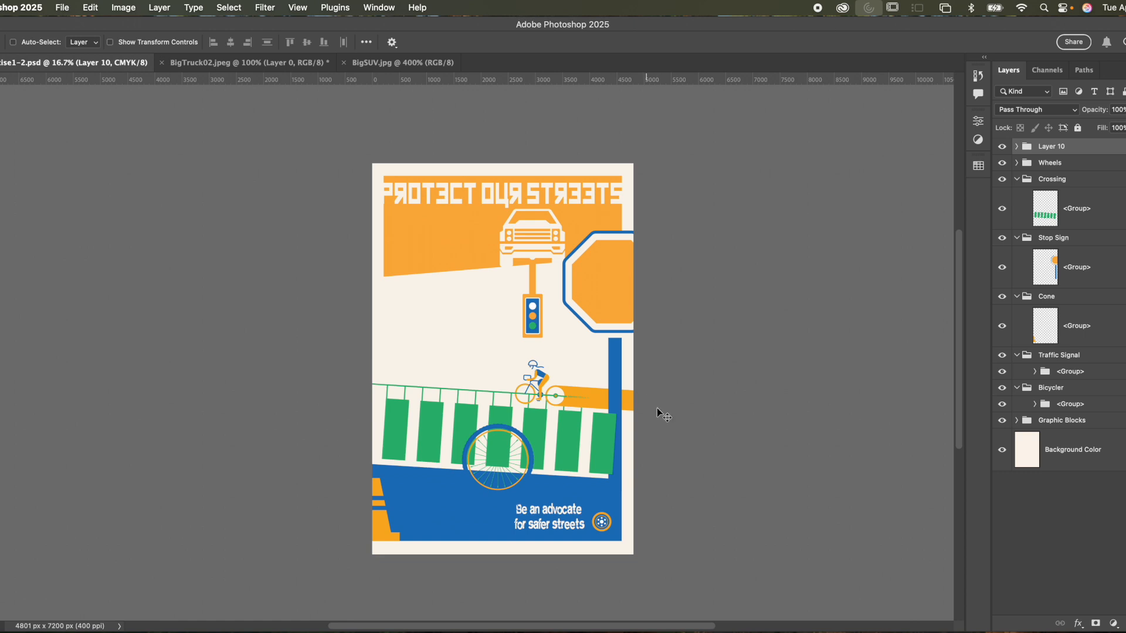
pyautogui.keyDown('super'); pyautogui.click(628, 334); pyautogui.keyUp('super')
pyautogui.keyDown('super'); pyautogui.click(653, 305); pyautogui.keyUp('super')
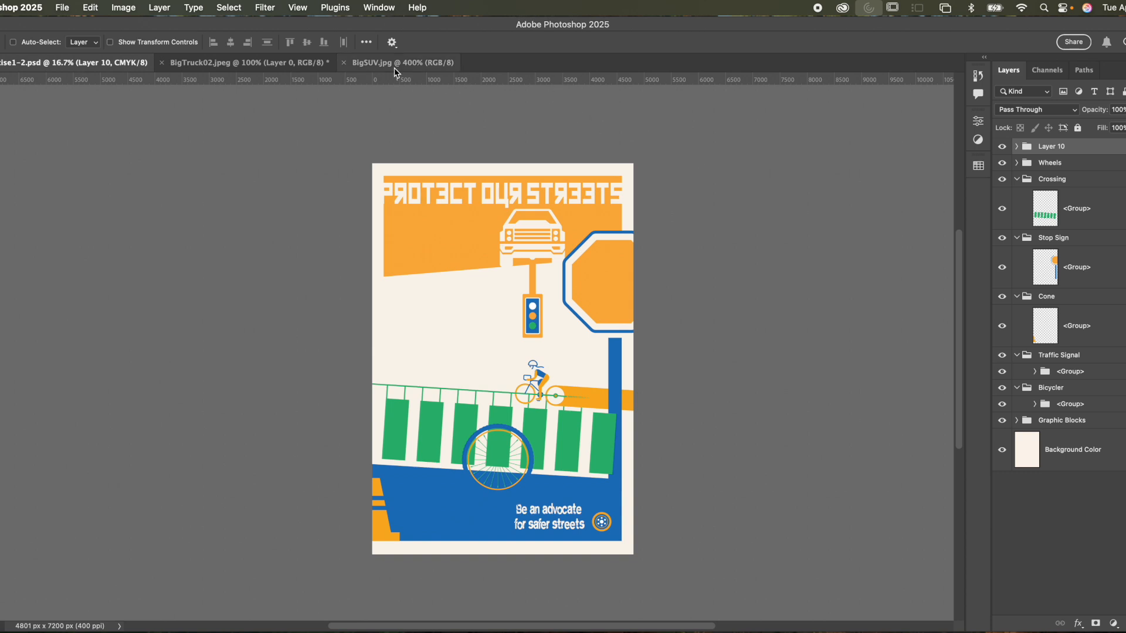
# Step: Choose the Essentials (Default) workspace
pyautogui.click(380, 7)
pyautogui.moveTo(410, 37)
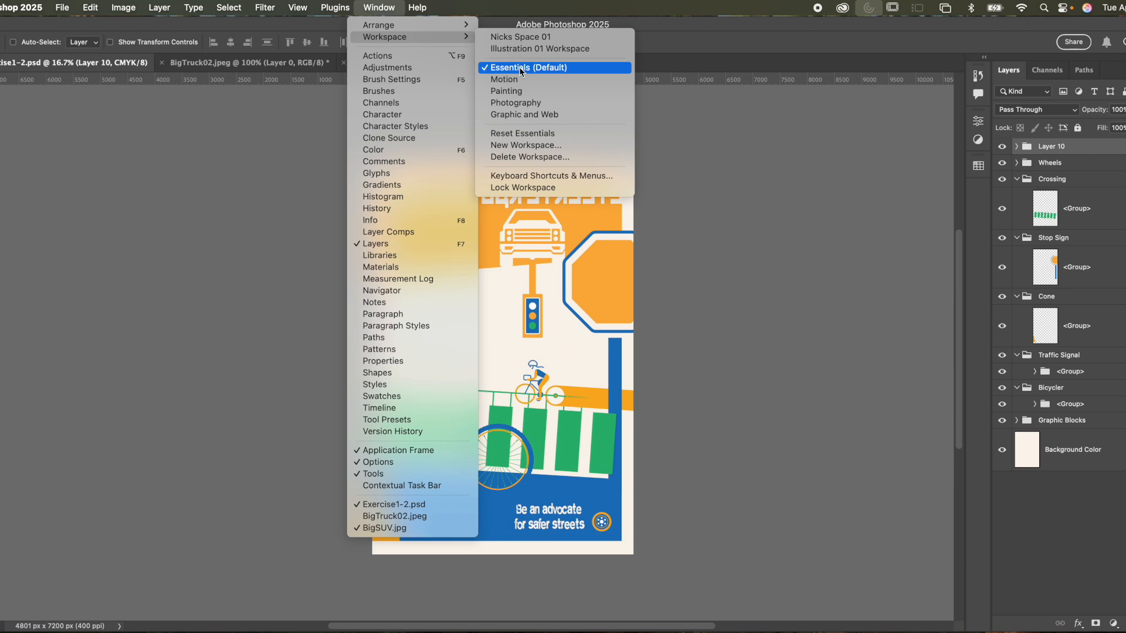
pyautogui.click(550, 68)
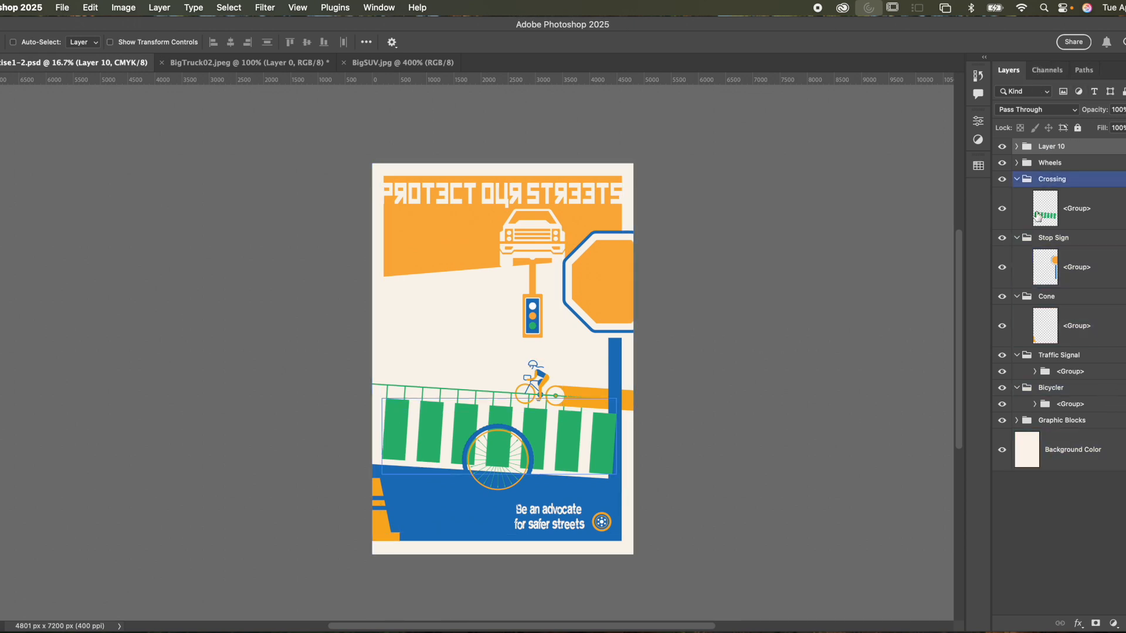
# Step: Collapse the Crossing and Stop Sign layer groups
pyautogui.click(1016, 181)
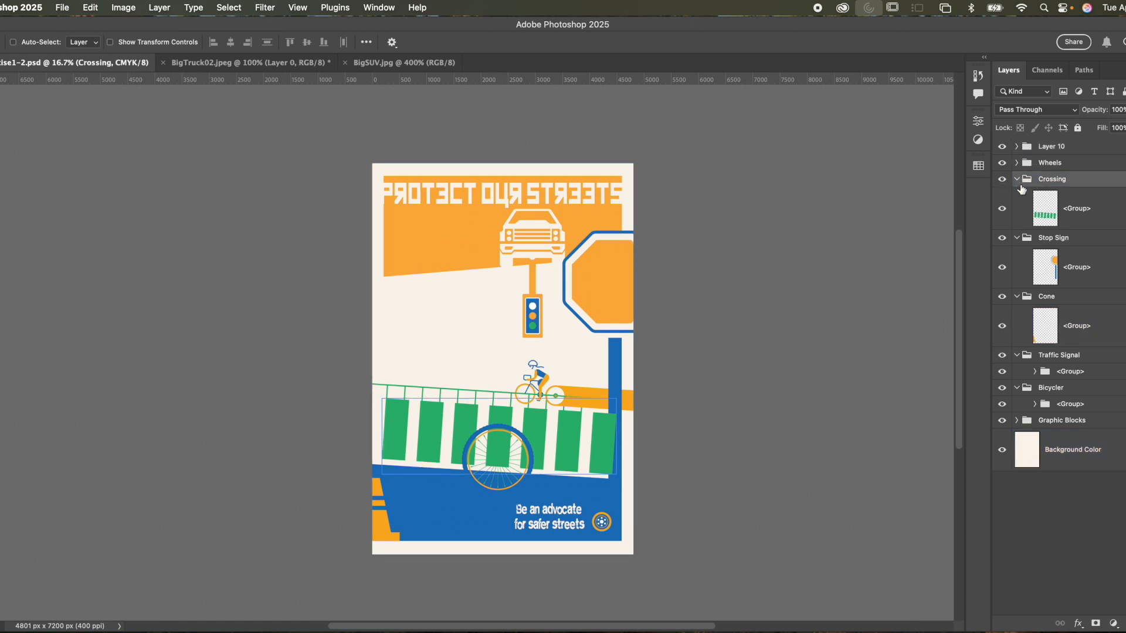
pyautogui.click(1016, 179)
pyautogui.click(1016, 195)
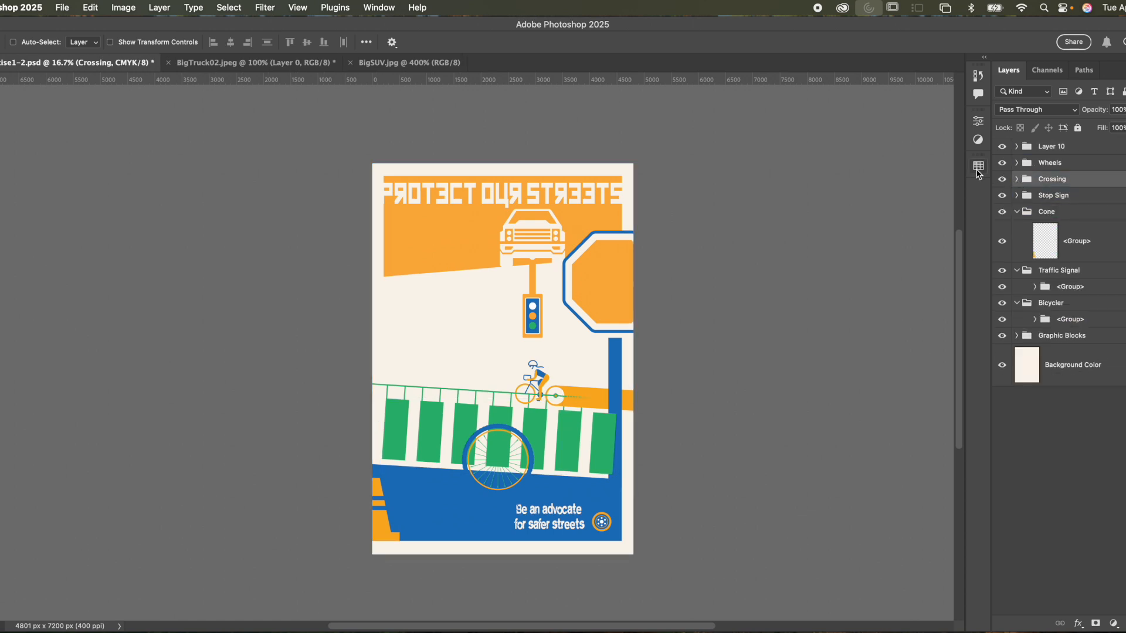
# Step: Open the swatches, enlarge their display and create a new swatch group named Poster Colors
pyautogui.click(978, 169)
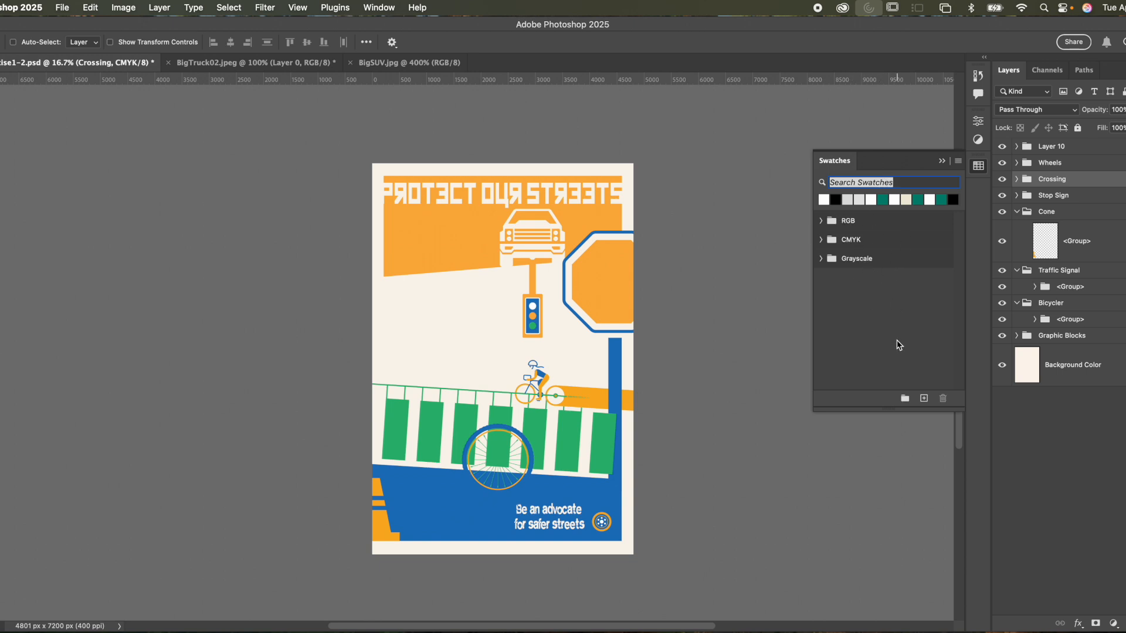
pyautogui.moveTo(885, 416); pyautogui.dragTo(886, 503)
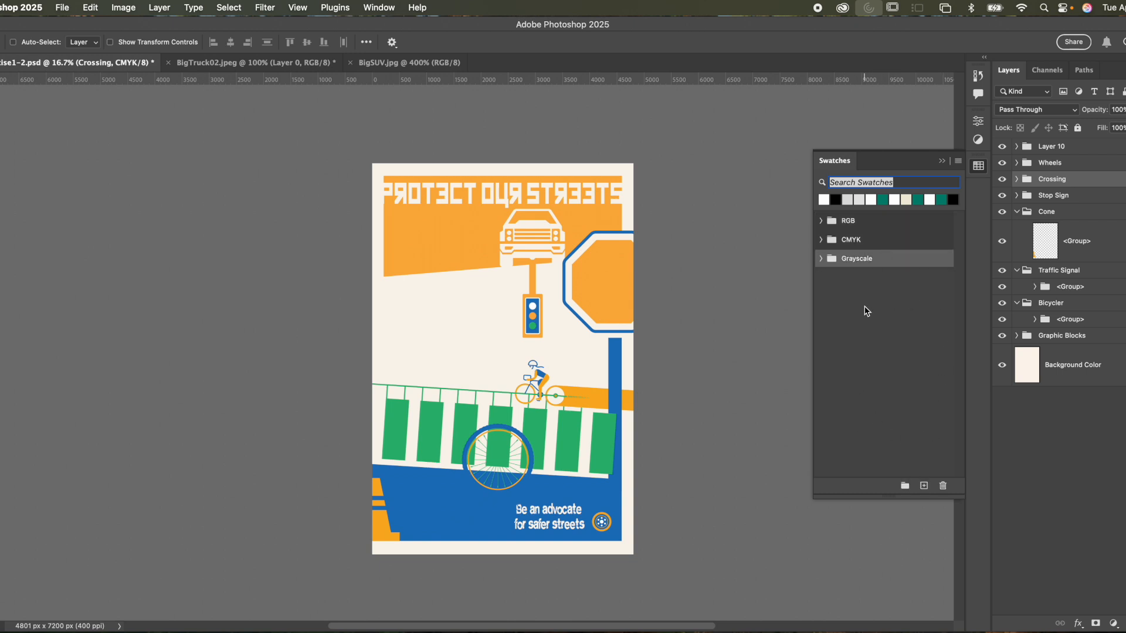
pyautogui.click(905, 486)
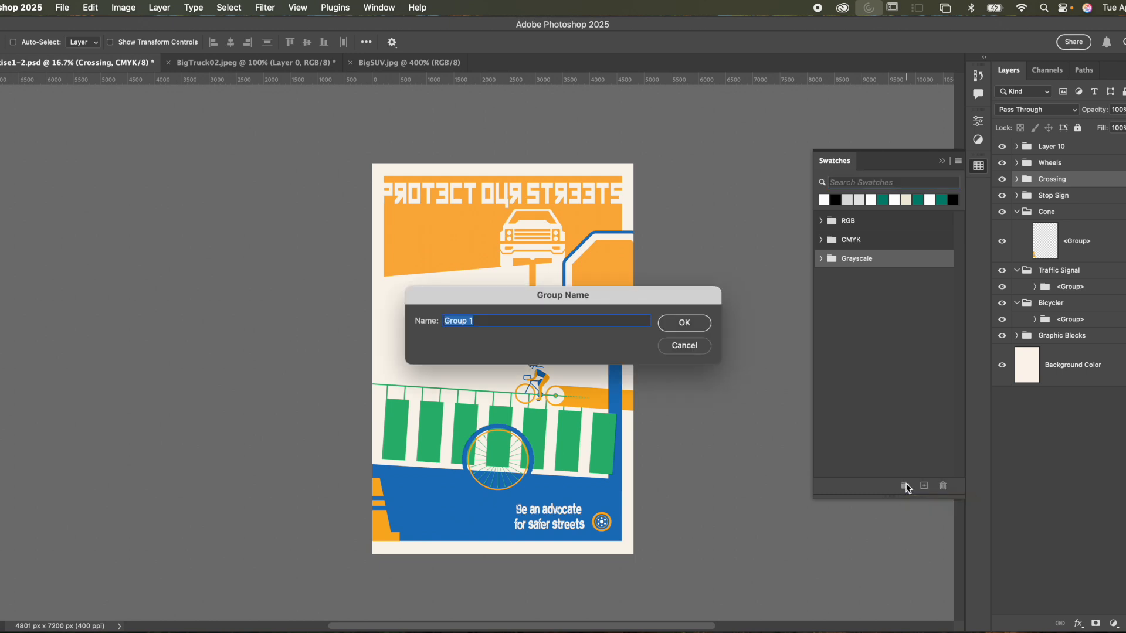
pyautogui.write('Poster Colors')
pyautogui.press('Return')
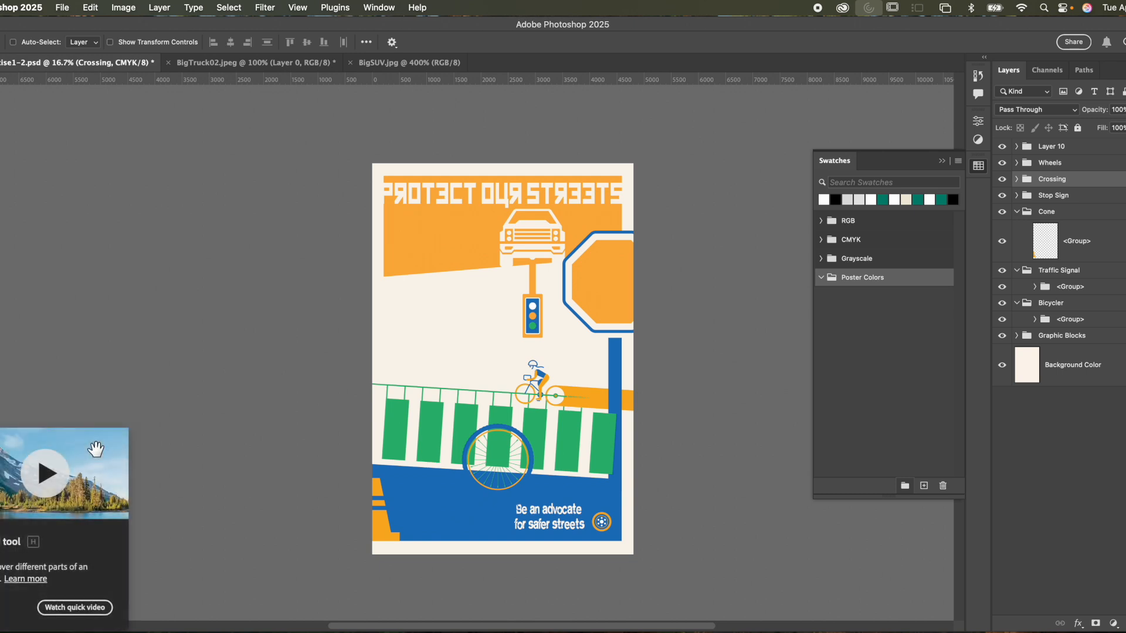
# Step: Sample the poster's orange background with the Eyedropper and save it as a swatch in Poster Colors, closing the Libraries window that opens
pyautogui.press('i')
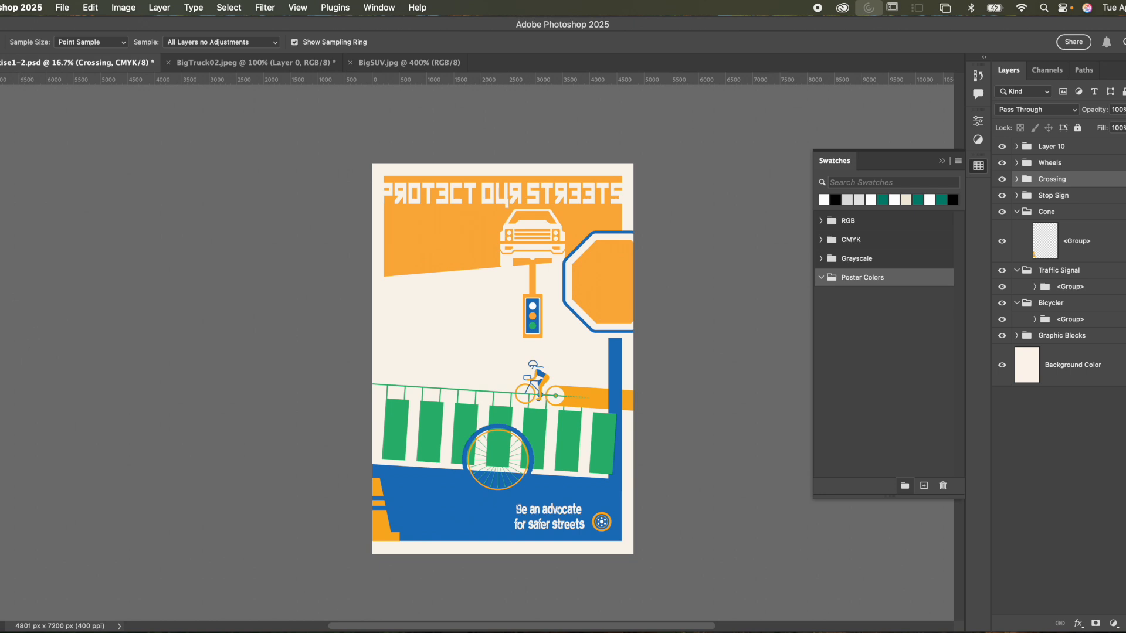
pyautogui.click(465, 232)
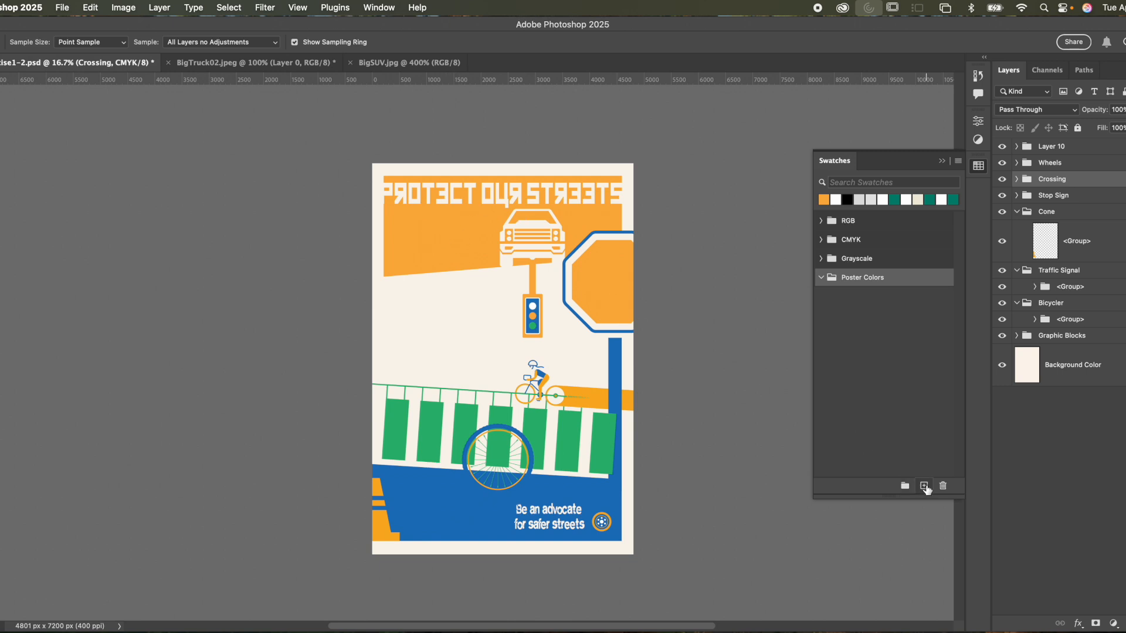
pyautogui.click(925, 486)
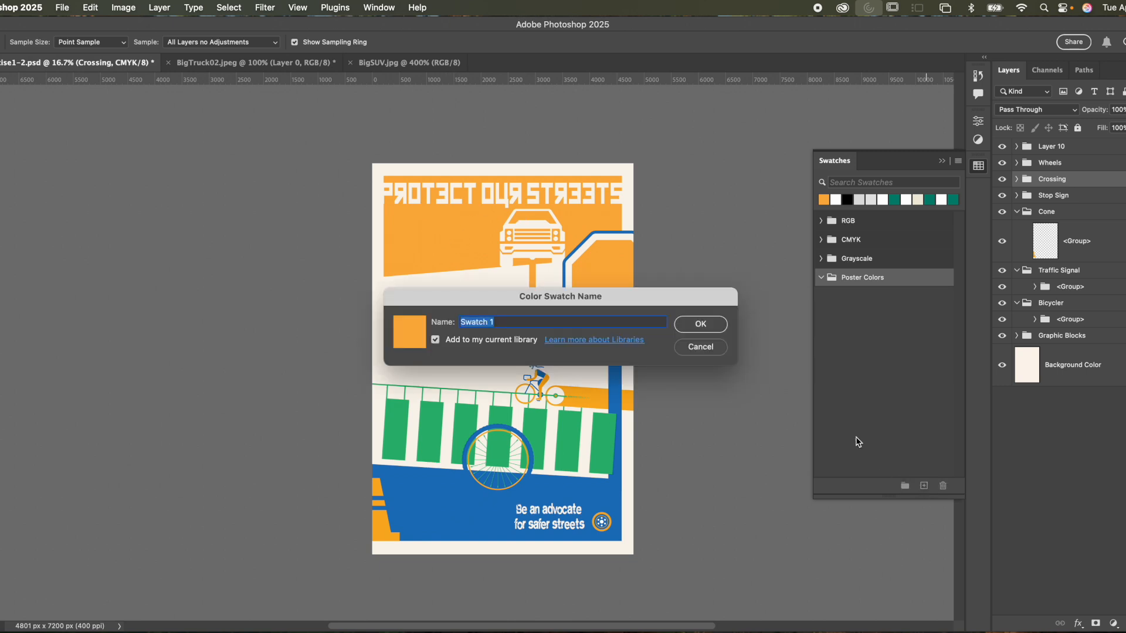
pyautogui.click(700, 326)
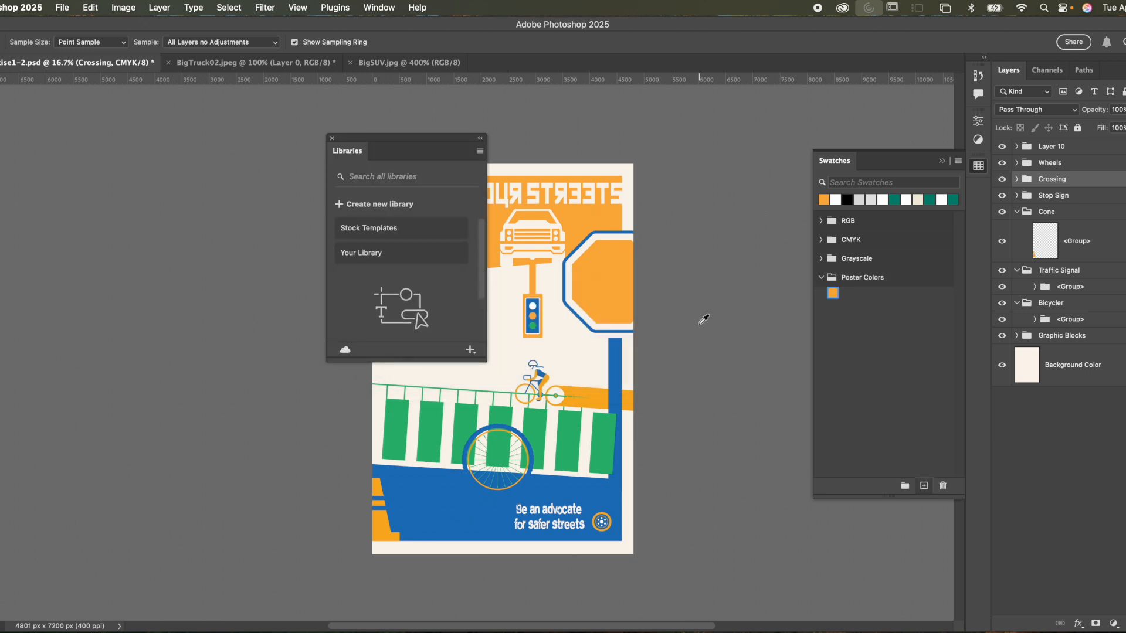
pyautogui.click(333, 138)
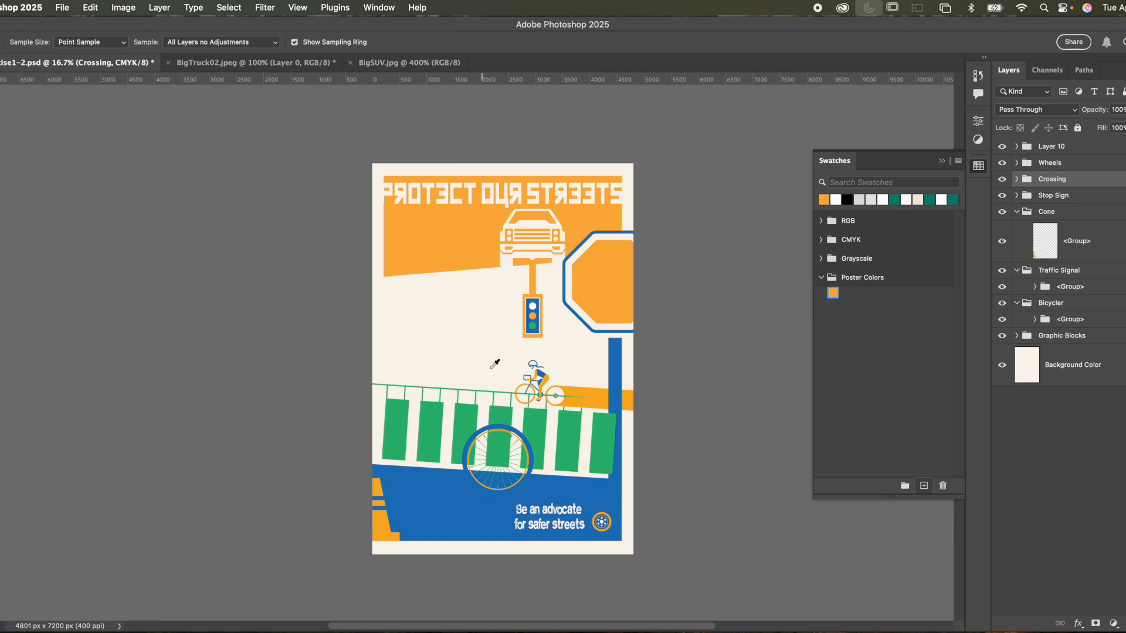
# Step: Sample the crosswalk's green and the poster's blue, saving each as a swatch in the Poster Colors group
pyautogui.click(542, 429)
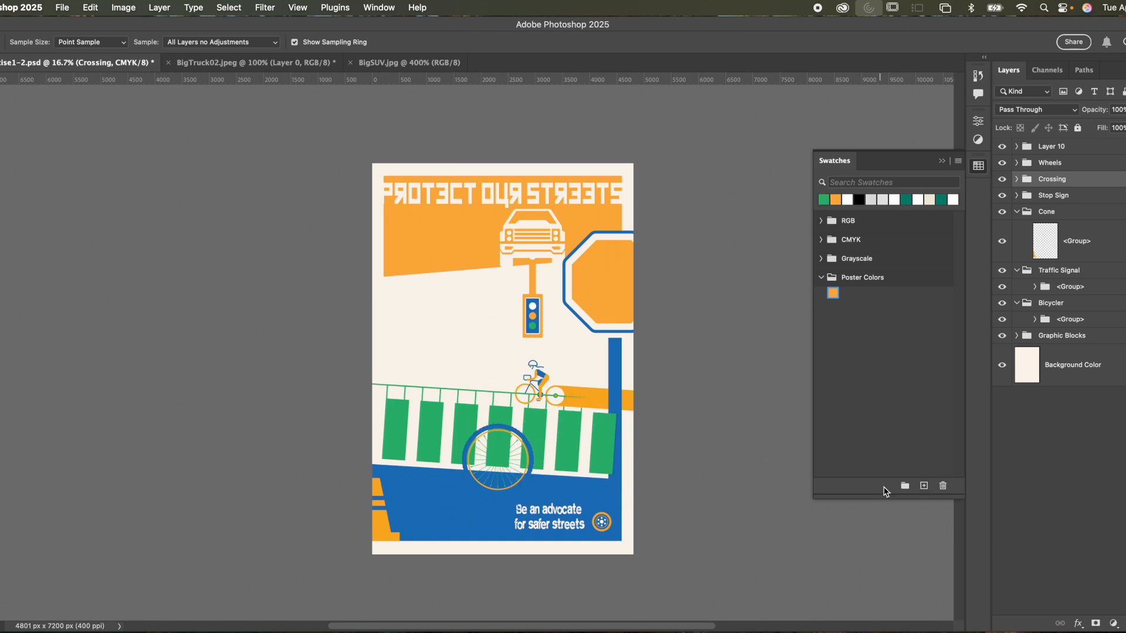
pyautogui.click(923, 486)
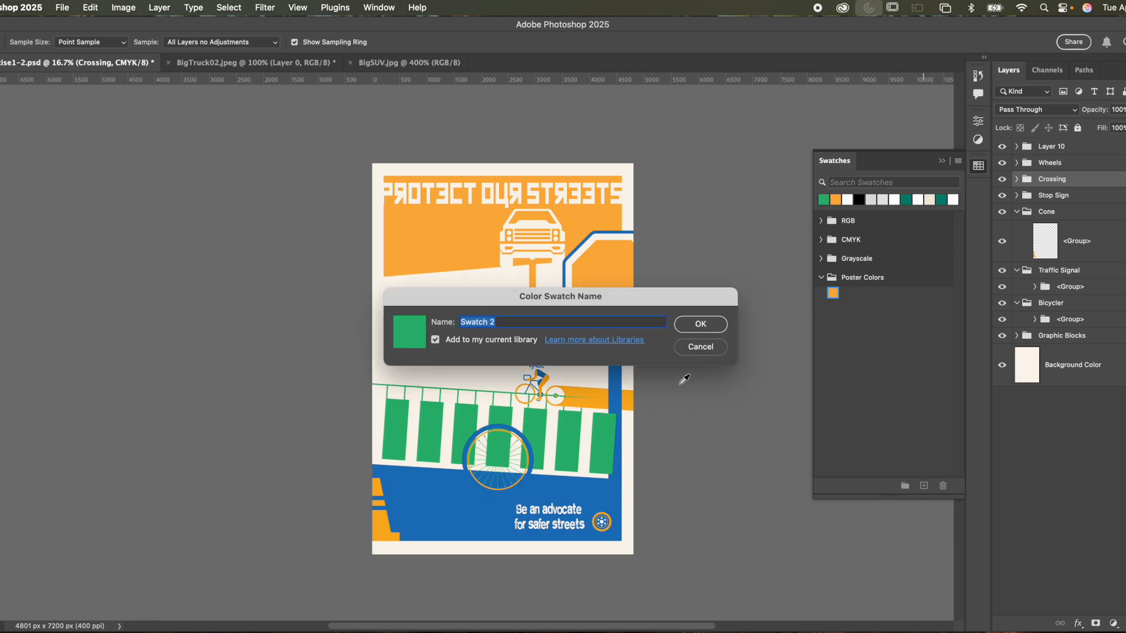
pyautogui.click(701, 324)
pyautogui.click(924, 486)
pyautogui.press('Return')
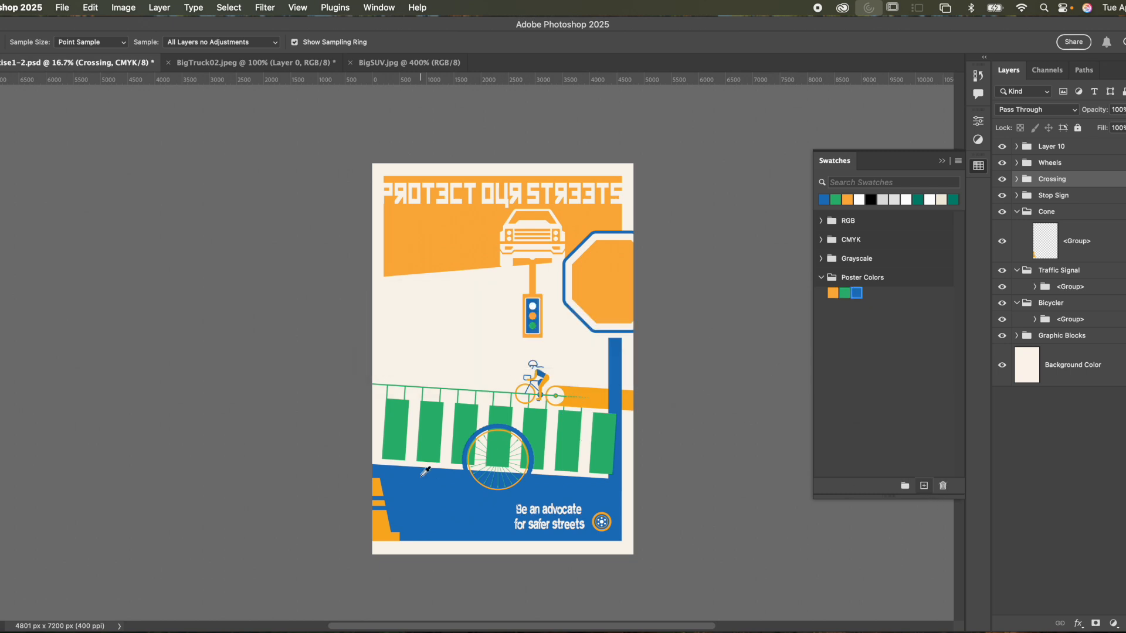
# Step: Sample the poster's cream color, save it as a swatch in Poster Colors and collapse the group
pyautogui.click(572, 505)
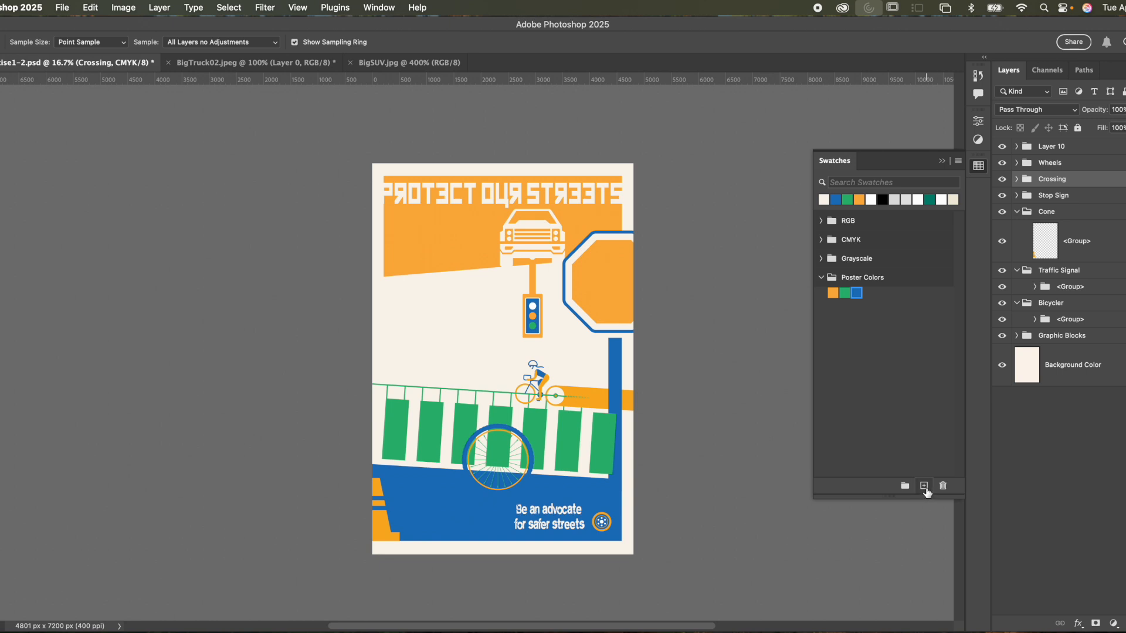
pyautogui.click(924, 485)
pyautogui.click(715, 322)
pyautogui.click(821, 277)
# Step: Place BikeKid.psd from the Images folder as an embedded image in the poster
pyautogui.click(67, 7)
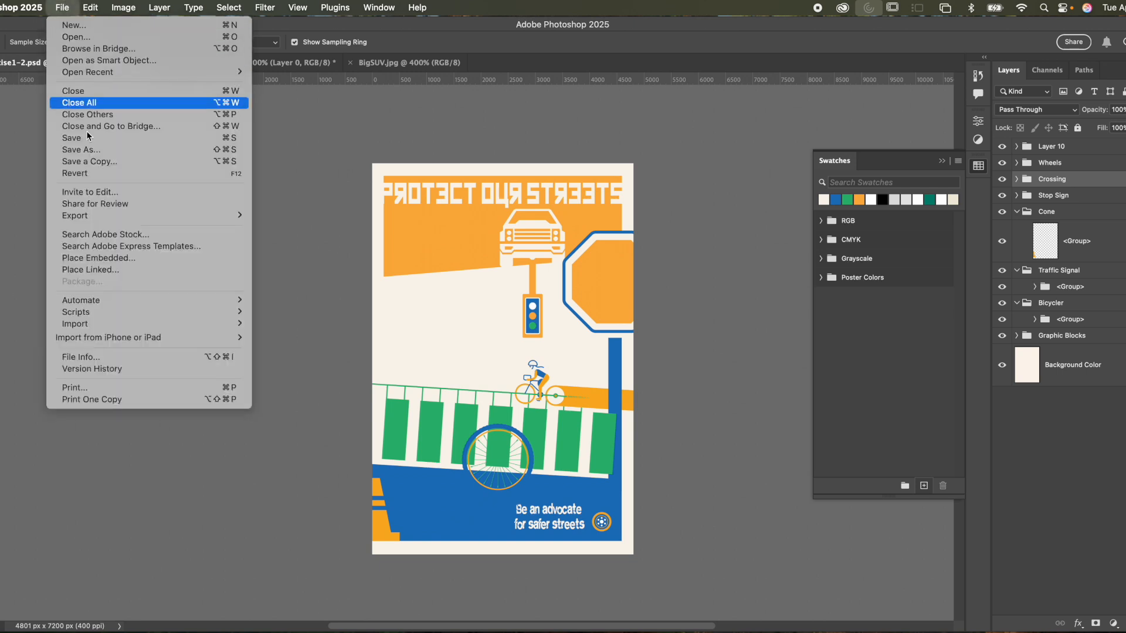
pyautogui.click(128, 261)
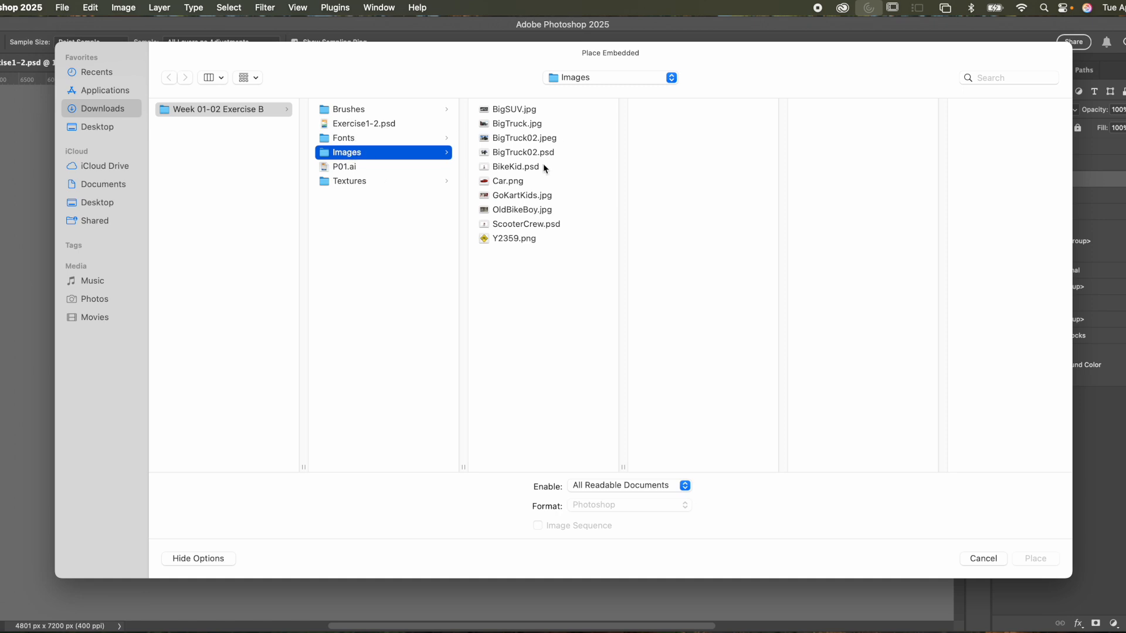
pyautogui.click(525, 168)
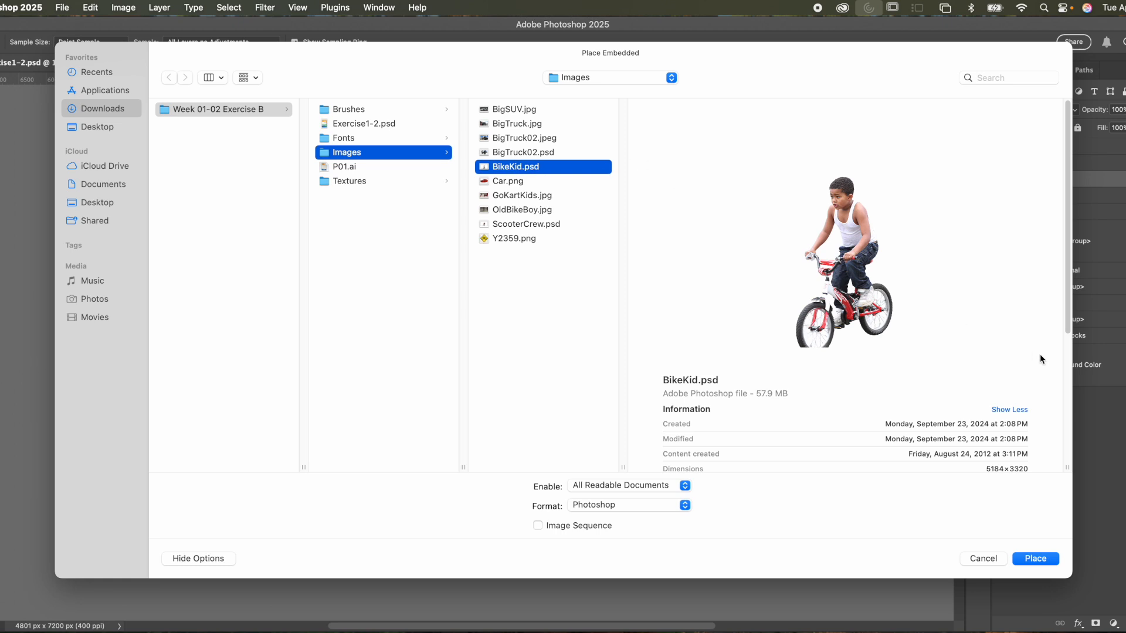
pyautogui.click(1043, 559)
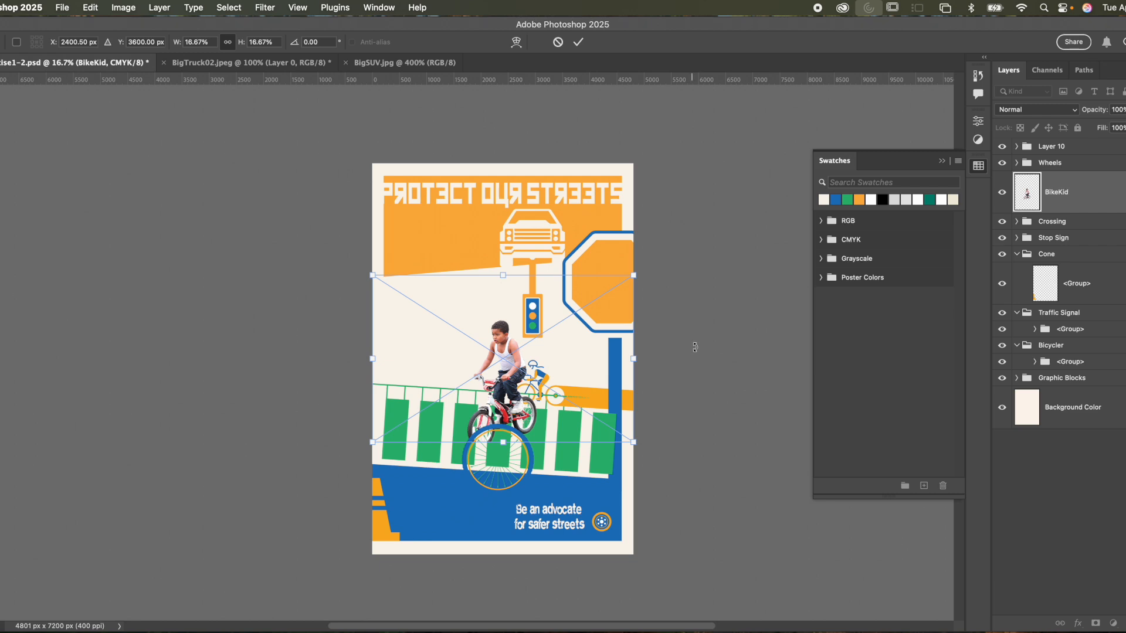
pyautogui.press('Return')
# Step: Flip the BikeKid image horizontally and move it up and left, just above the green crosswalk
pyautogui.press('i')
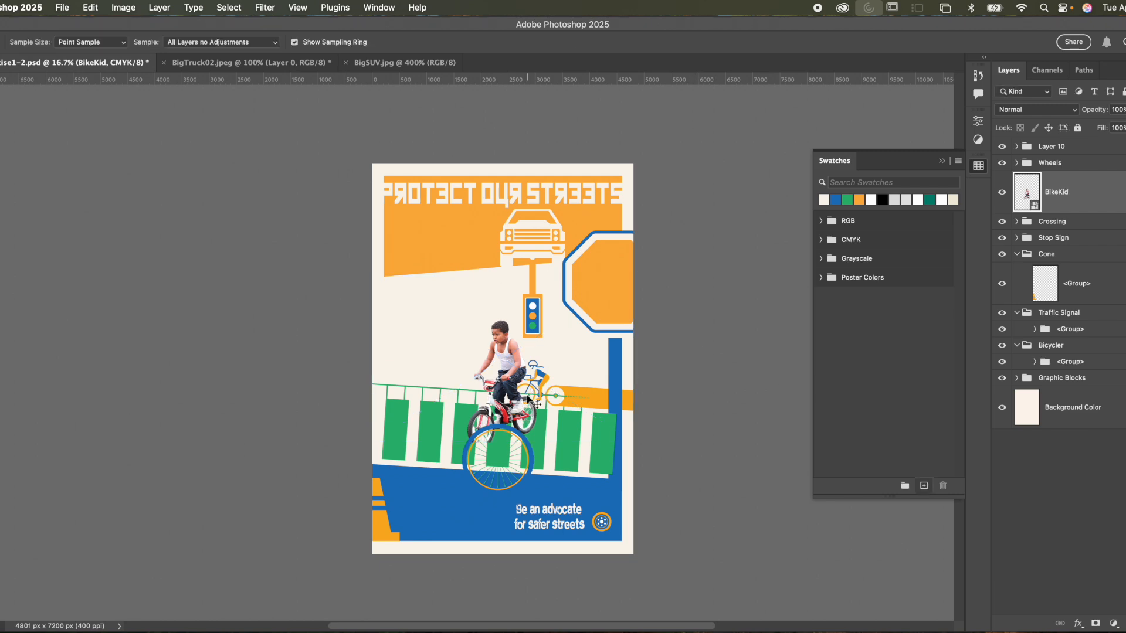
pyautogui.press('super+t')
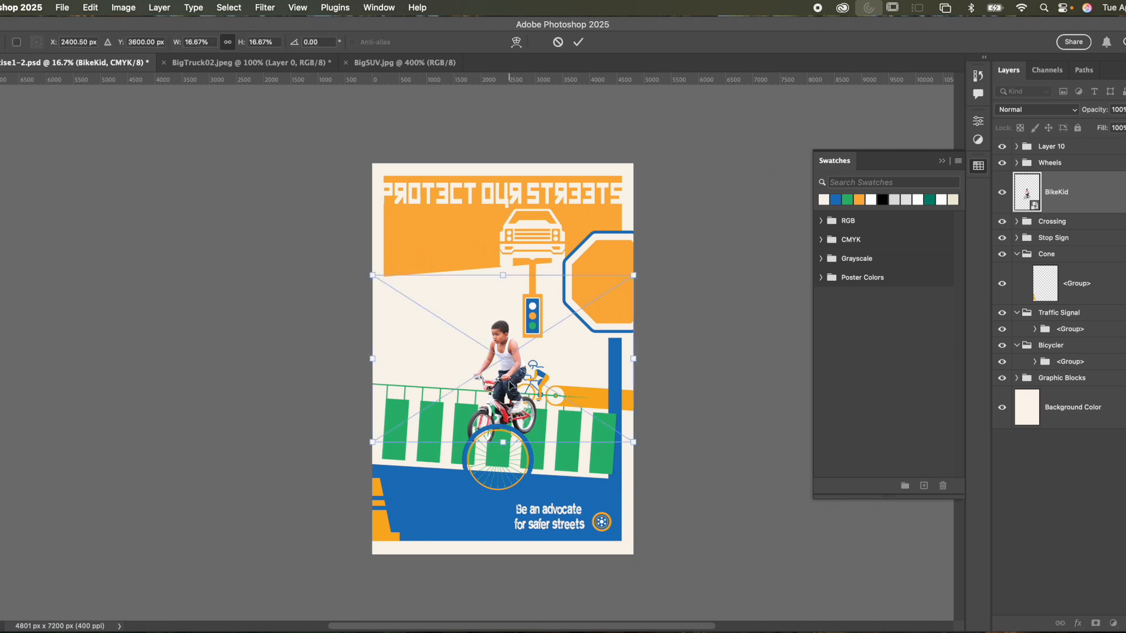
pyautogui.rightClick(509, 388)
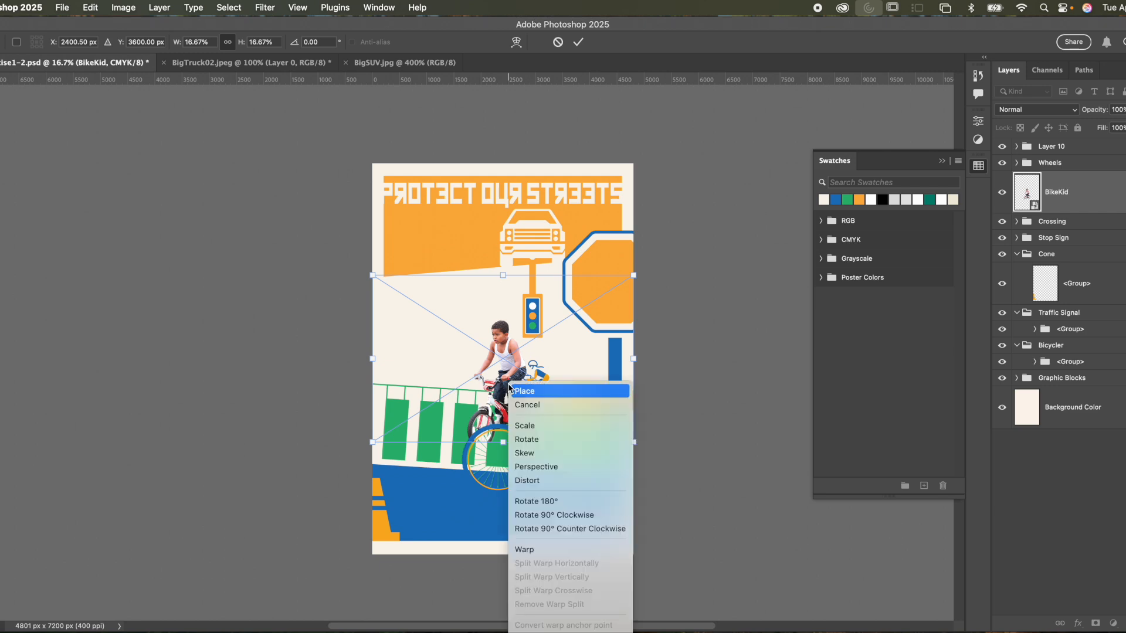
pyautogui.scroll(-3, 549, 604)
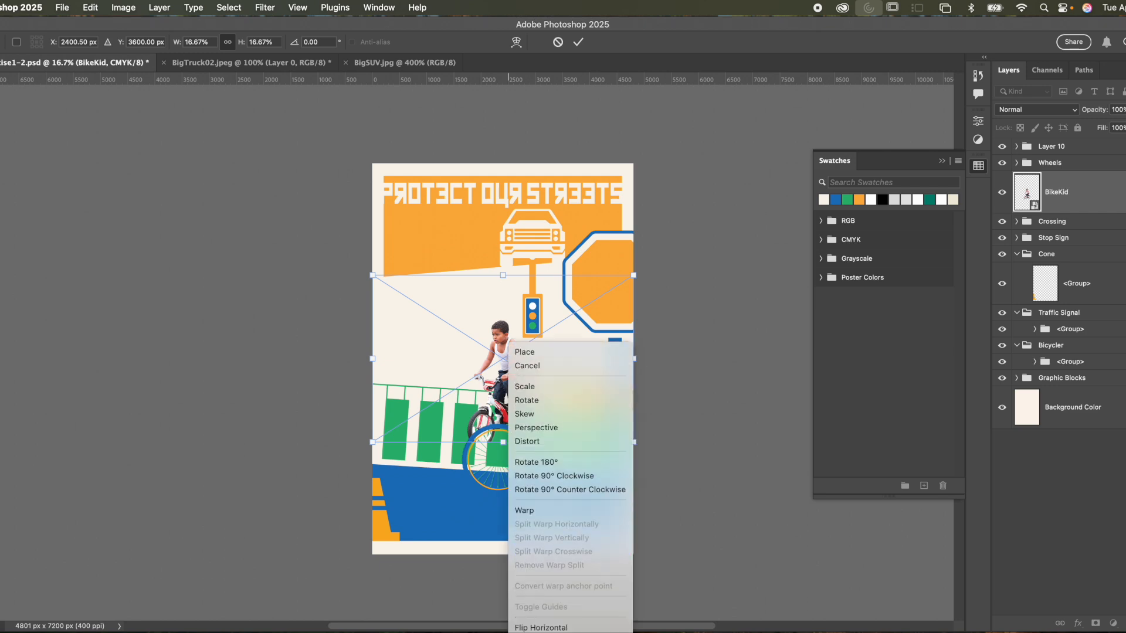
pyautogui.click(560, 625)
pyautogui.moveTo(499, 367); pyautogui.dragTo(470, 319)
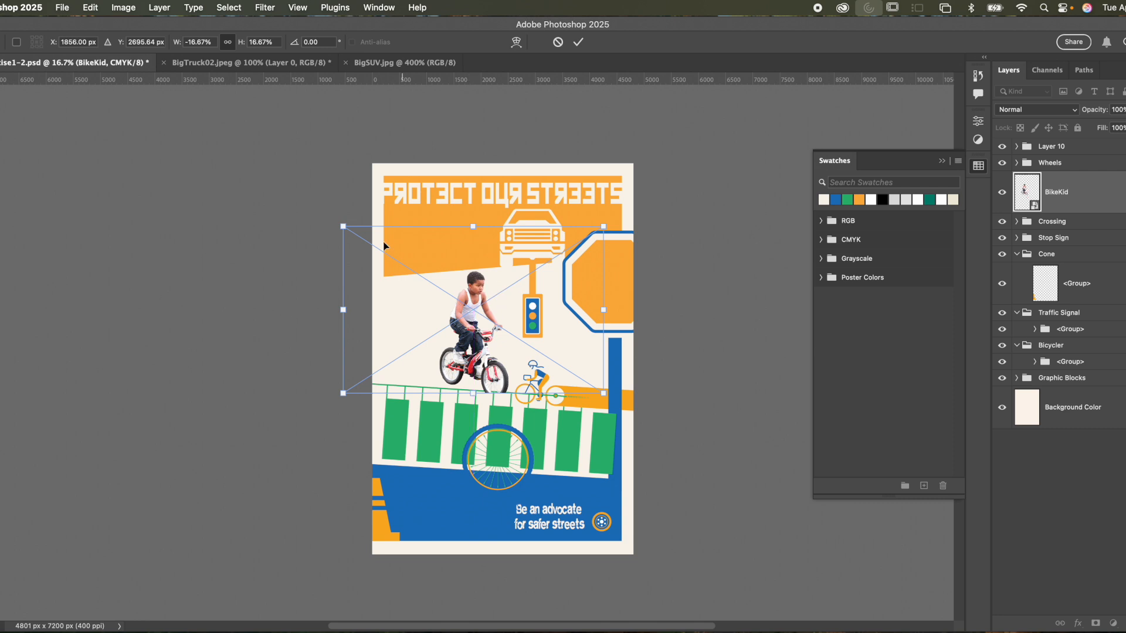
# Step: Scale the BikeKid image up to about 28%, tilt it about 2° clockwise and position it in the poster's upper left
pyautogui.moveTo(344, 226); pyautogui.dragTo(210, 141)
pyautogui.moveTo(414, 332); pyautogui.dragTo(454, 330)
pyautogui.moveTo(643, 132); pyautogui.dragTo(682, 113)
pyautogui.moveTo(469, 249); pyautogui.dragTo(451, 252)
pyautogui.moveTo(668, 397); pyautogui.dragTo(674, 407)
pyautogui.moveTo(483, 347); pyautogui.dragTo(491, 350)
pyautogui.moveTo(668, 403); pyautogui.dragTo(673, 405)
pyautogui.moveTo(492, 365); pyautogui.dragTo(484, 360)
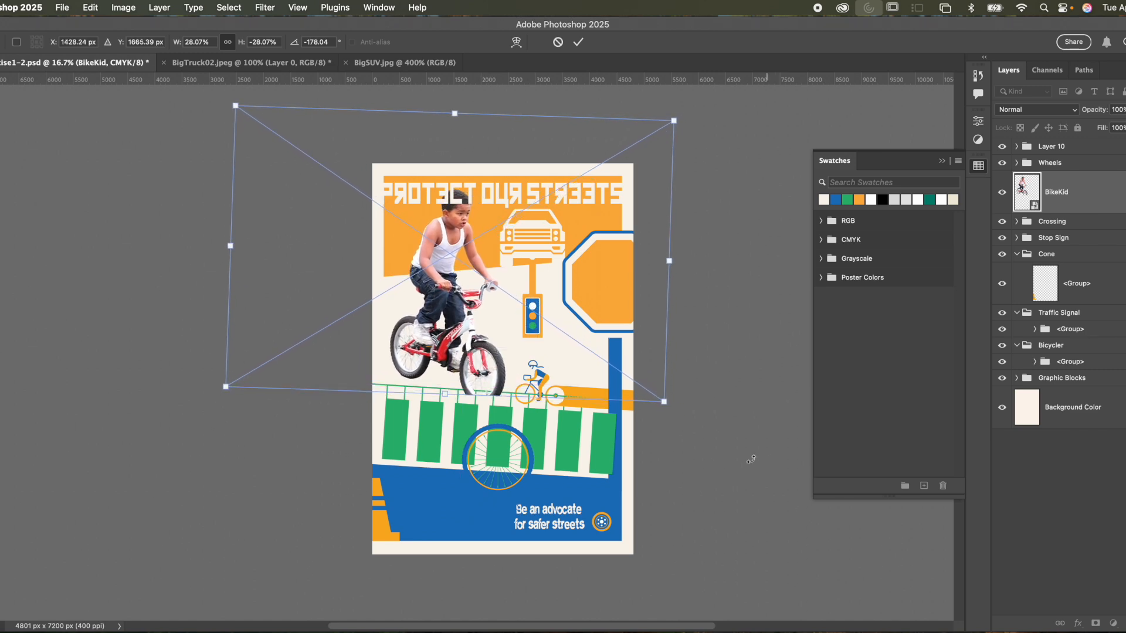
# Step: Reduce the BikeKid image to about 27.2% and set its front wheel on the crosswalk's upper edge, applying the transform
pyautogui.moveTo(664, 403); pyautogui.dragTo(660, 395)
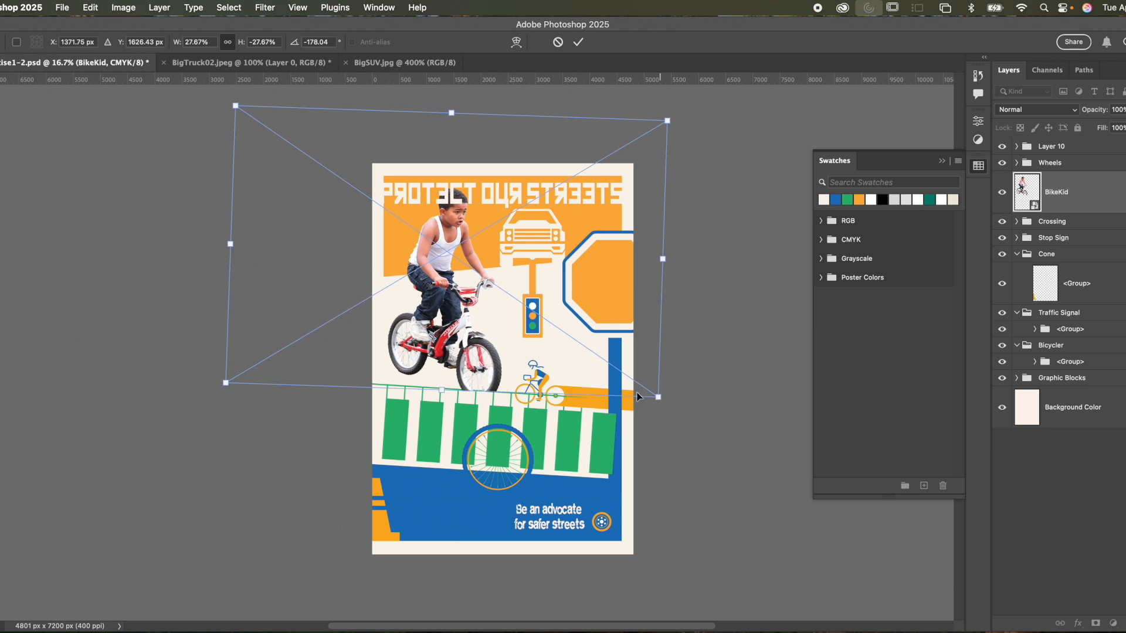
pyautogui.moveTo(457, 347); pyautogui.dragTo(480, 347)
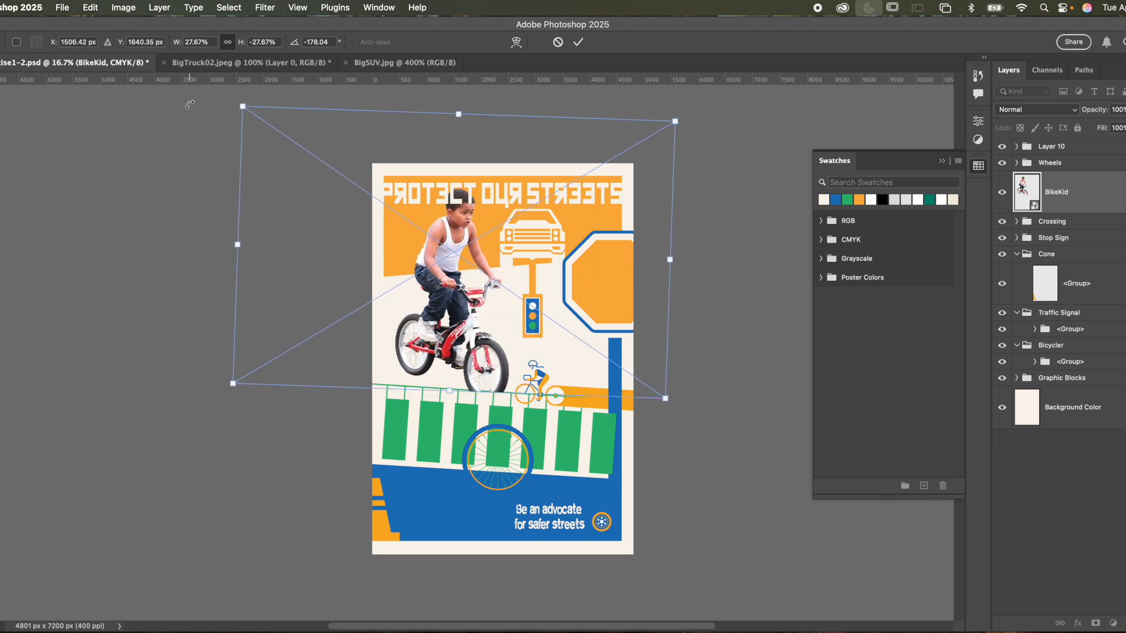
pyautogui.moveTo(239, 105); pyautogui.dragTo(248, 111)
pyautogui.moveTo(463, 247); pyautogui.dragTo(452, 249)
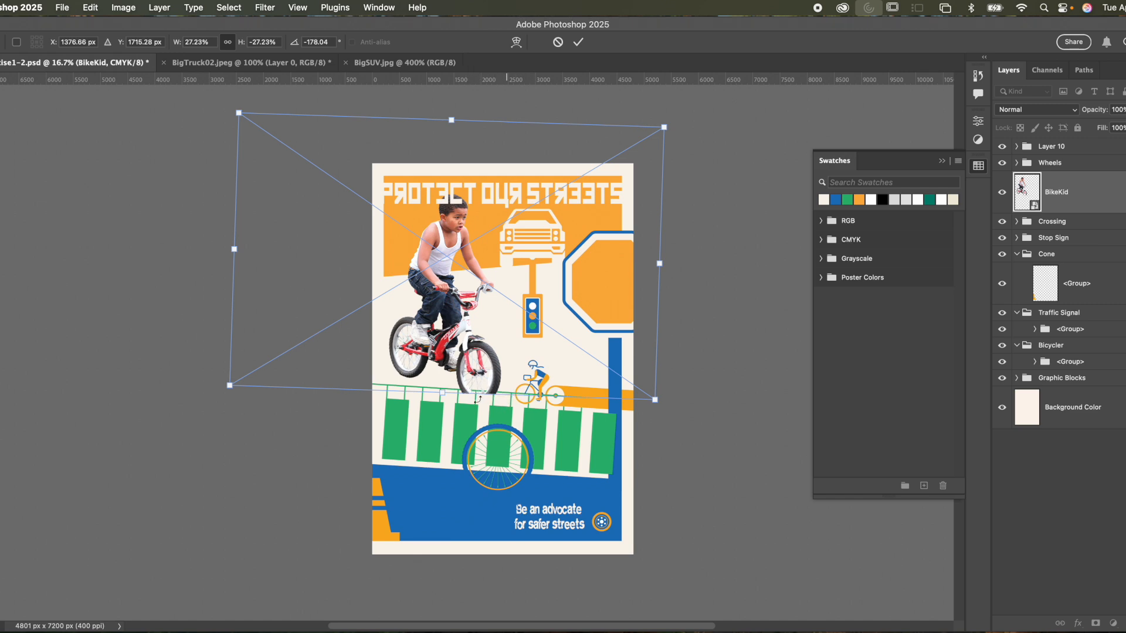
pyautogui.moveTo(491, 361); pyautogui.dragTo(495, 364)
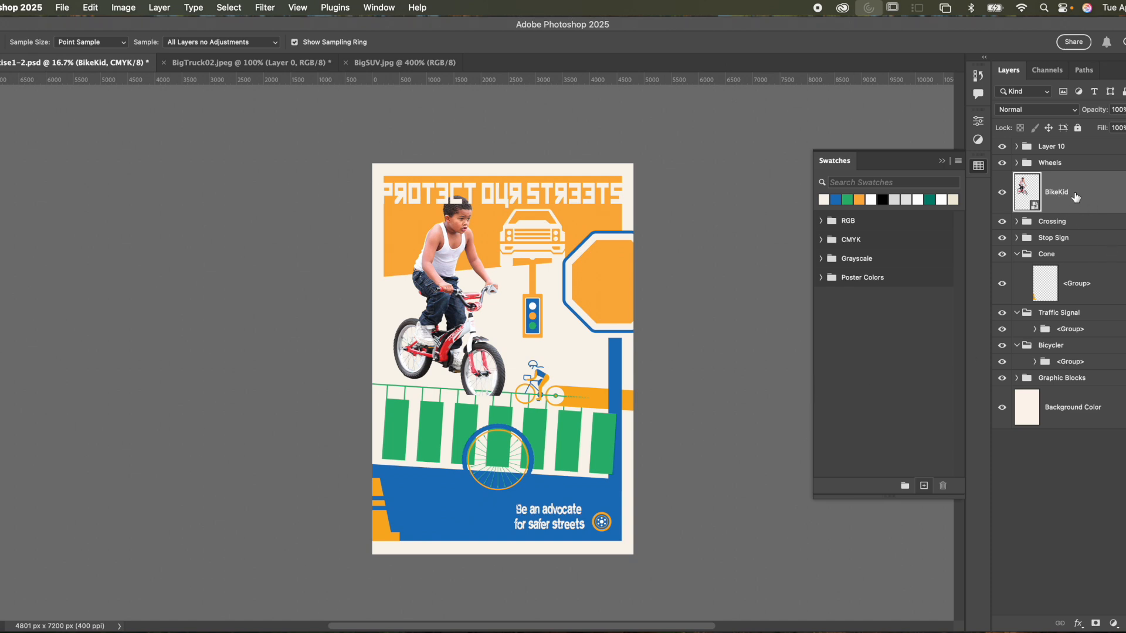
# Step: Move the BikeKid layer to the top of the layer stack and add a layer mask to it
pyautogui.moveTo(1075, 190); pyautogui.dragTo(1074, 140)
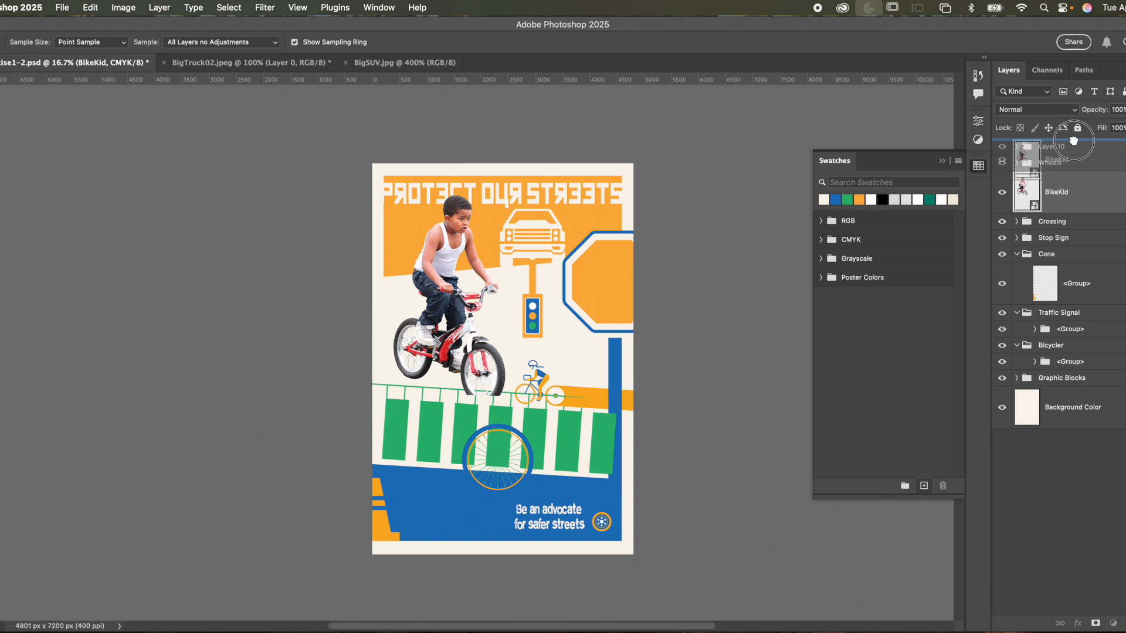
pyautogui.moveTo(1074, 140); pyautogui.dragTo(1074, 141)
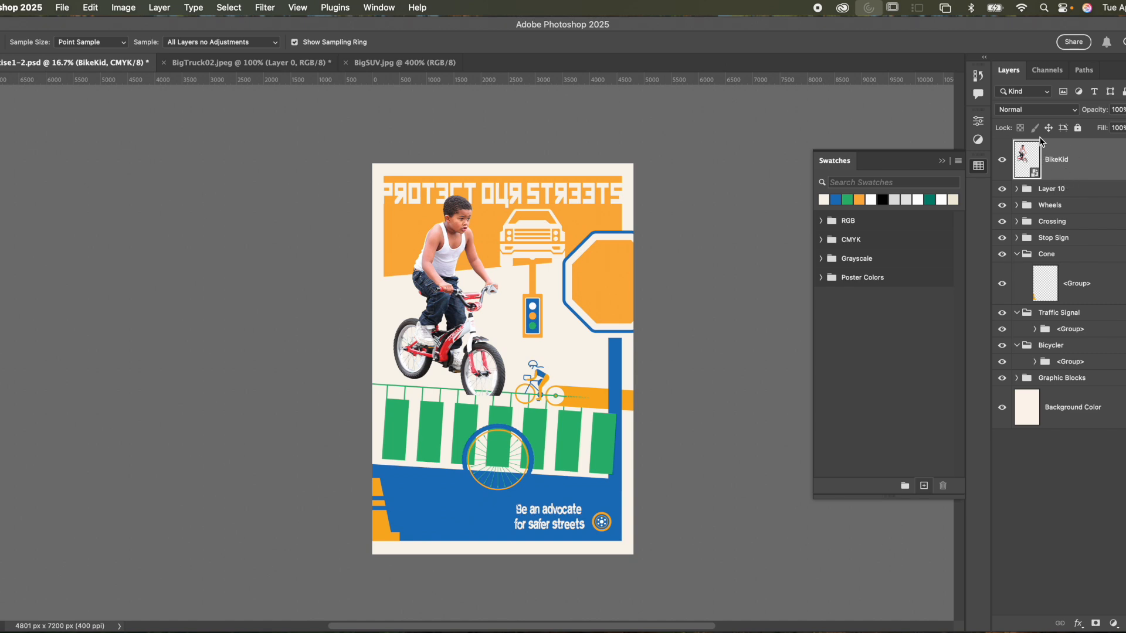
pyautogui.click(1095, 624)
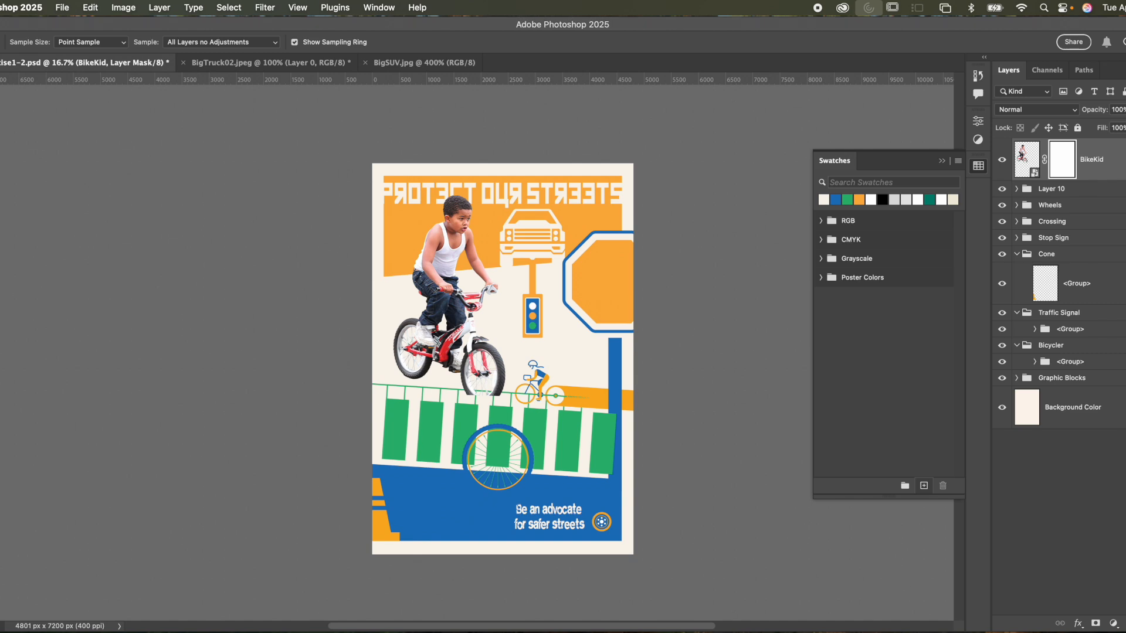
# Step: Set up the Brush tool with a hard round tip at 100% hardness and a size of 500 px for painting on the BikeKid mask
pyautogui.press('b')
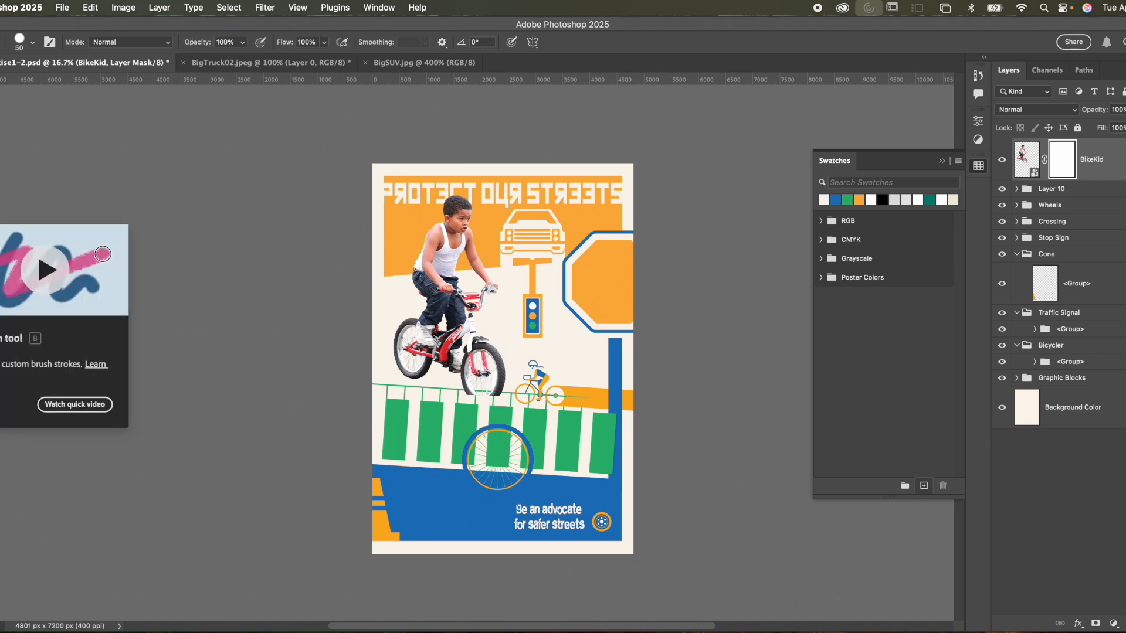
pyautogui.click(33, 43)
pyautogui.moveTo(88, 116); pyautogui.dragTo(105, 117)
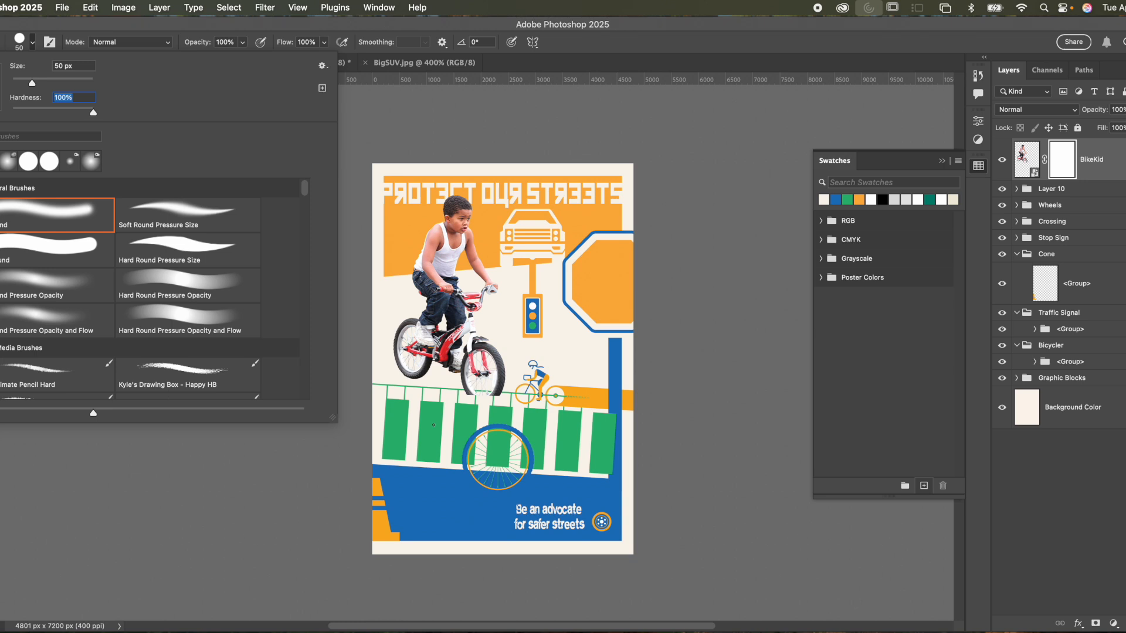
pyautogui.click(433, 424)
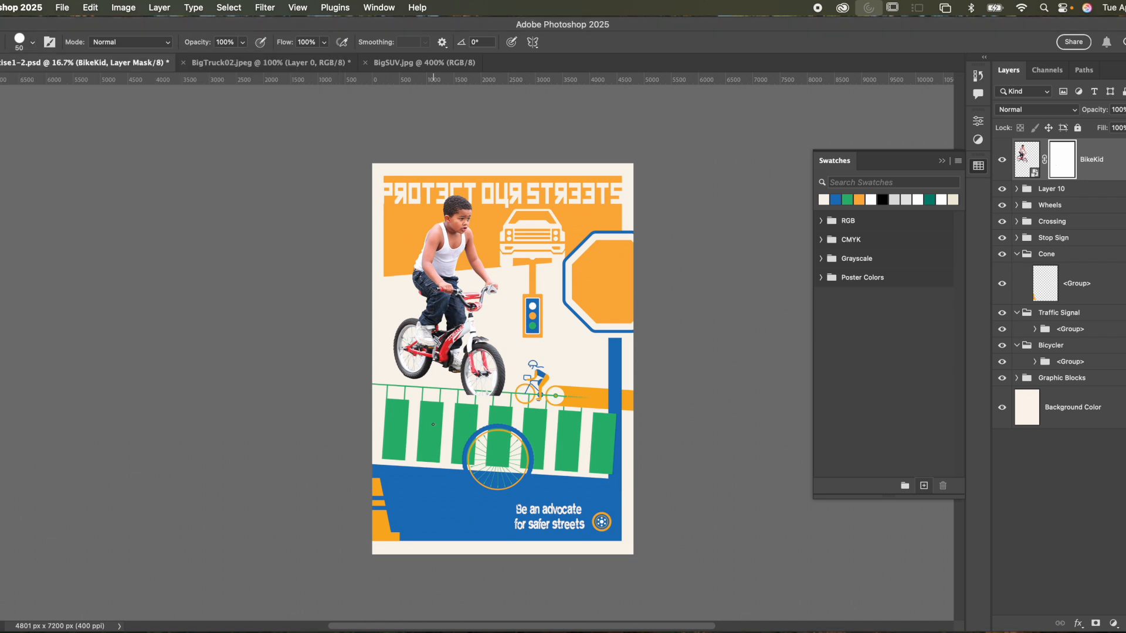
pyautogui.press(']')
pyautogui.press(']')
pyautogui.press(']')
pyautogui.press(']')
pyautogui.press(']')
pyautogui.press(']')
pyautogui.press(']')
pyautogui.press(']')
pyautogui.press('super+equal')
pyautogui.press('super+equal')
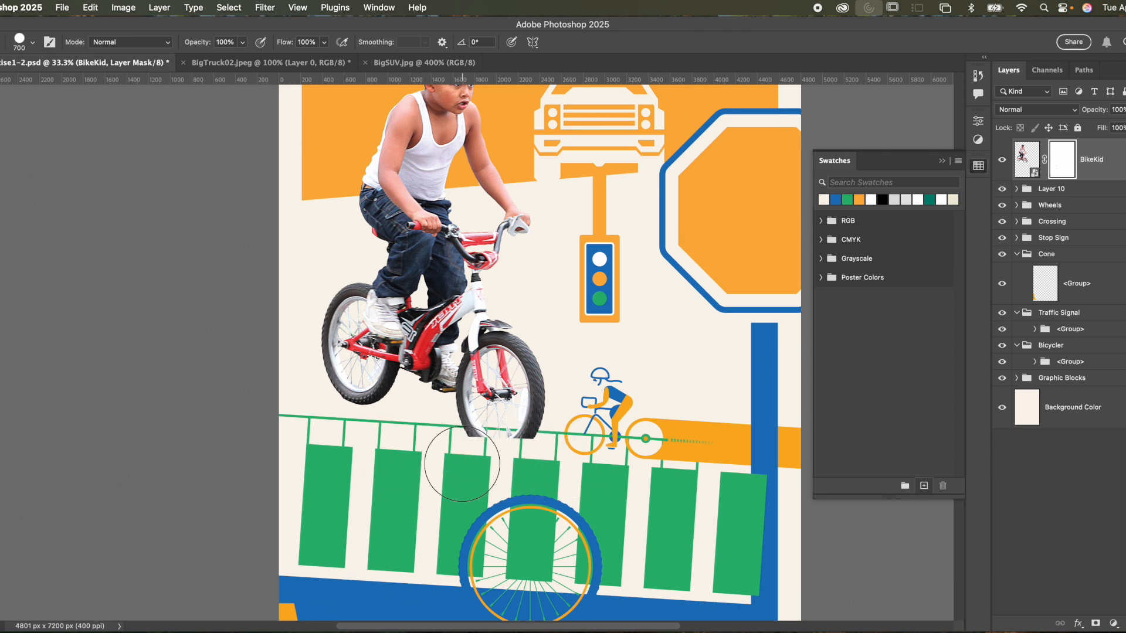
pyautogui.press('[')
pyautogui.press('[')
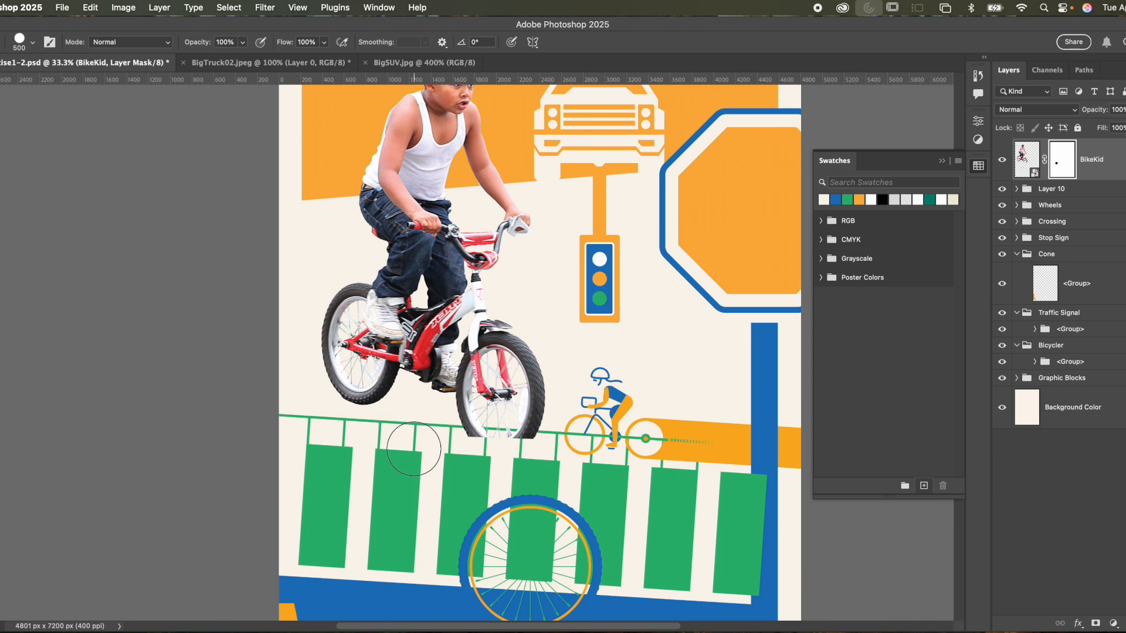
# Step: Try masking the underside of the bike's front wheel with a straight brush stroke along the crosswalk, undoing each attempt
pyautogui.keyDown('shift'); pyautogui.click(572, 459); pyautogui.keyUp('shift')
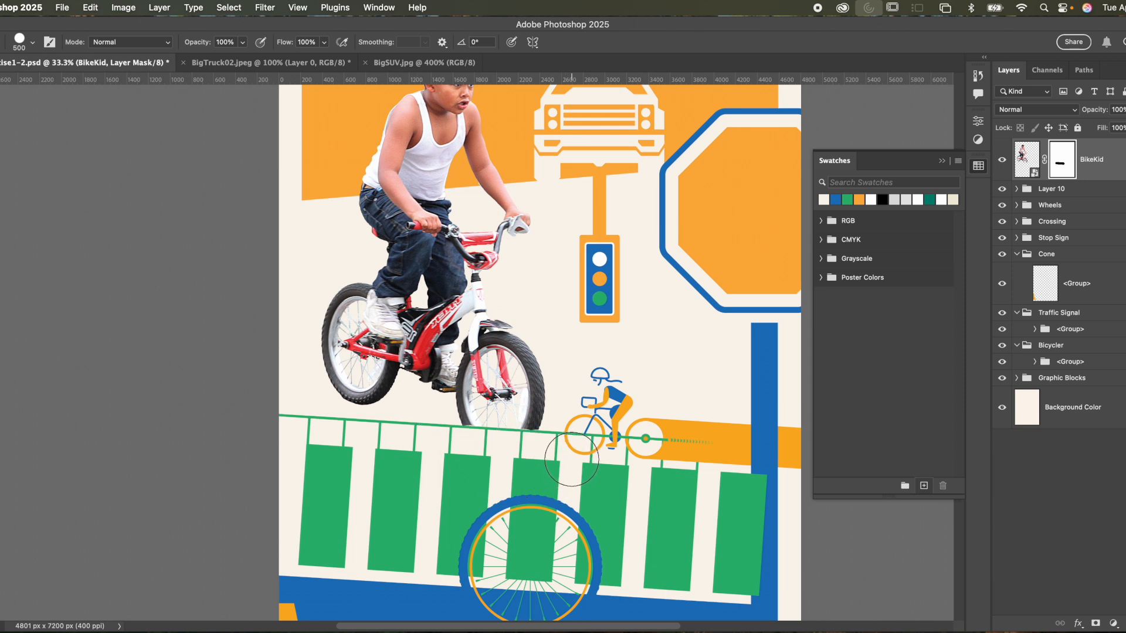
pyautogui.press('super+z')
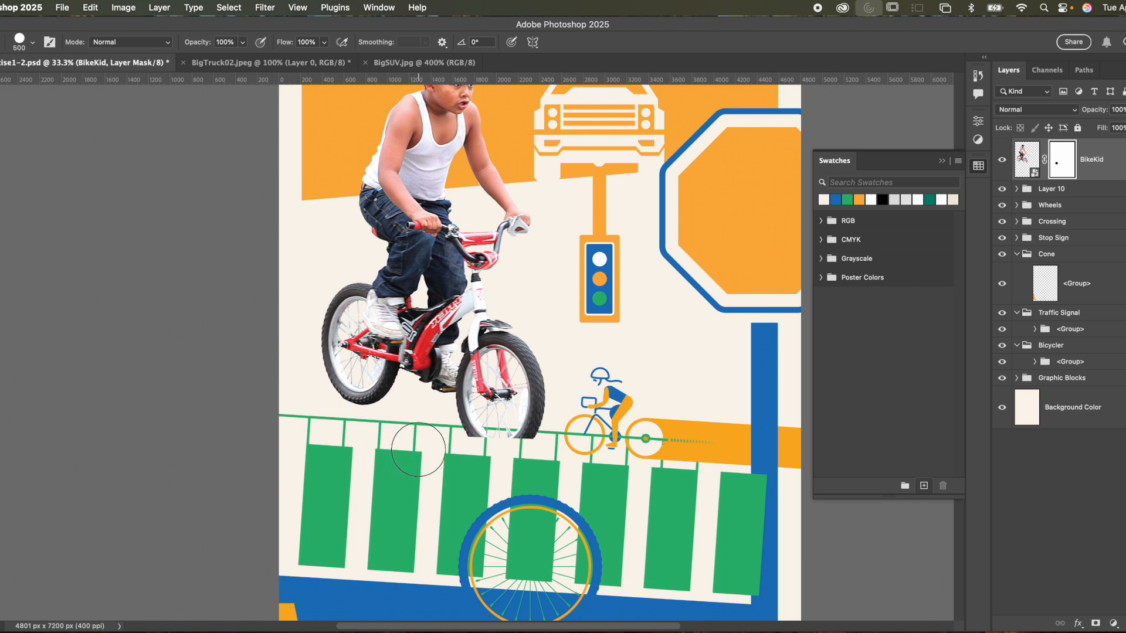
pyautogui.keyDown('shift'); pyautogui.click(554, 458); pyautogui.keyUp('shift')
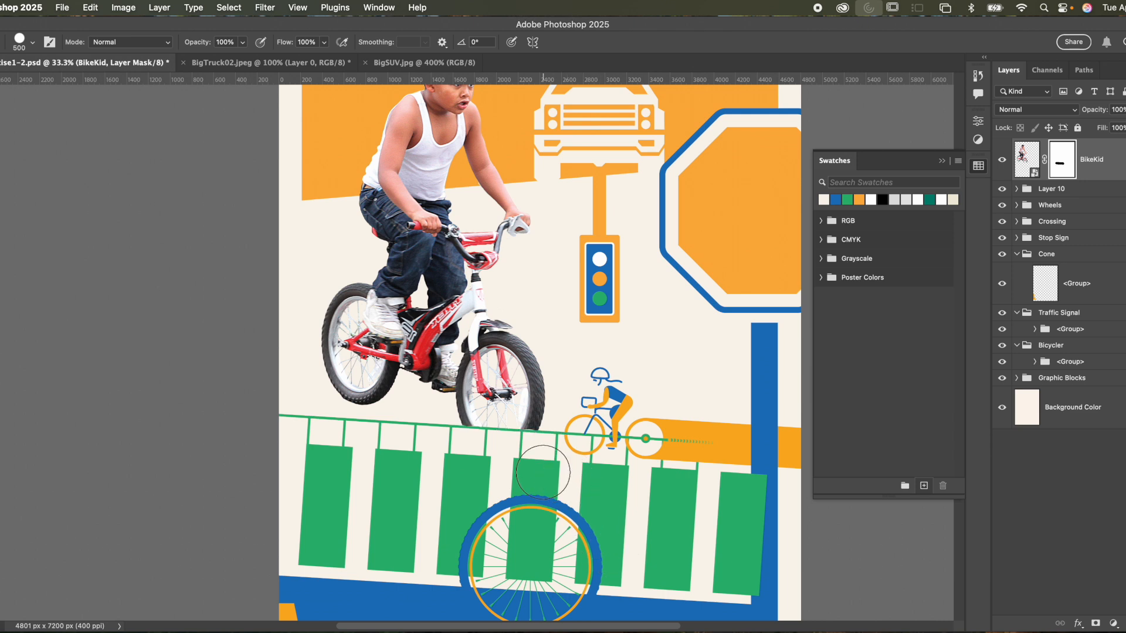
pyautogui.press('super+z')
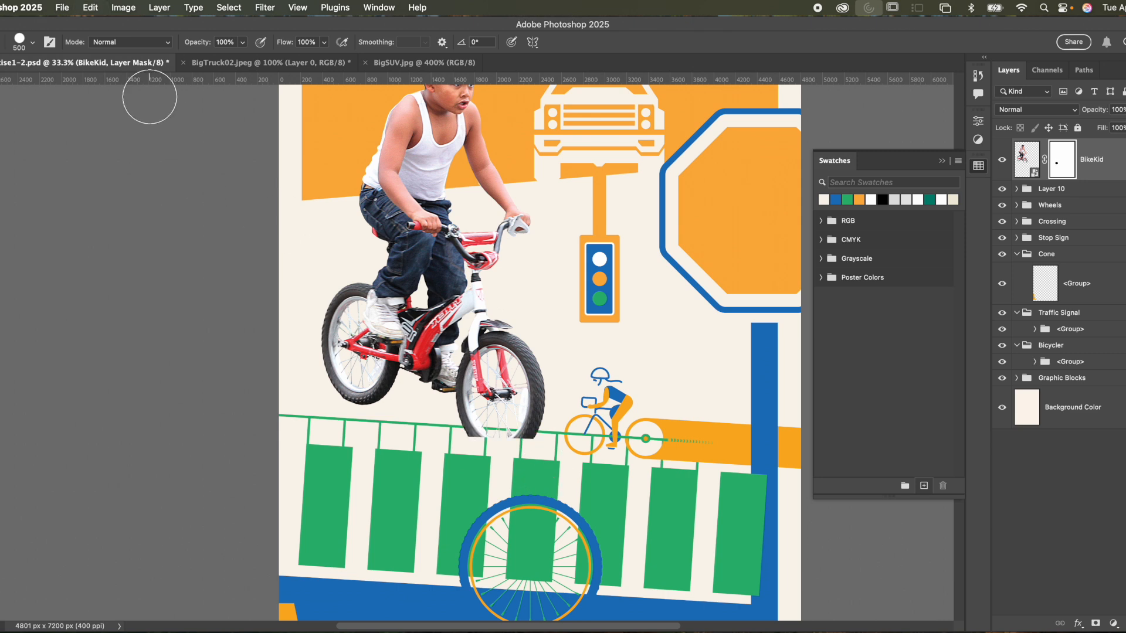
# Step: Set the brush spacing to 1% and mask the front wheel's underside with a straight stroke parallel to the crosswalk's upper line
pyautogui.click(49, 42)
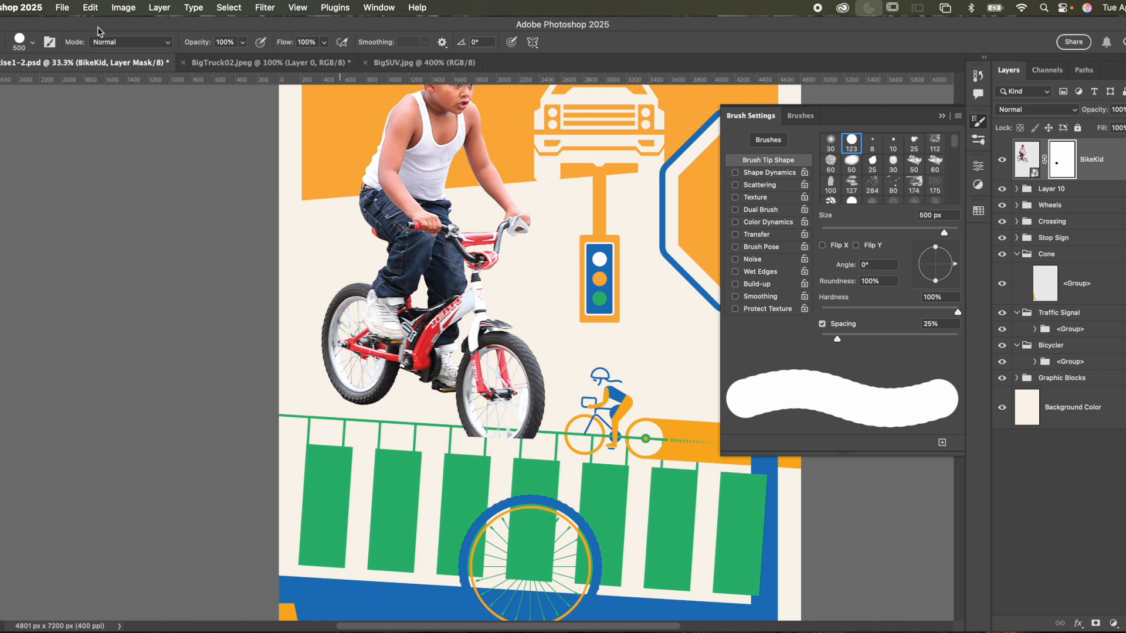
pyautogui.click(49, 42)
pyautogui.click(50, 42)
pyautogui.moveTo(838, 343); pyautogui.dragTo(809, 343)
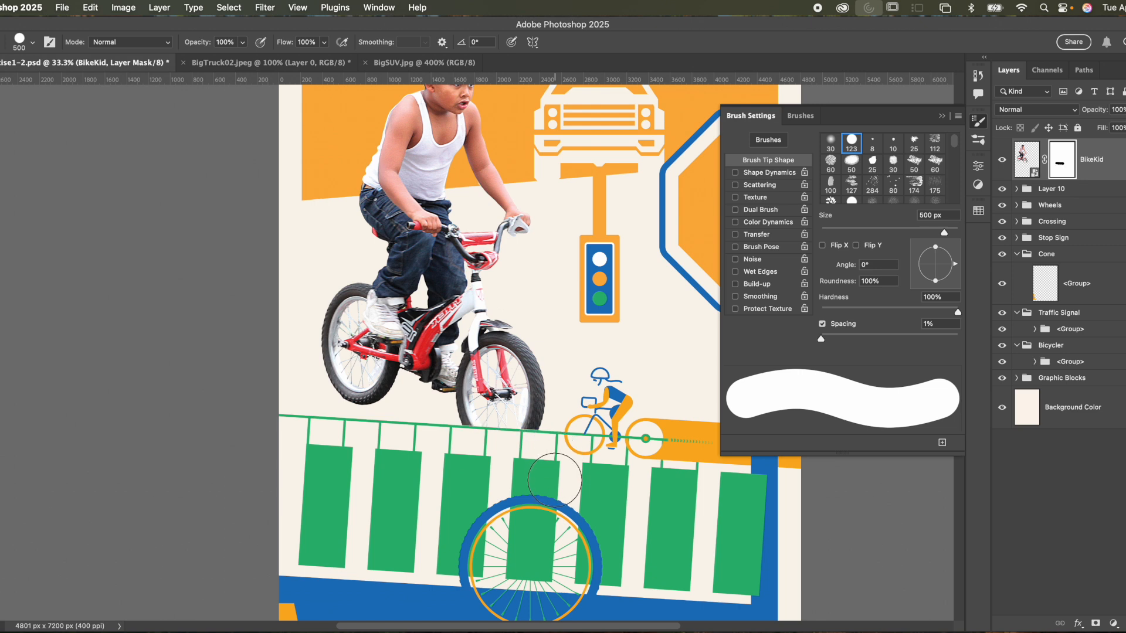
pyautogui.press('F5')
pyautogui.press('v')
# Step: Place ScooterCrew.psd from the Images folder as an embedded image in the poster
pyautogui.press('super+0')
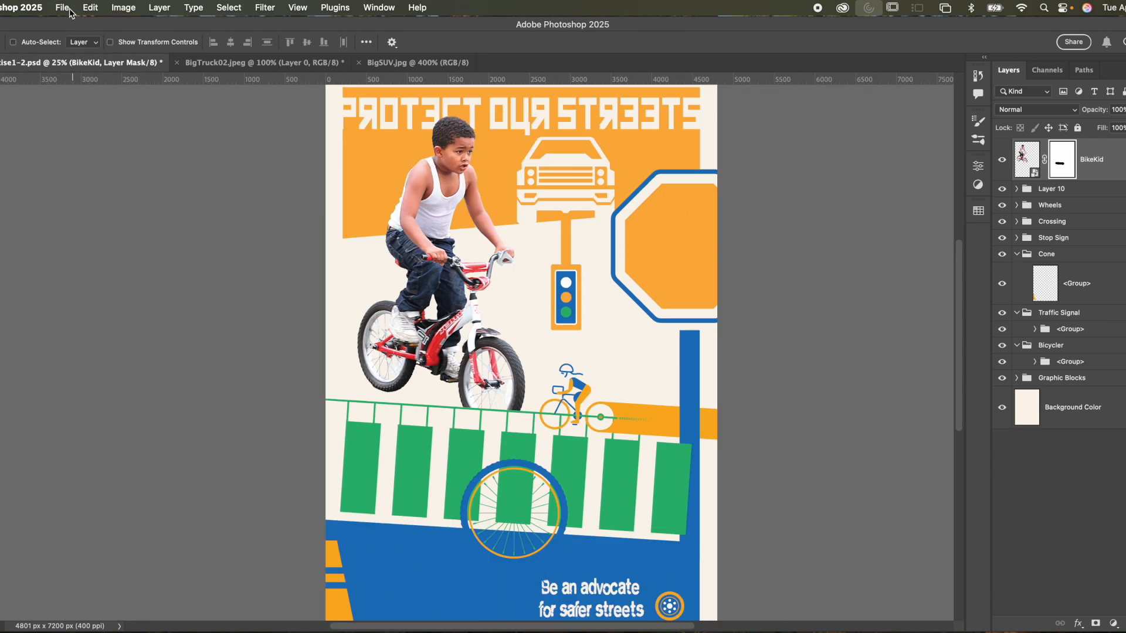
pyautogui.click(65, 8)
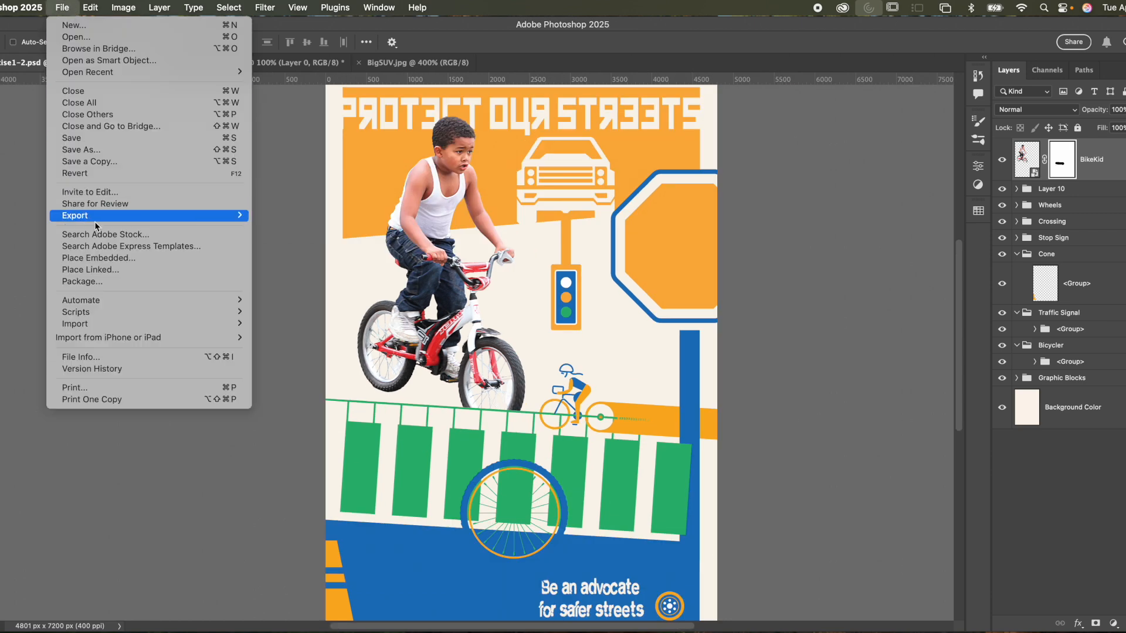
pyautogui.click(95, 259)
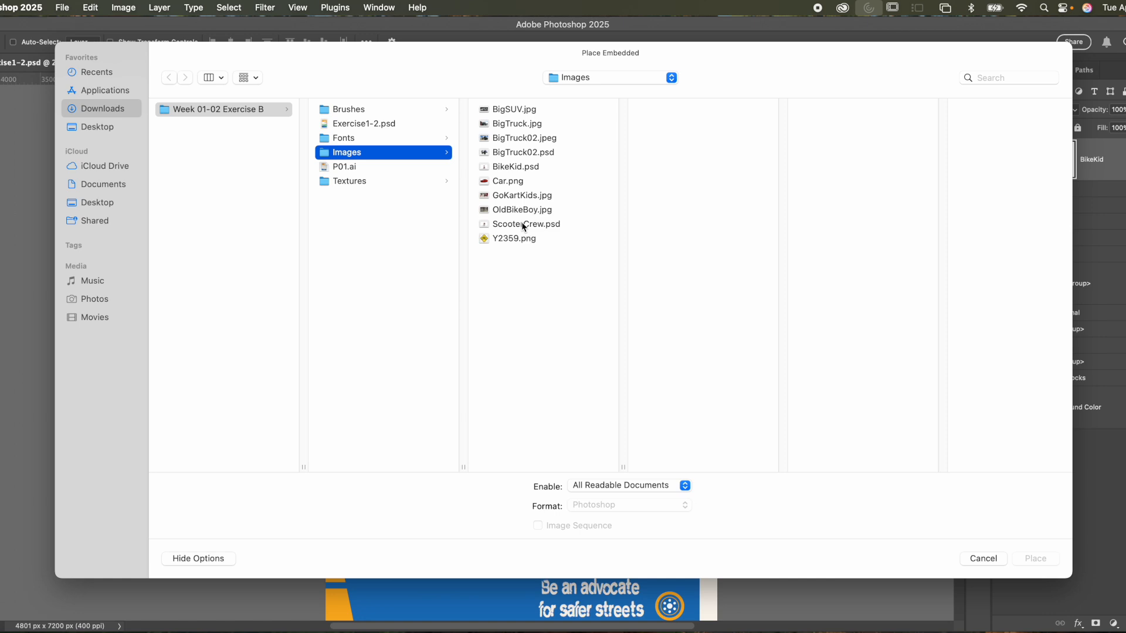
pyautogui.click(525, 226)
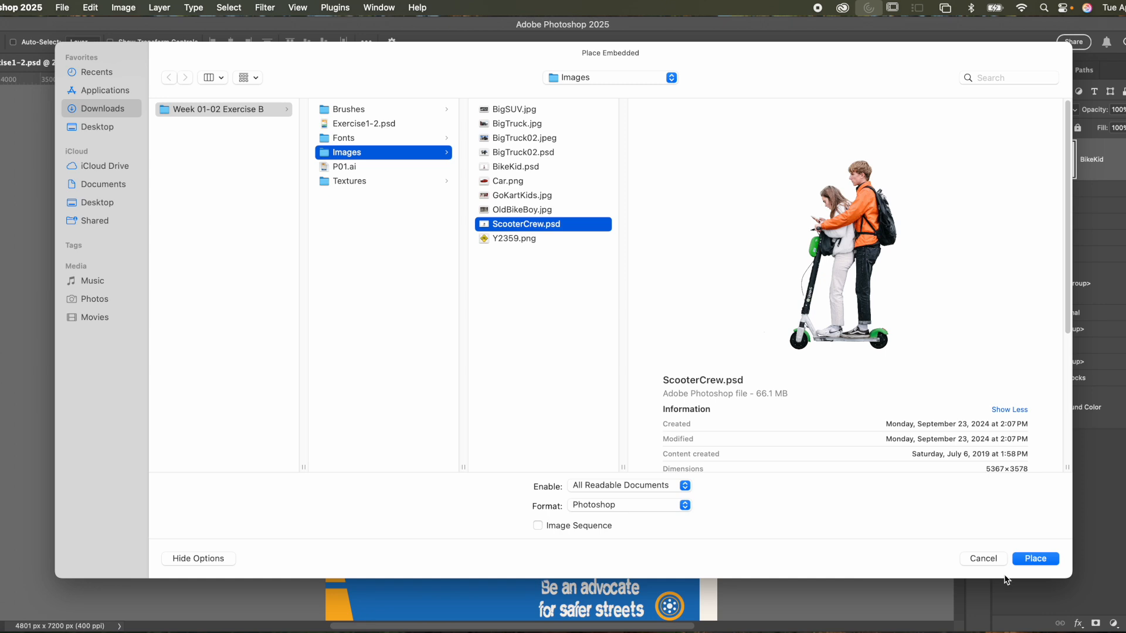
pyautogui.click(1035, 558)
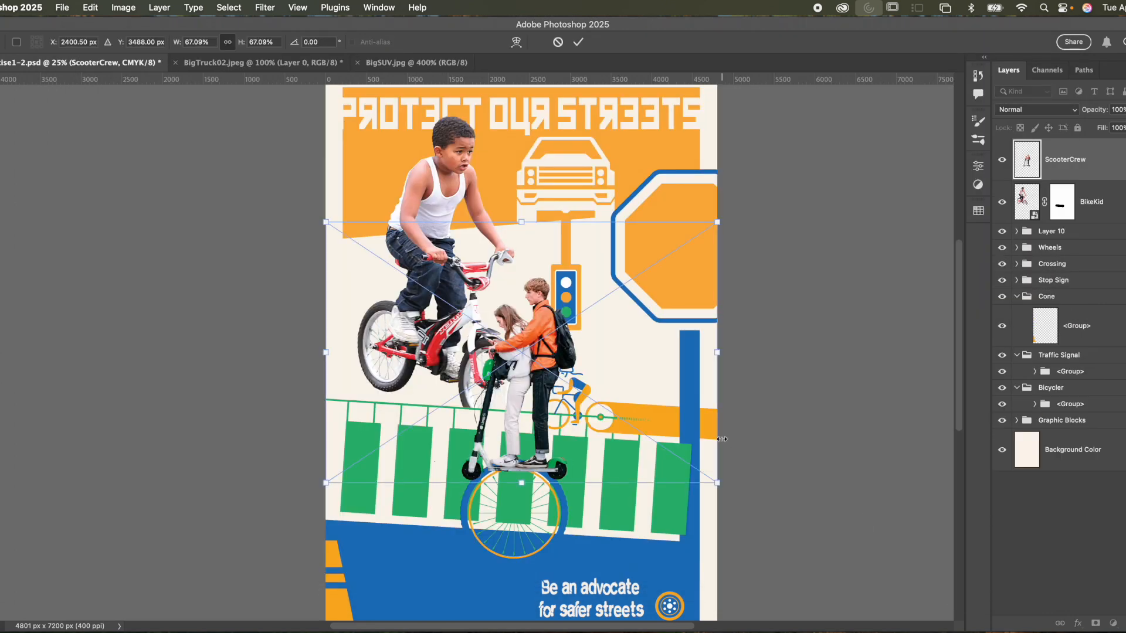
pyautogui.press('Return')
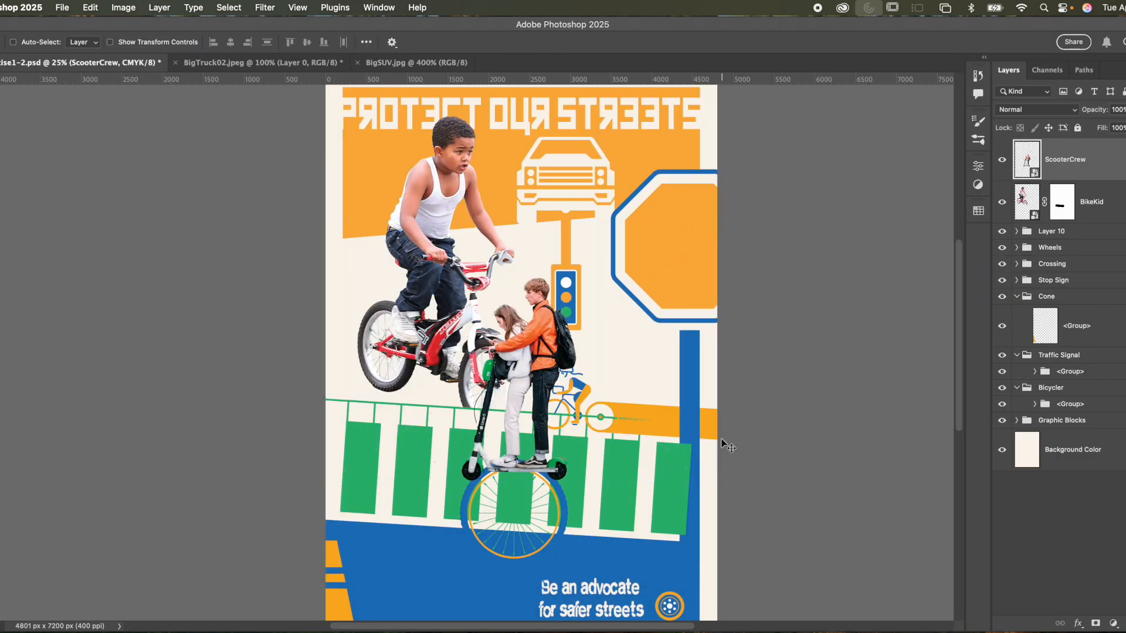
# Step: Scale the ScooterCrew image to about 50.6%, rotate it about 3.8° clockwise and stand it at the crosswalk's right end, applying the transform
pyautogui.press('super+t')
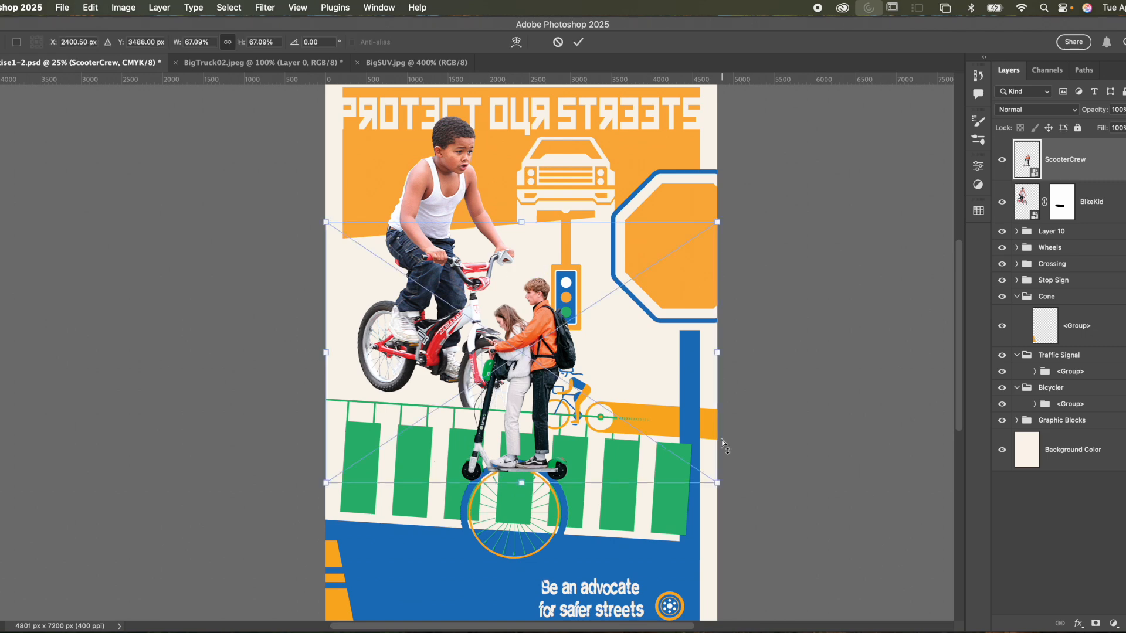
pyautogui.moveTo(718, 222); pyautogui.dragTo(621, 286)
pyautogui.moveTo(489, 377); pyautogui.dragTo(656, 437)
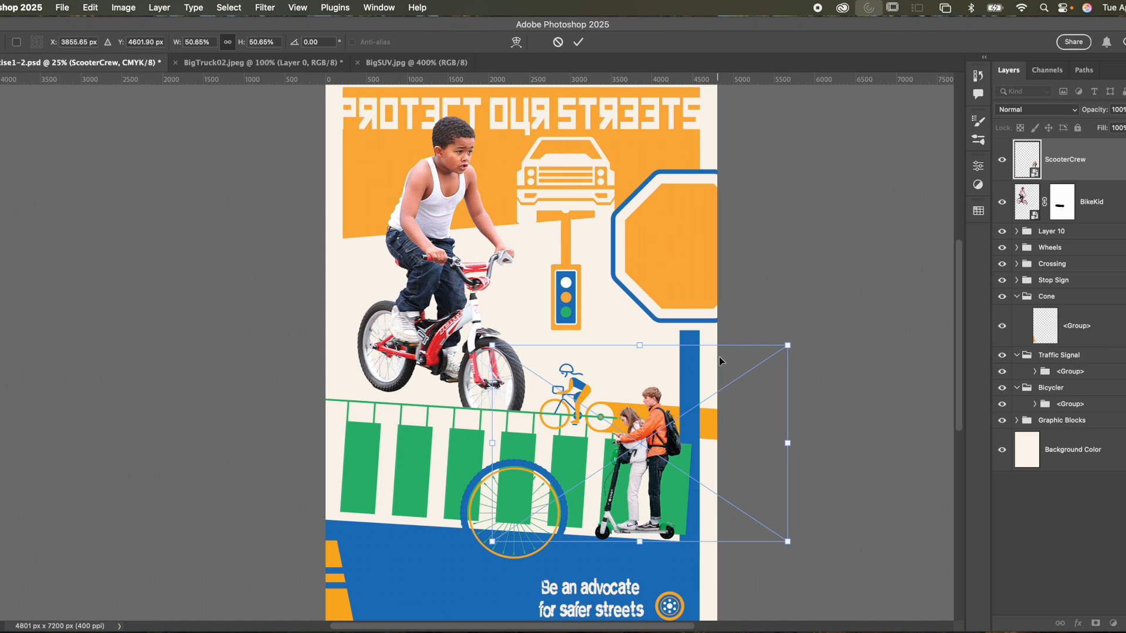
pyautogui.moveTo(797, 346); pyautogui.dragTo(808, 359)
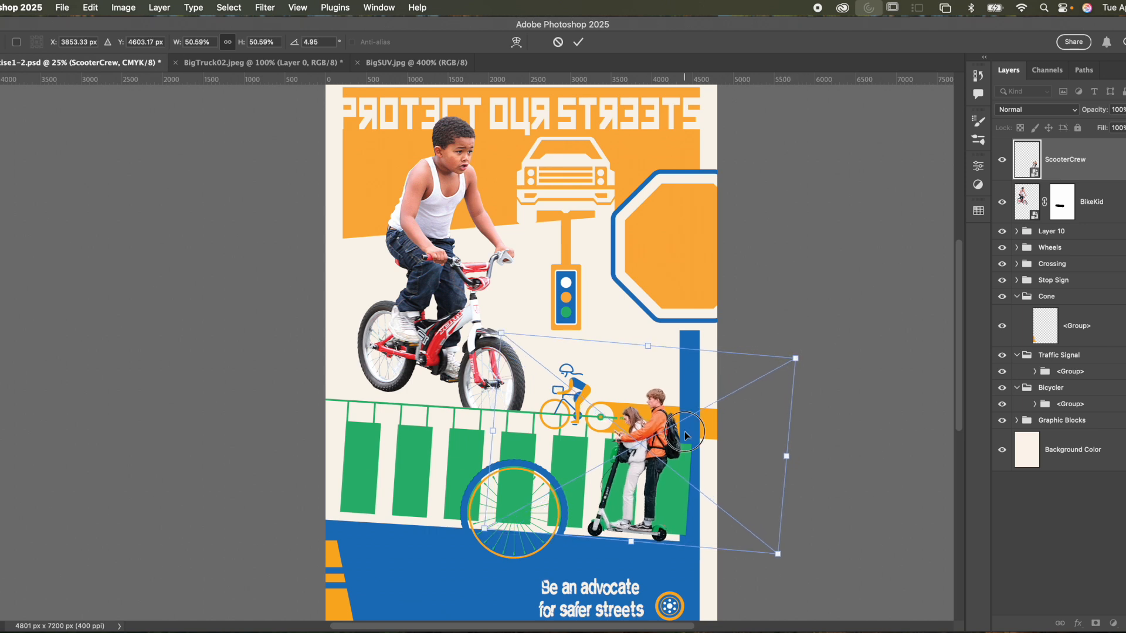
pyautogui.moveTo(686, 428); pyautogui.dragTo(688, 426)
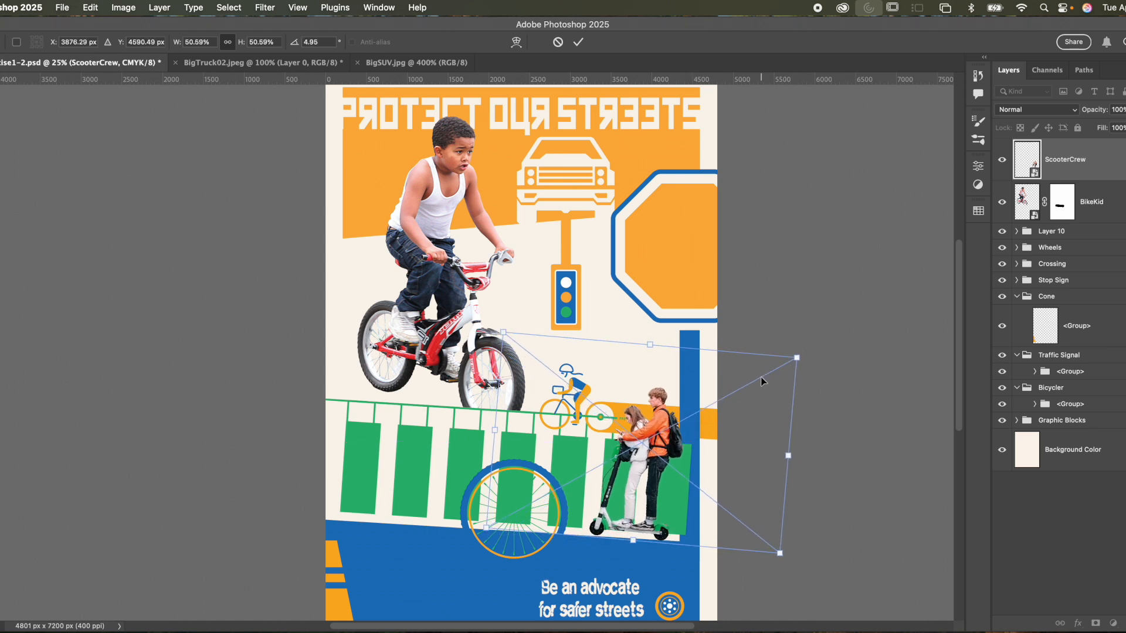
pyautogui.moveTo(801, 346); pyautogui.dragTo(801, 346)
pyautogui.moveTo(661, 460); pyautogui.dragTo(668, 461)
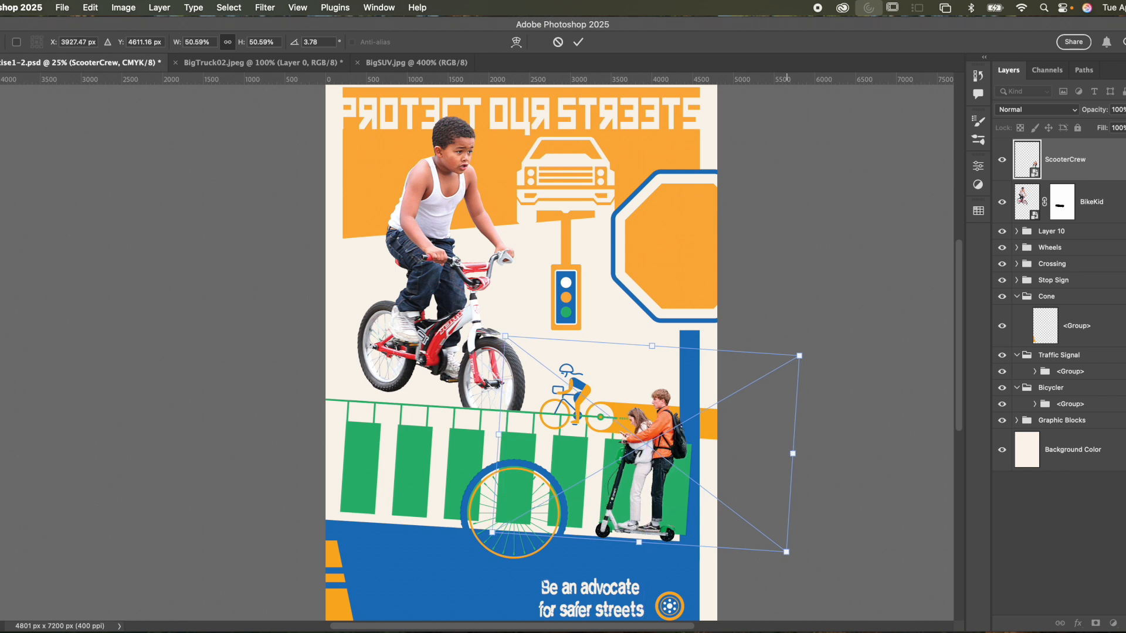
pyautogui.press('Return')
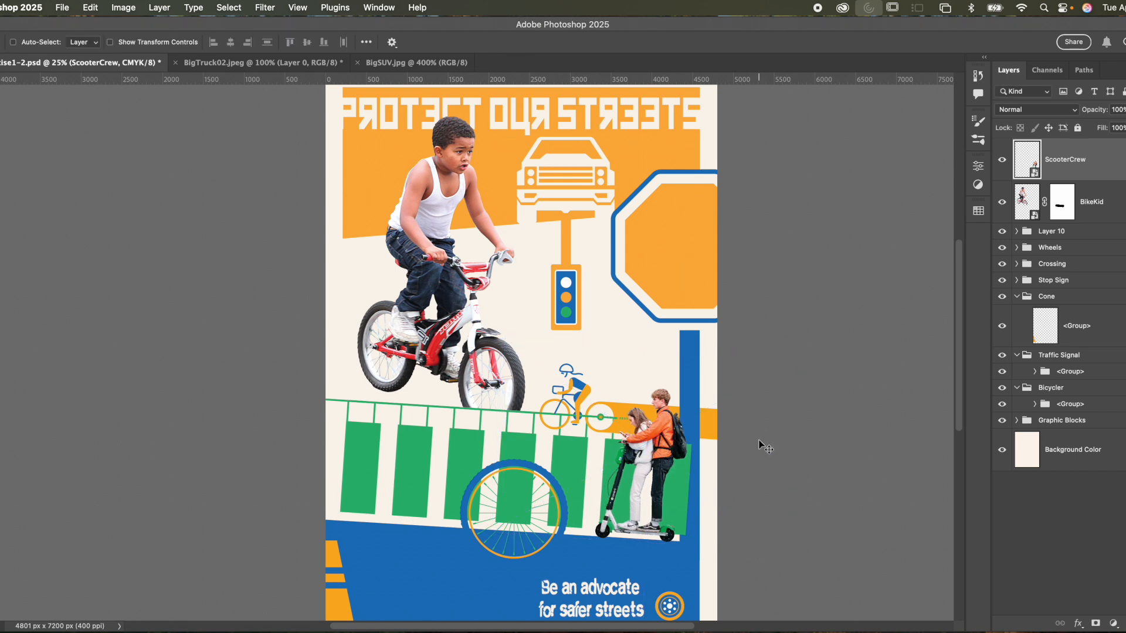
# Step: Add a layer mask to the ScooterCrew layer
pyautogui.click(1032, 232)
pyautogui.click(1100, 523)
pyautogui.click(1095, 623)
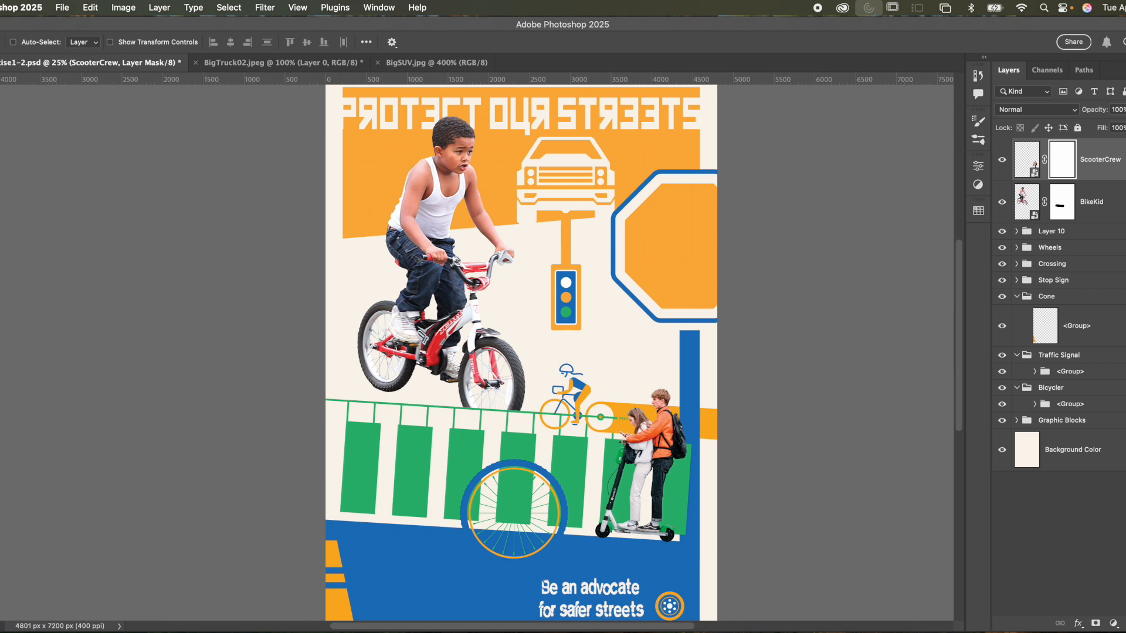
pyautogui.click(1015, 246)
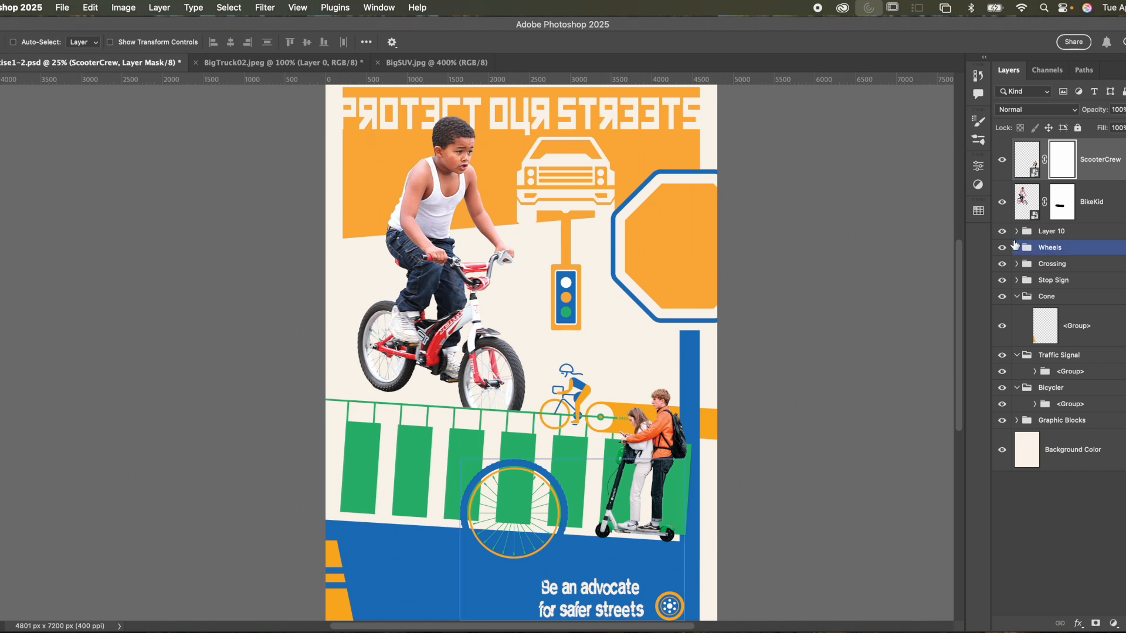
# Step: Hide the ScooterCrew layer, select the rightmost green crosswalk stripe with a contiguous Magic Wand, and show the layer again
pyautogui.click(1002, 160)
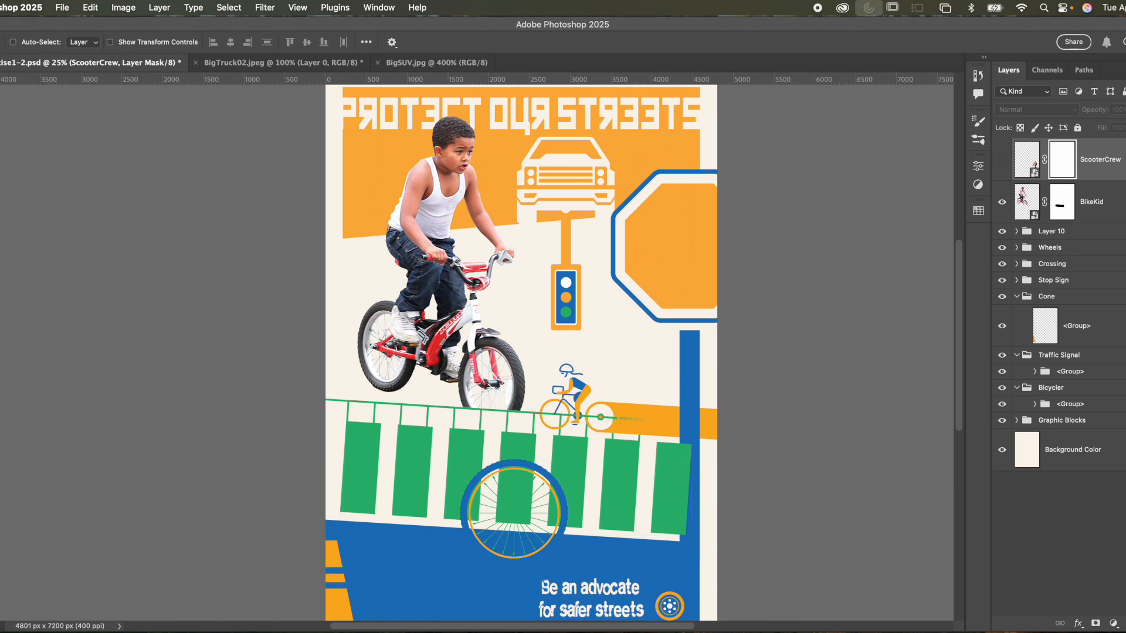
pyautogui.click(0, 114)
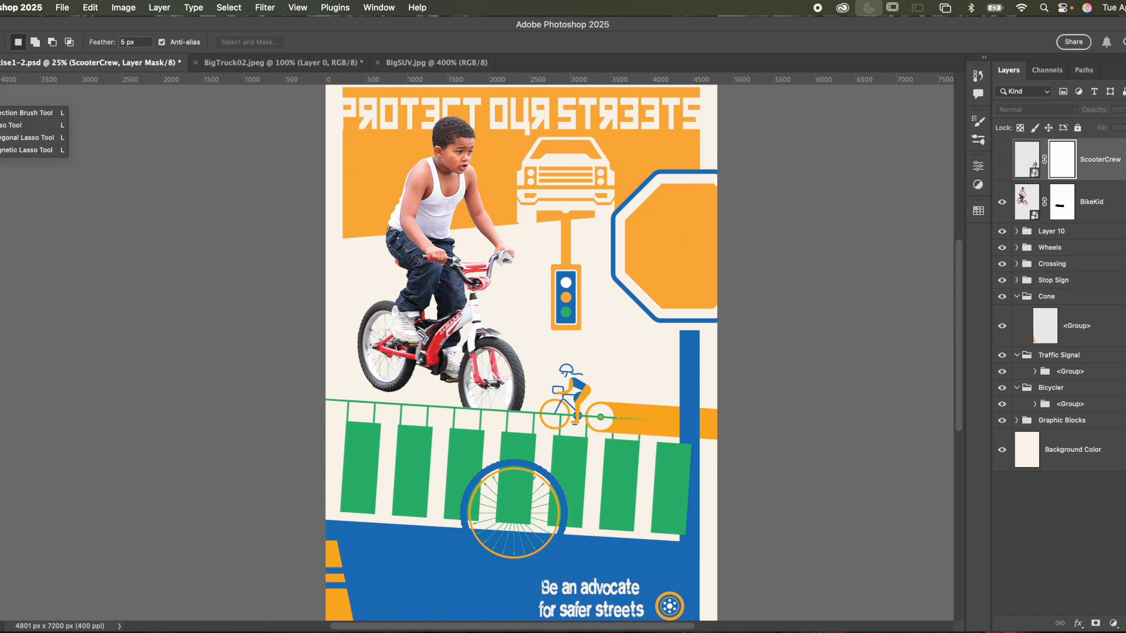
pyautogui.click(0, 130)
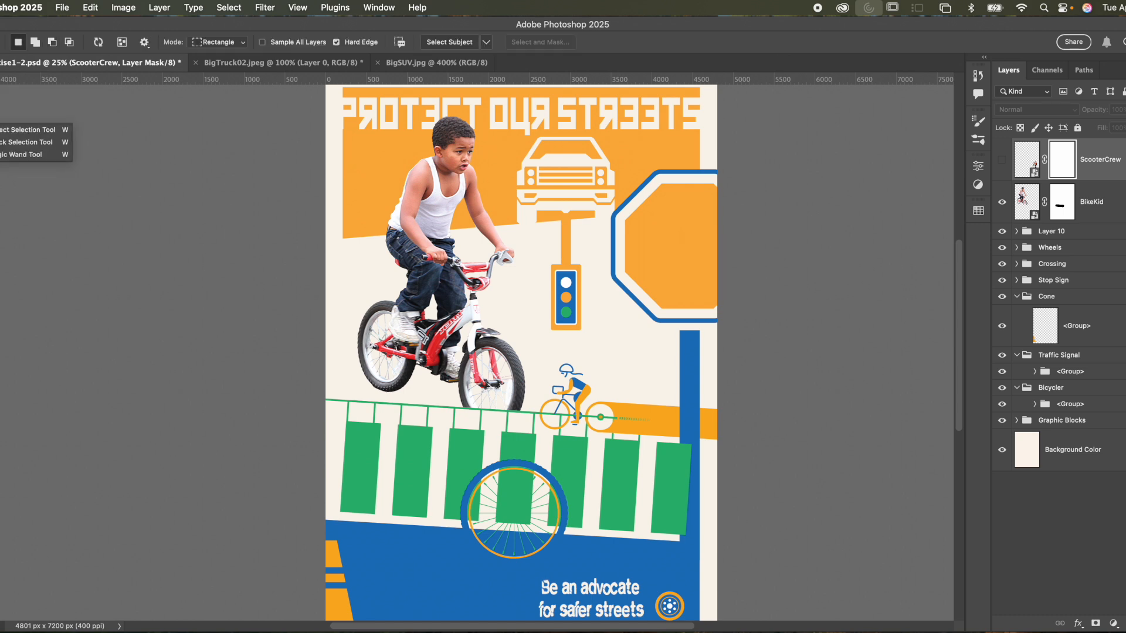
pyautogui.click(2, 154)
pyautogui.click(338, 42)
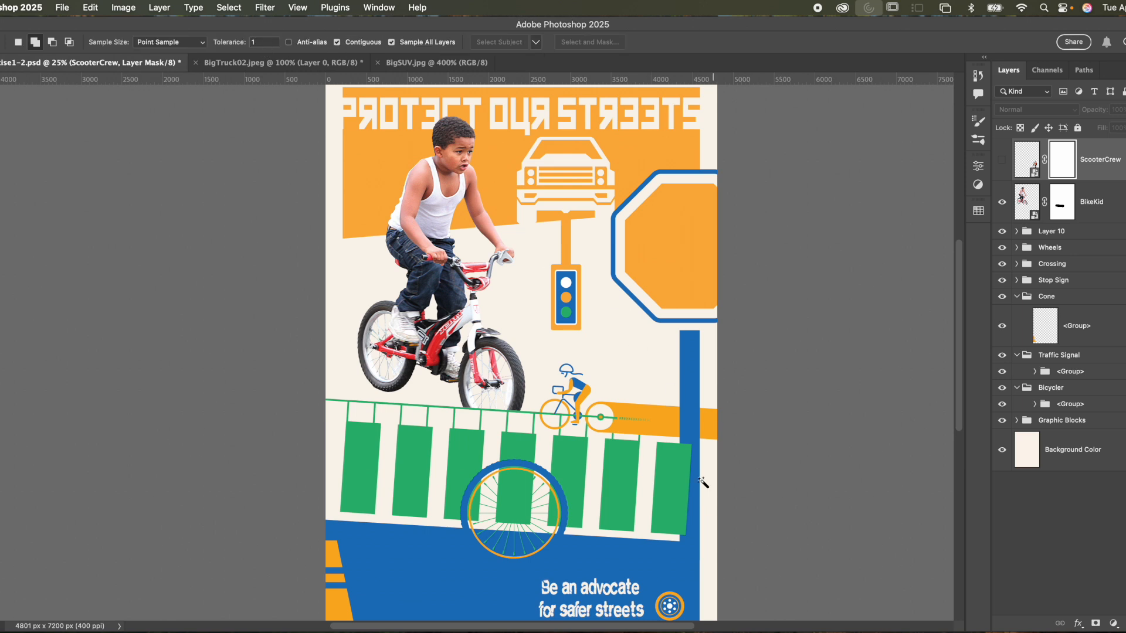
pyautogui.click(666, 468)
pyautogui.click(1027, 159)
pyautogui.click(1003, 160)
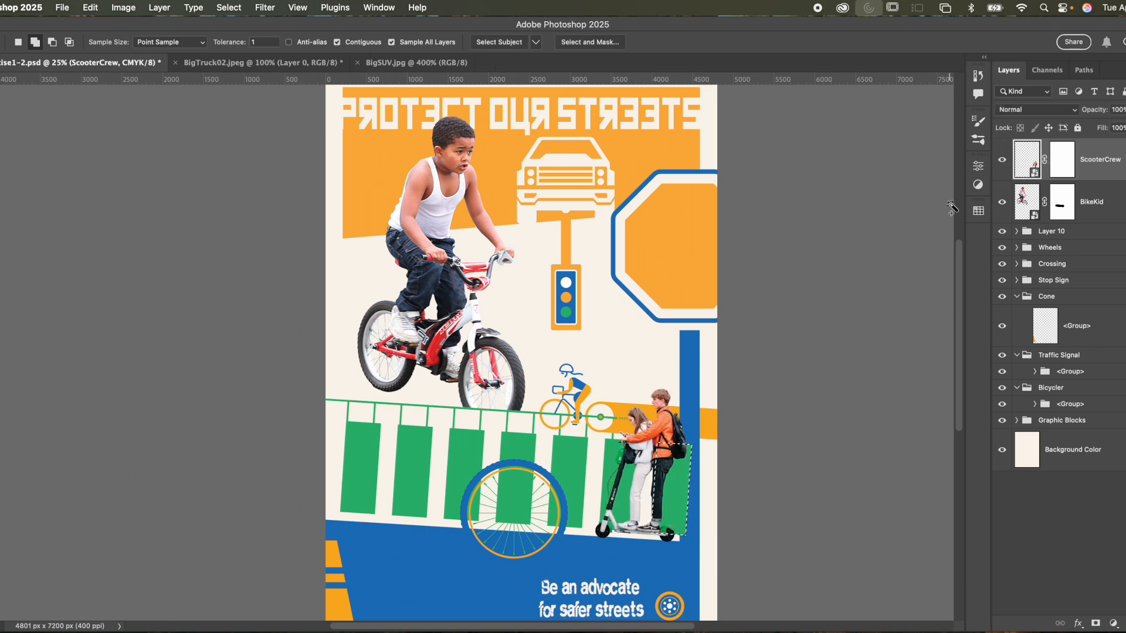
# Step: Paint inside the selected stripe on the ScooterCrew mask so the stripe covers the rear rider's legs, and clear the selection
pyautogui.click(1063, 162)
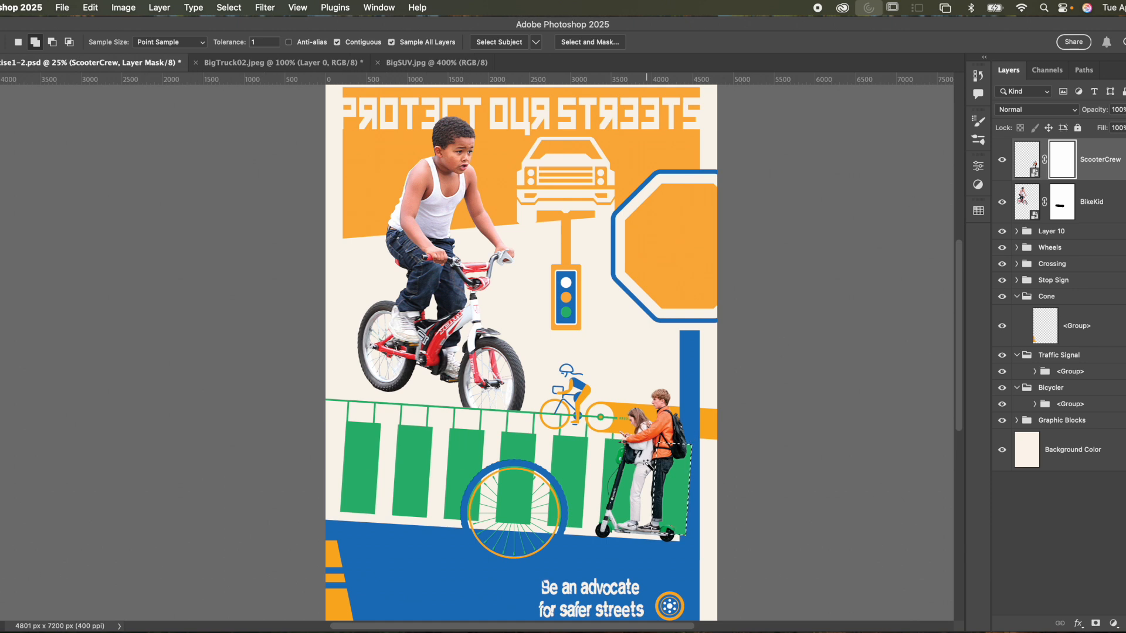
pyautogui.press('b')
pyautogui.moveTo(679, 531)
pyautogui.mouseDown()
pyautogui.moveTo(663, 440)
pyautogui.moveTo(680, 516)
pyautogui.moveTo(675, 445)
pyautogui.moveTo(688, 452)
pyautogui.moveTo(659, 527)
pyautogui.moveTo(659, 458)
pyautogui.moveTo(687, 502)
pyautogui.moveTo(667, 518)
pyautogui.mouseUp()
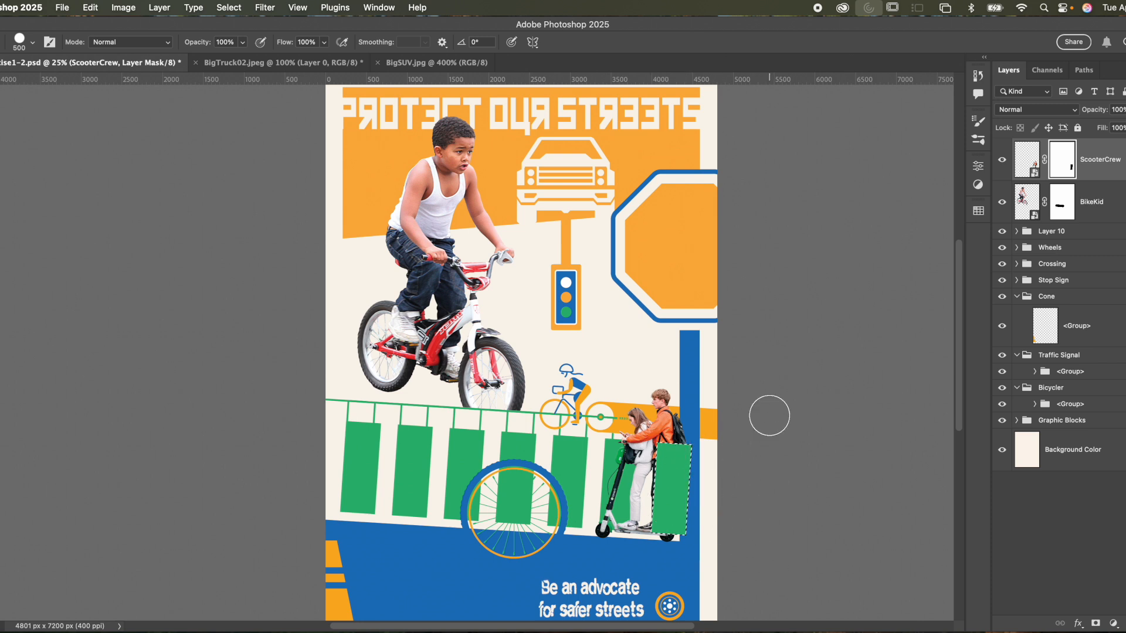
pyautogui.press('super+d')
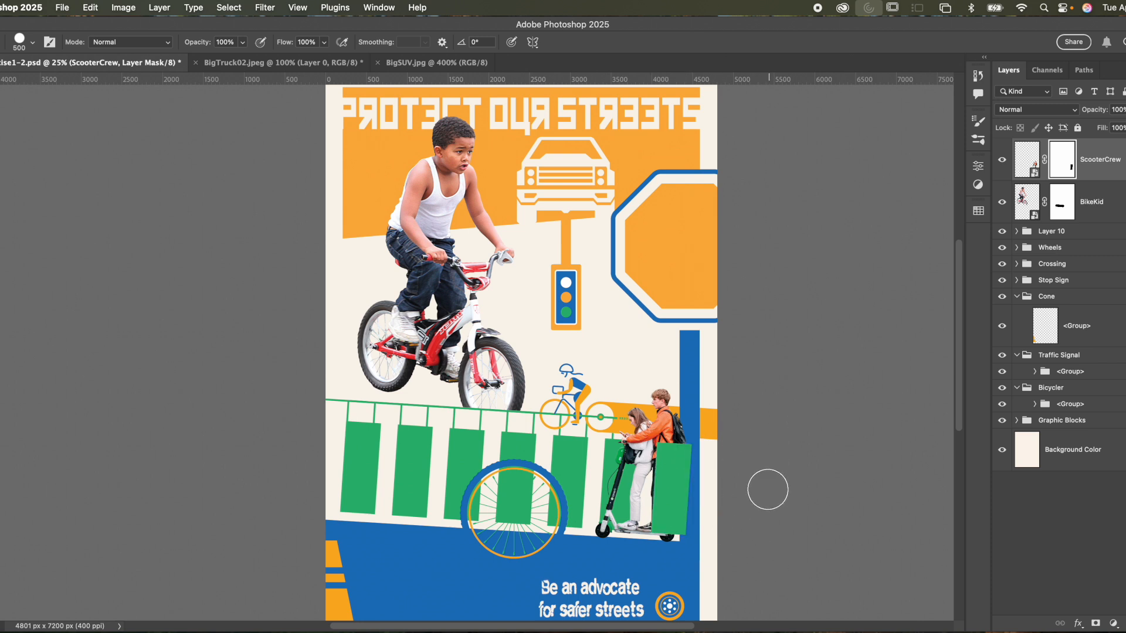
pyautogui.press('[')
pyautogui.press('[')
pyautogui.press('[')
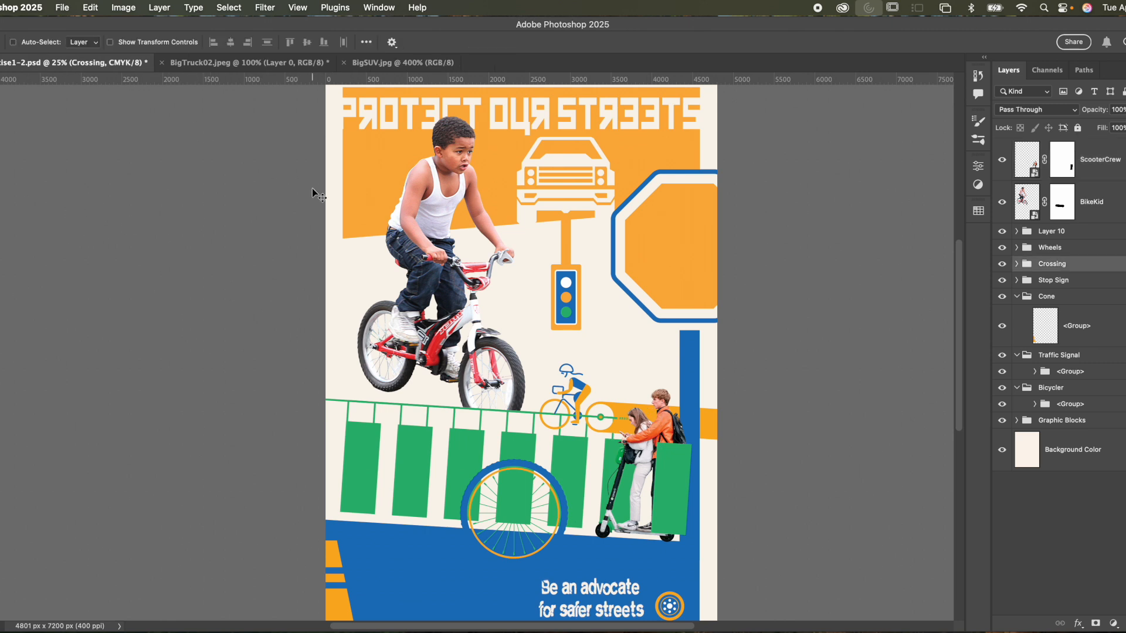
# Step: Switch to the BigTruck02.jpeg document
pyautogui.click(234, 64)
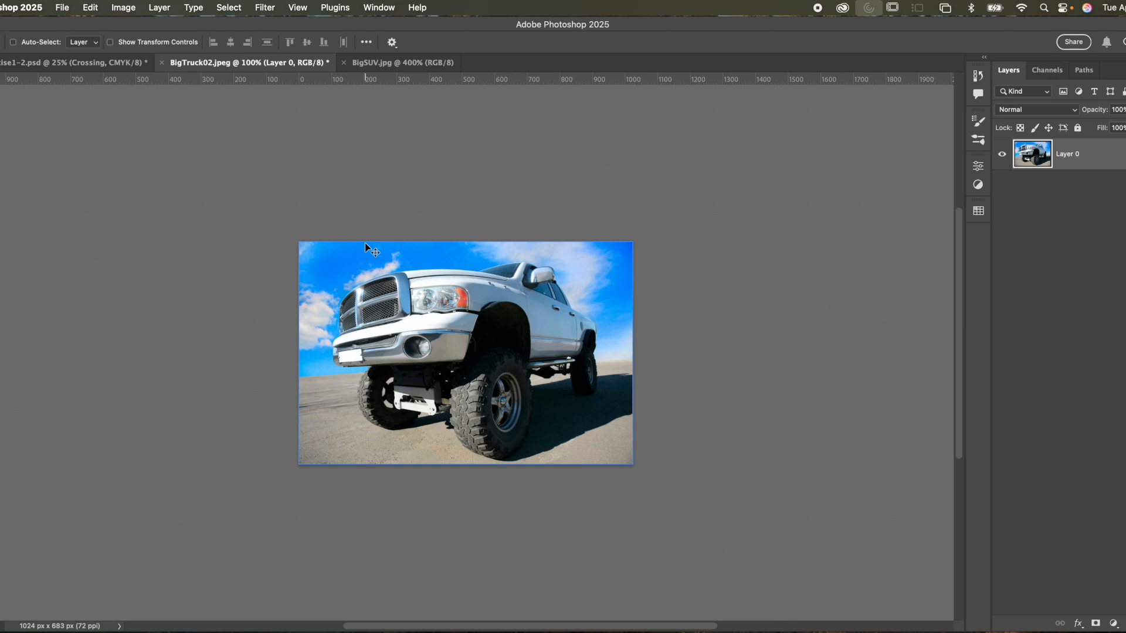
pyautogui.press('super+plus')
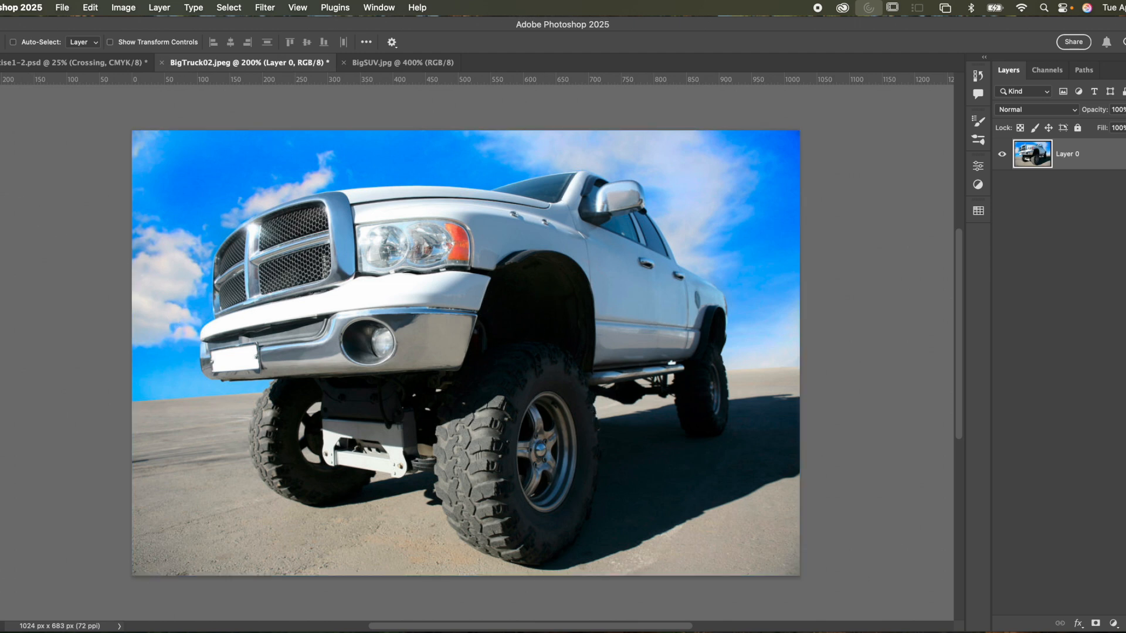
pyautogui.click(1, 129)
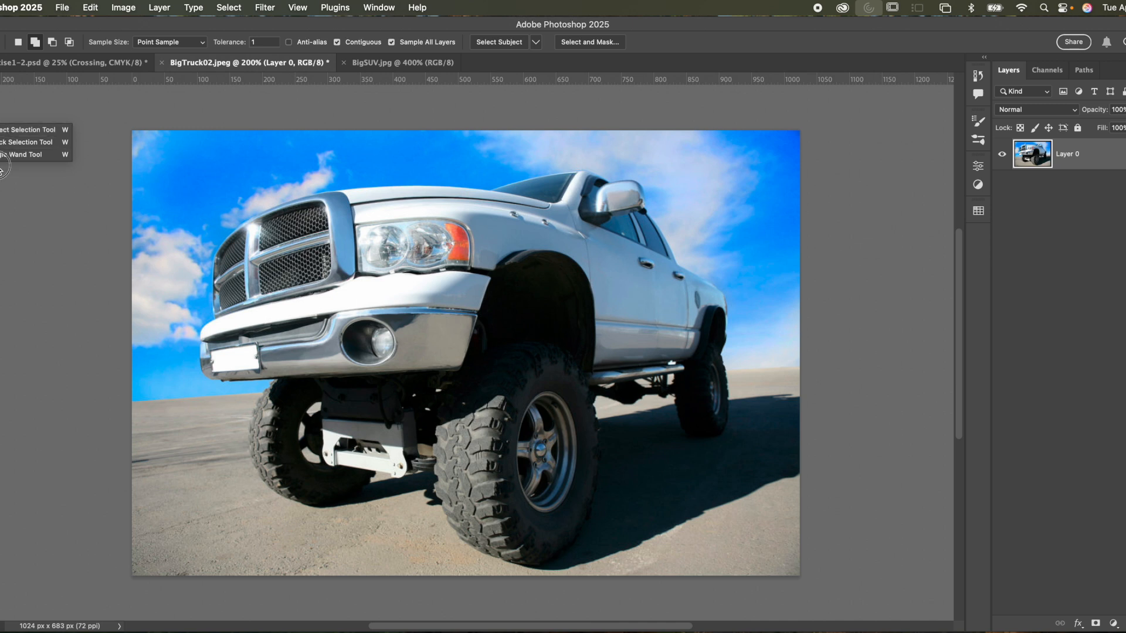
pyautogui.click(32, 147)
pyautogui.moveTo(485, 327)
pyautogui.mouseDown()
pyautogui.moveTo(369, 334)
pyautogui.moveTo(278, 284)
pyautogui.moveTo(379, 238)
pyautogui.moveTo(515, 223)
pyautogui.moveTo(435, 214)
pyautogui.moveTo(521, 222)
pyautogui.moveTo(597, 199)
pyautogui.moveTo(651, 301)
pyautogui.moveTo(693, 315)
pyautogui.moveTo(695, 403)
pyautogui.moveTo(610, 337)
pyautogui.moveTo(484, 373)
pyautogui.moveTo(484, 458)
pyautogui.moveTo(426, 426)
pyautogui.moveTo(323, 428)
pyautogui.moveTo(285, 451)
pyautogui.moveTo(333, 364)
pyautogui.mouseUp()
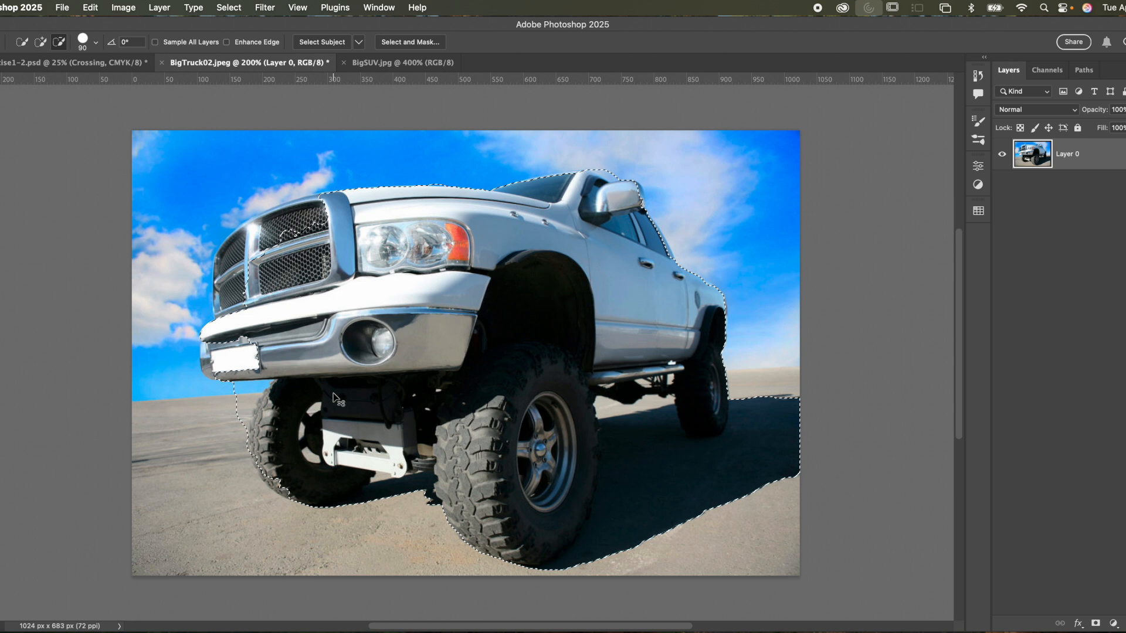
pyautogui.press('super+d')
# Step: Select the whole truck without its ground shadow using the Object Selection tool
pyautogui.rightClick(1, 130)
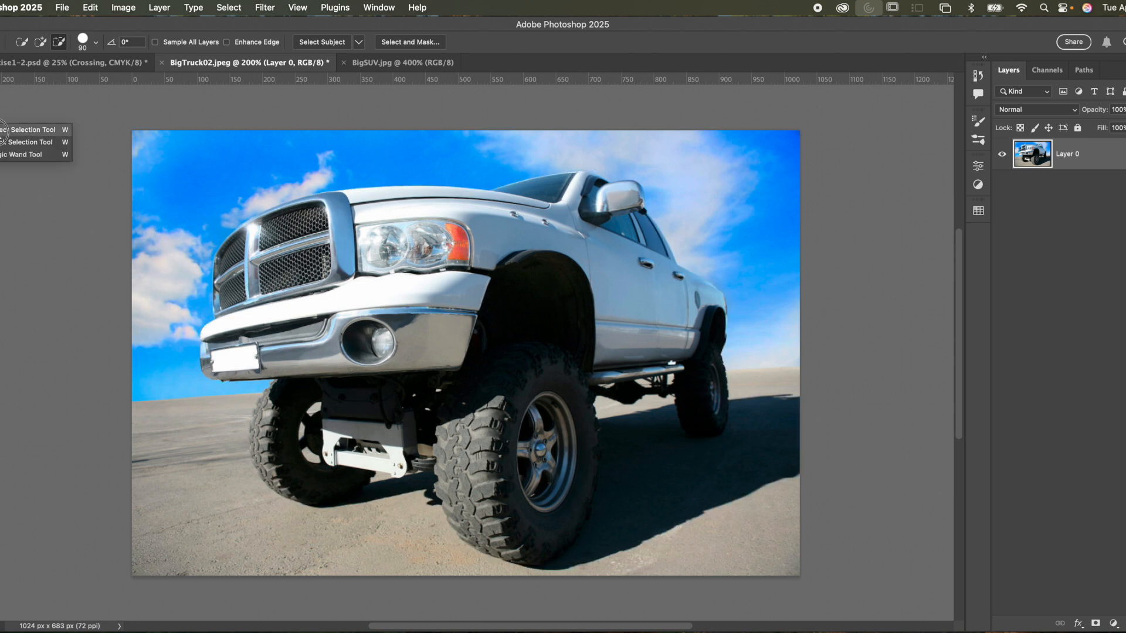
pyautogui.click(31, 131)
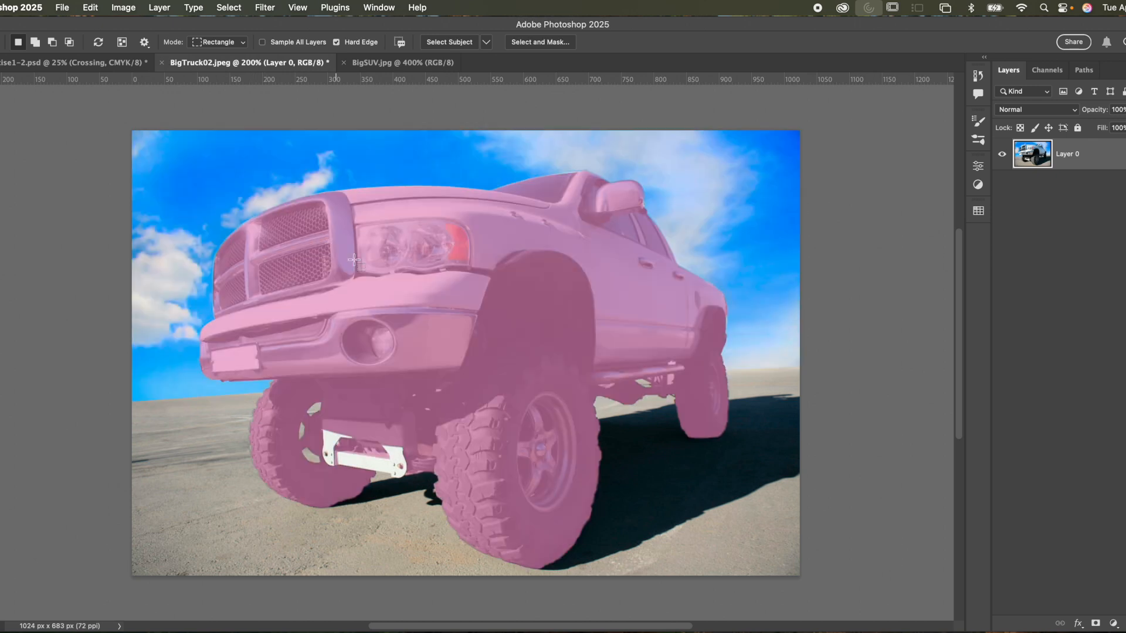
pyautogui.click(458, 289)
pyautogui.press('v')
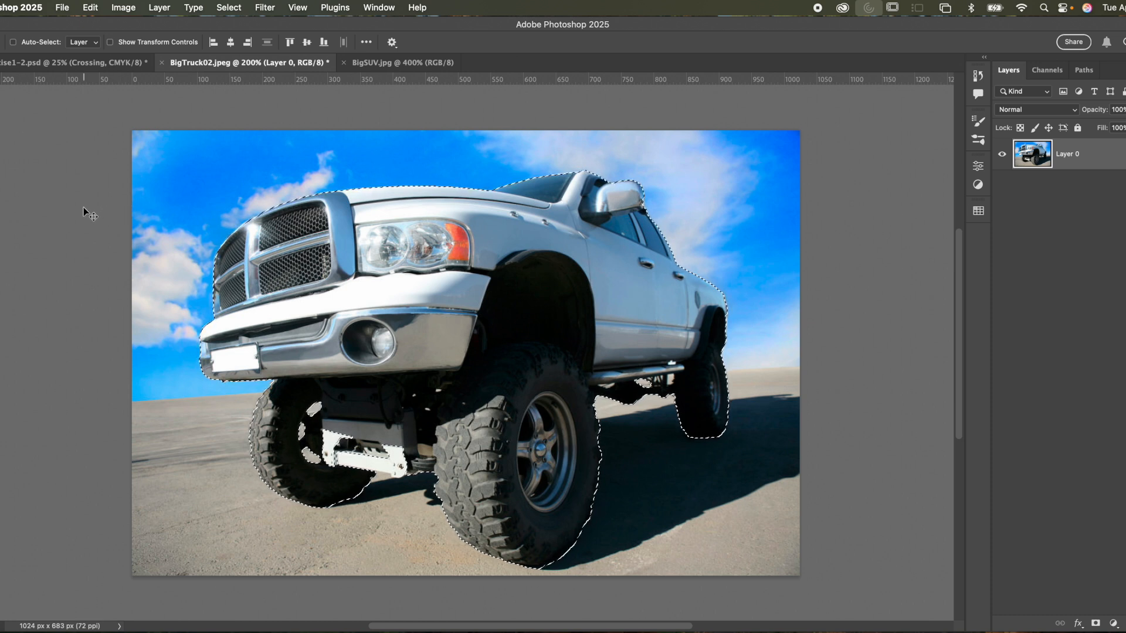
# Step: Toggle Quick Mask on and off repeatedly to examine which parts of the truck the selection misses
pyautogui.press('q')
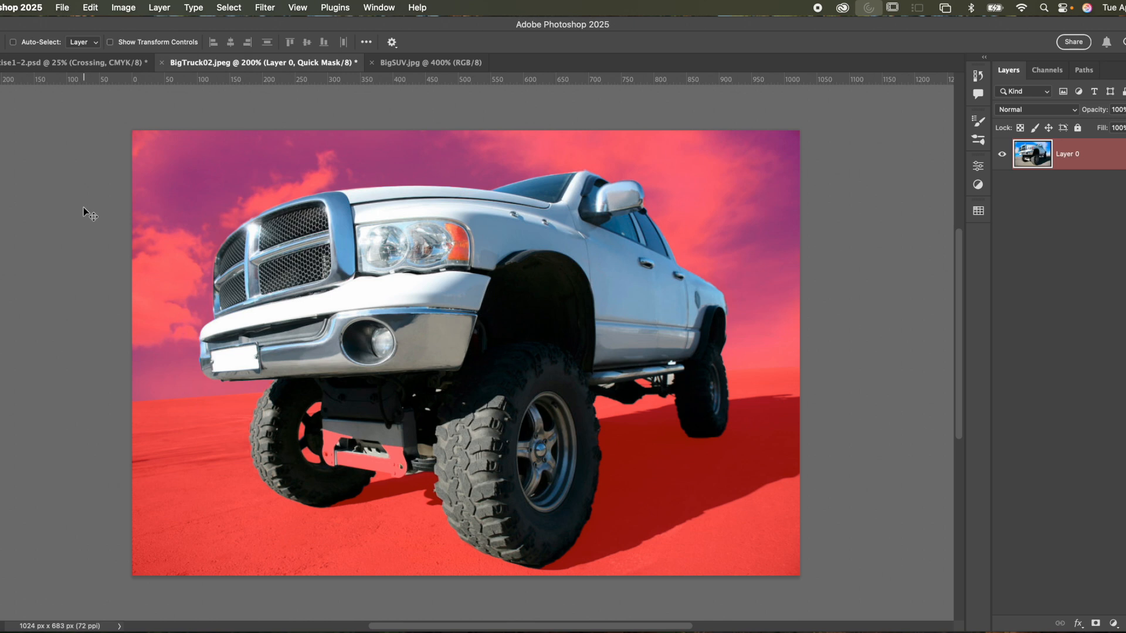
pyautogui.press('q')
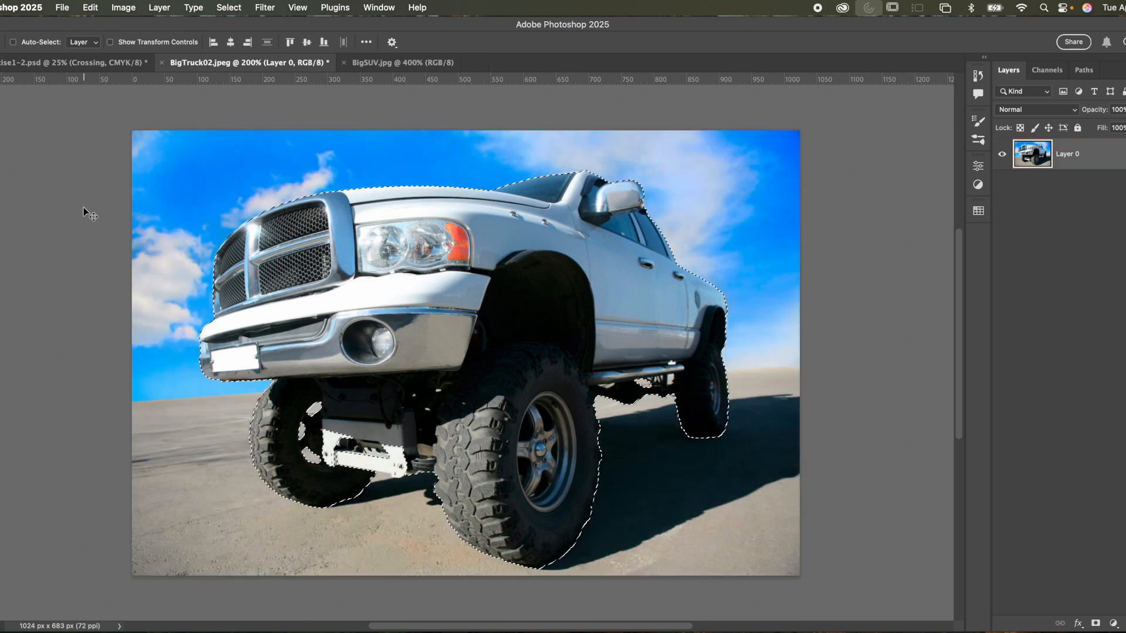
pyautogui.press('q')
pyautogui.press('q')
pyautogui.press('q')
pyautogui.press('q')
pyautogui.press('q')
pyautogui.press('q')
pyautogui.press('q')
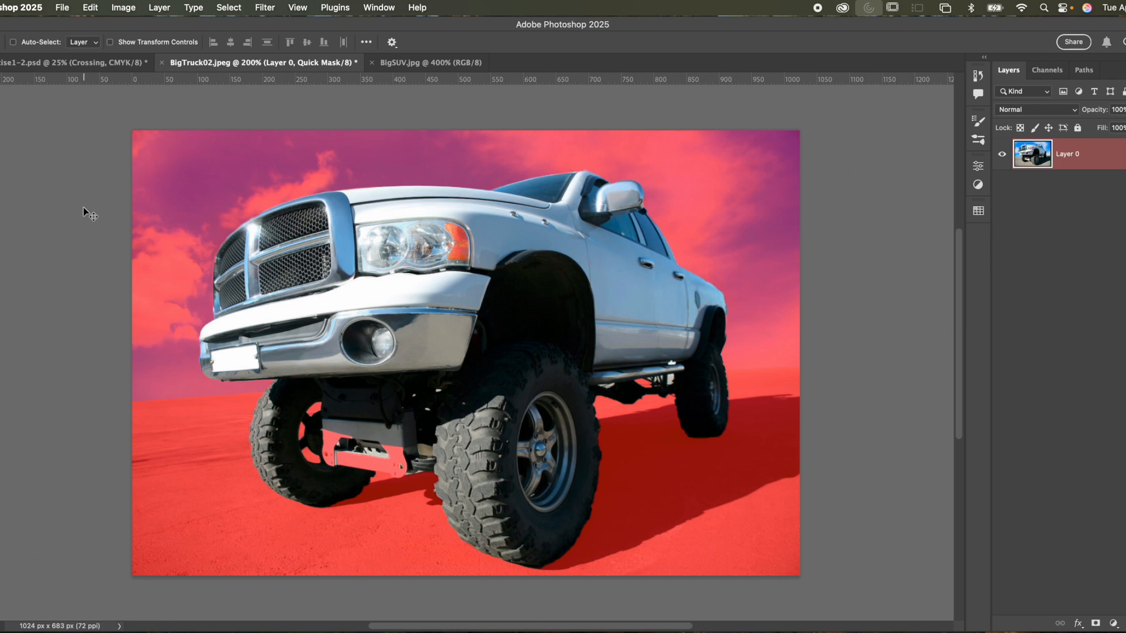
pyautogui.press('q')
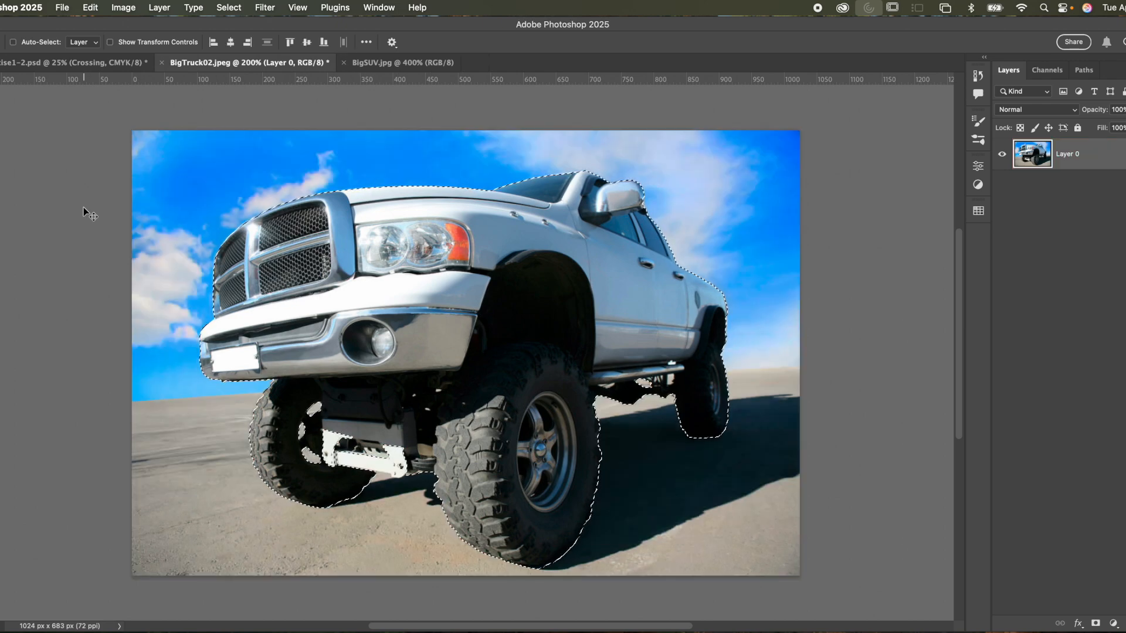
# Step: Turn on Quick Mask, reduce the Brush to 90 px, try painting in the white bracket between the front wheels, and undo the stroke
pyautogui.press('q')
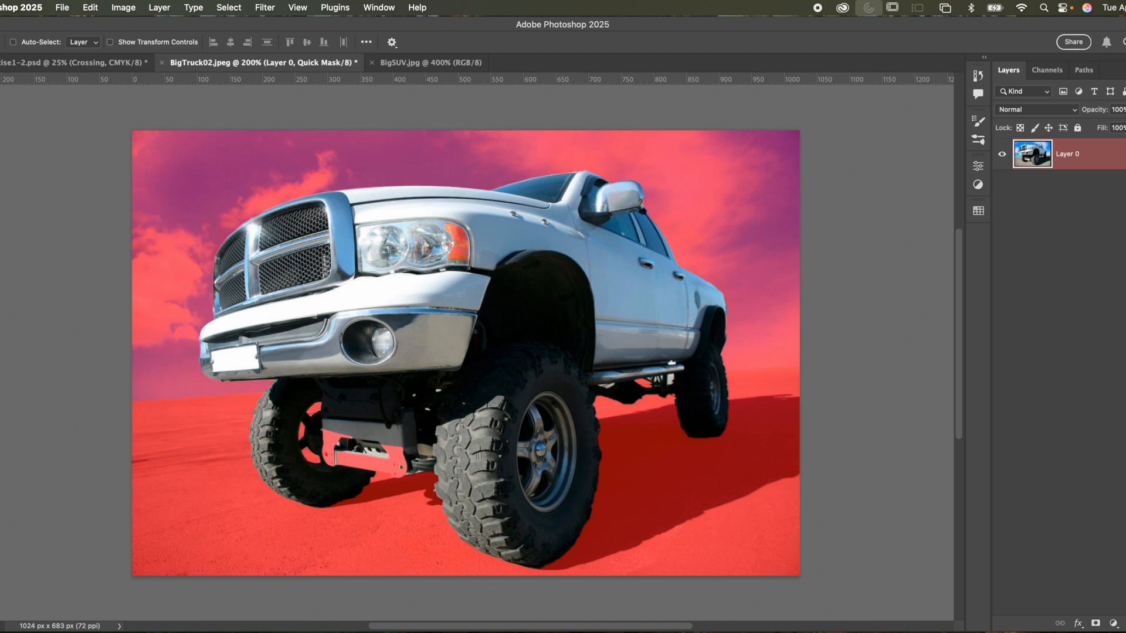
pyautogui.press('b')
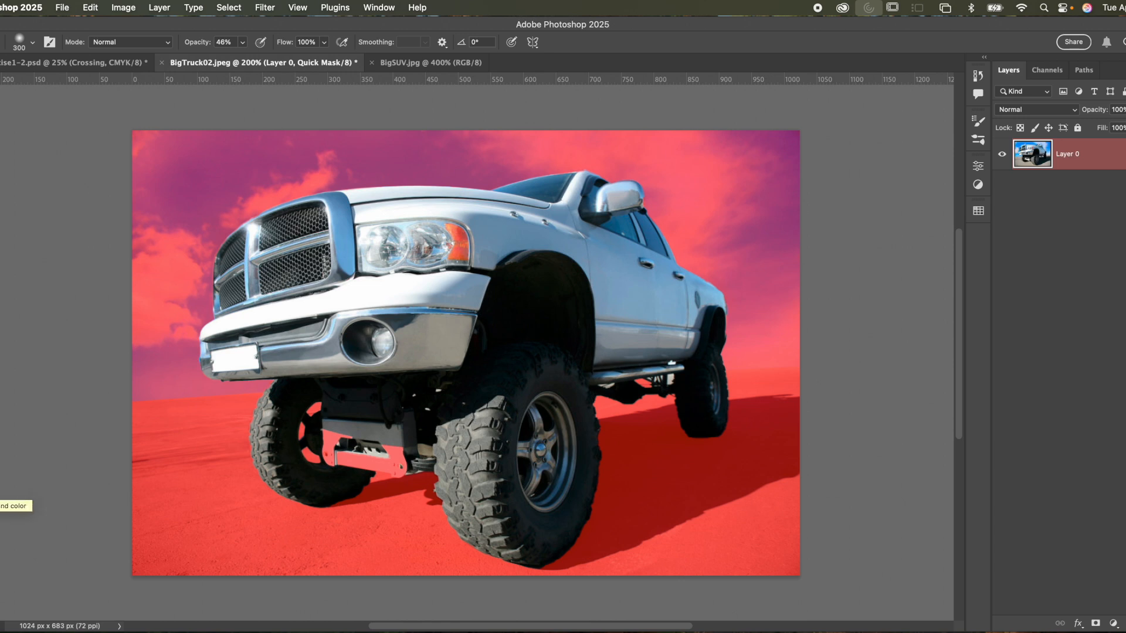
pyautogui.press('[')
pyautogui.press('[')
pyautogui.press('[')
pyautogui.press('[')
pyautogui.press('[')
pyautogui.press('[')
pyautogui.press('[')
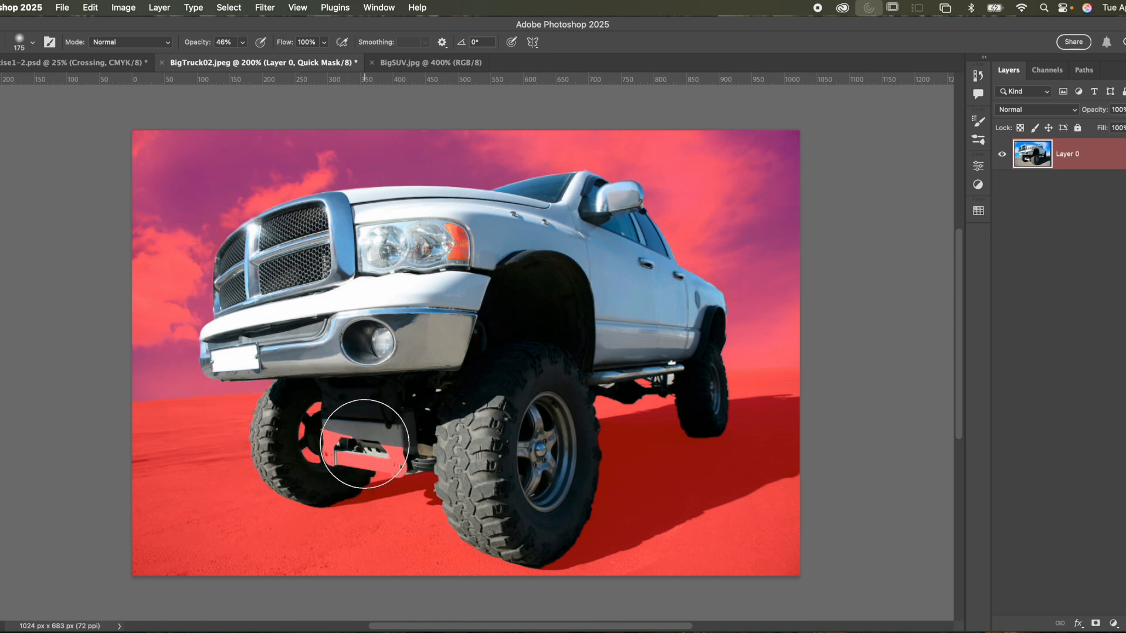
pyautogui.moveTo(336, 452)
pyautogui.mouseDown()
pyautogui.moveTo(350, 453)
pyautogui.moveTo(341, 447)
pyautogui.mouseUp()
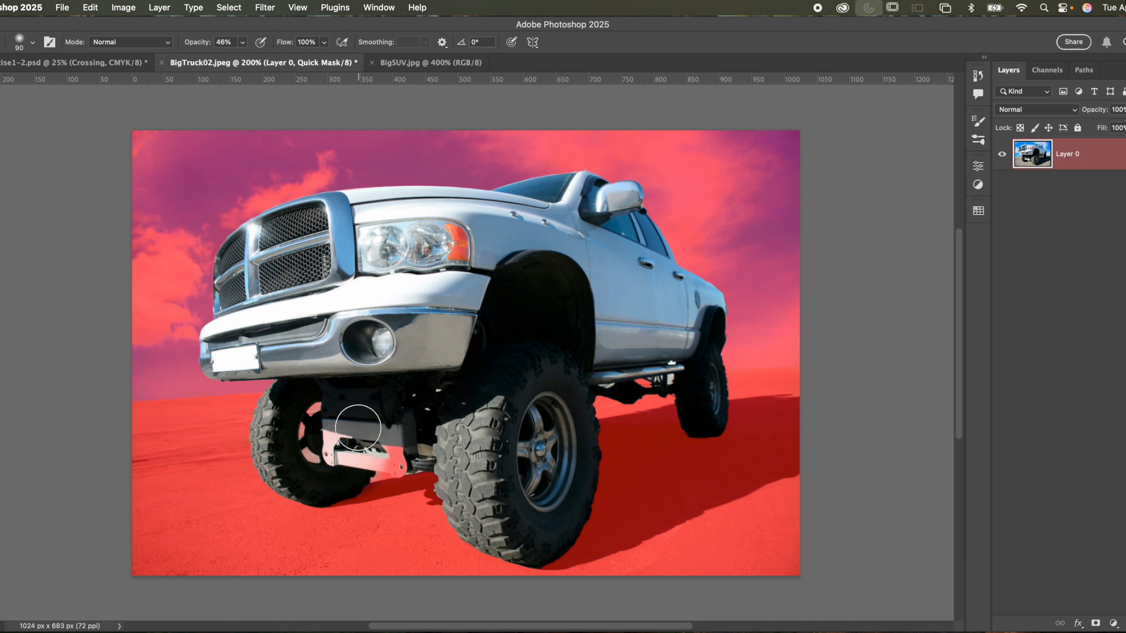
pyautogui.press('super+z')
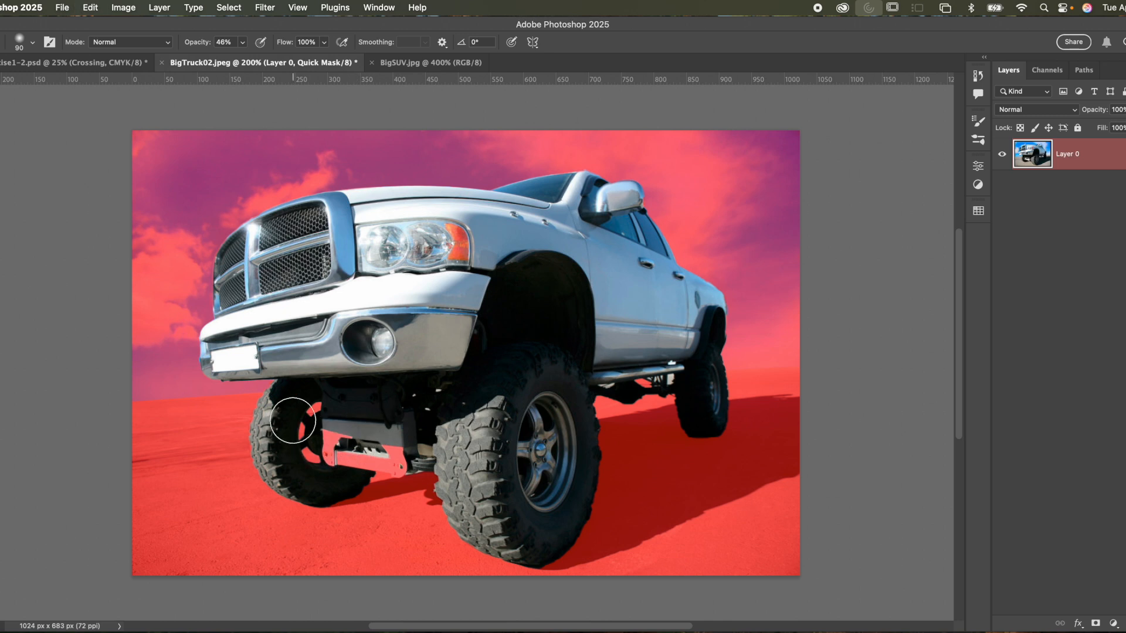
# Step: Set the brush hardness to 100% and its size to 50 px
pyautogui.click(34, 43)
pyautogui.moveTo(12, 114); pyautogui.dragTo(102, 120)
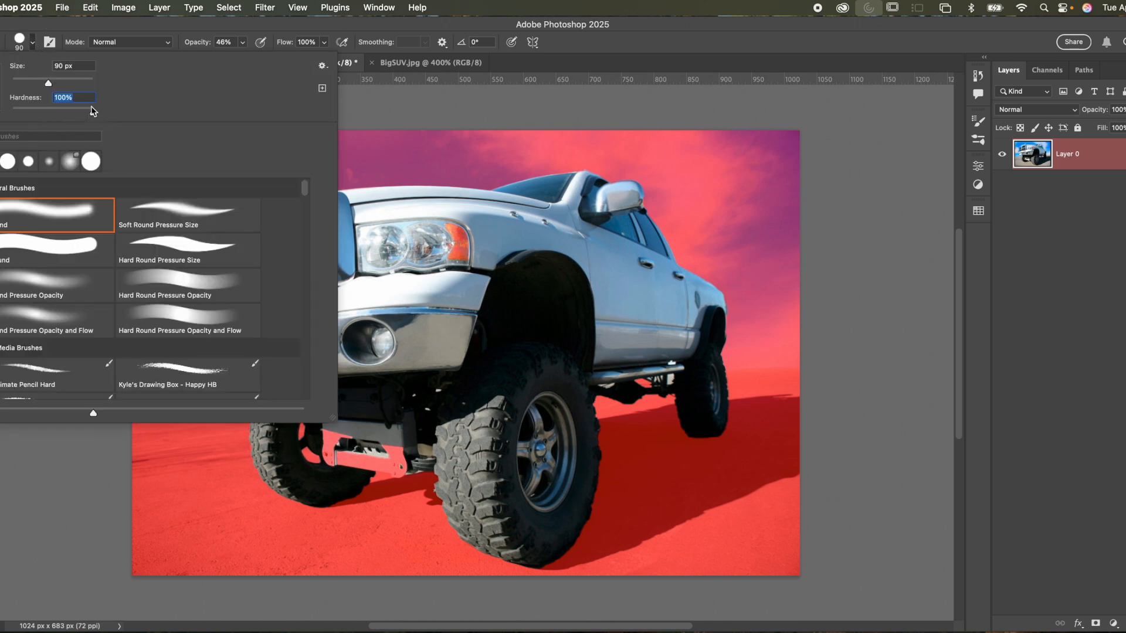
pyautogui.click(77, 31)
pyautogui.press('[')
pyautogui.press('[')
pyautogui.press('[')
pyautogui.press('[')
# Step: Raise the brush opacity to 100% and paint the white front bracket into the selection, reducing the brush to 20 px for its edges
pyautogui.press('super+plus')
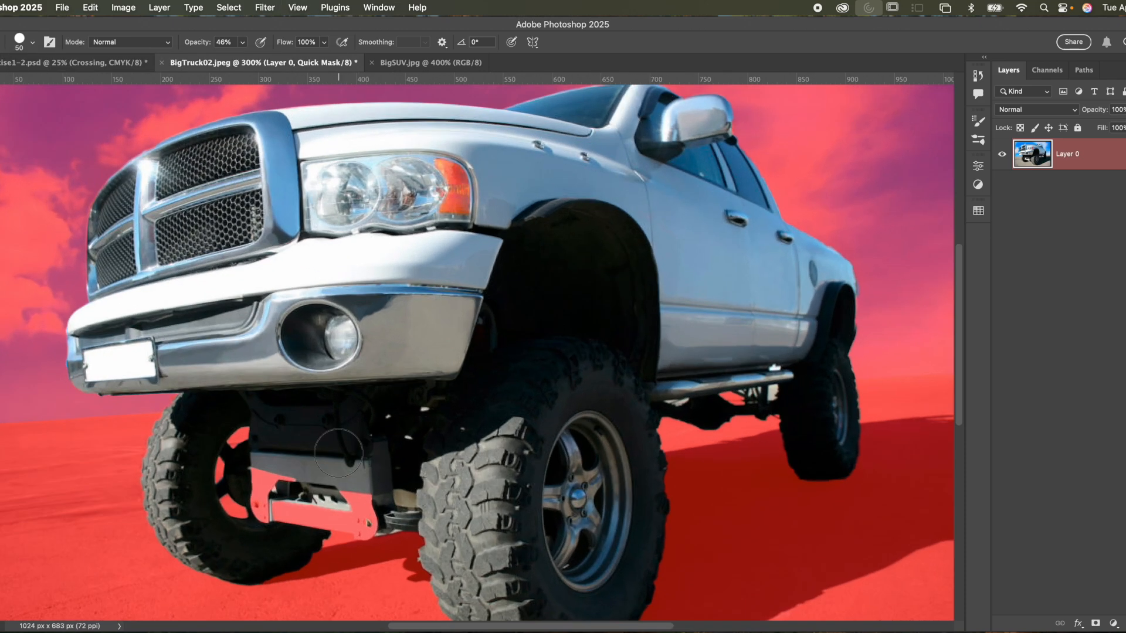
pyautogui.moveTo(274, 519)
pyautogui.mouseDown()
pyautogui.moveTo(271, 480)
pyautogui.moveTo(276, 516)
pyautogui.mouseUp()
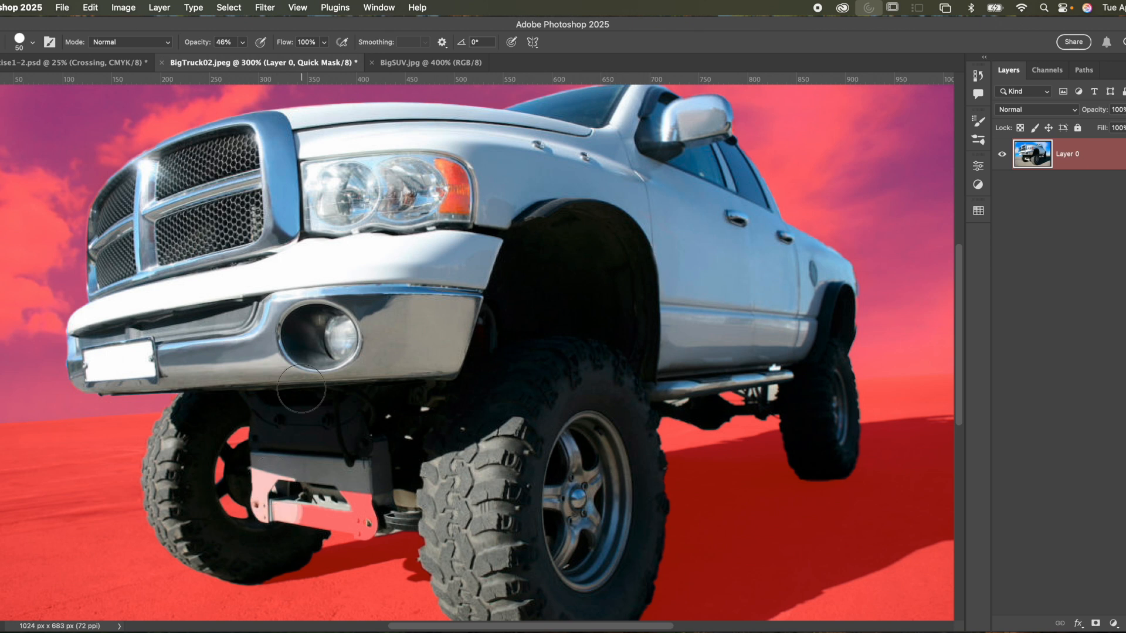
pyautogui.click(240, 43)
pyautogui.moveTo(240, 61); pyautogui.dragTo(342, 68)
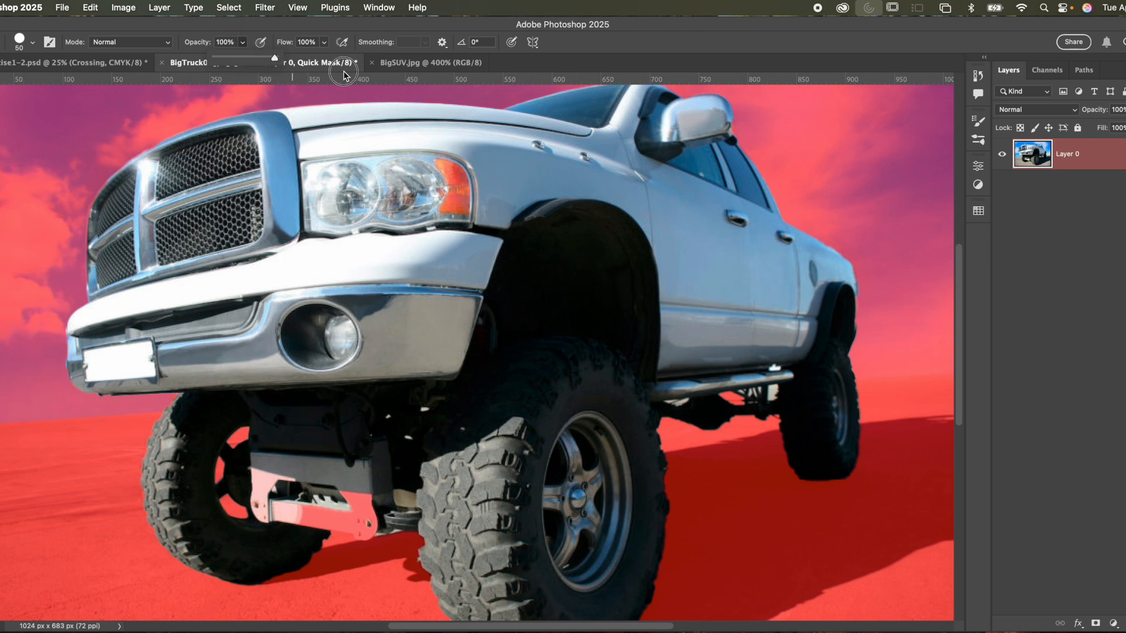
pyautogui.moveTo(275, 494)
pyautogui.mouseDown()
pyautogui.moveTo(357, 510)
pyautogui.moveTo(381, 498)
pyautogui.moveTo(379, 484)
pyautogui.moveTo(364, 497)
pyautogui.mouseUp()
pyautogui.press('[')
pyautogui.press('[')
pyautogui.press('[')
pyautogui.moveTo(361, 533)
pyautogui.mouseDown()
pyautogui.moveTo(373, 524)
pyautogui.moveTo(365, 532)
pyautogui.mouseUp()
# Step: Paint along the lower edge of the shadow between the two front tires in the quick mask, finishing with a 9 px brush
pyautogui.scroll(3, 122, 403)
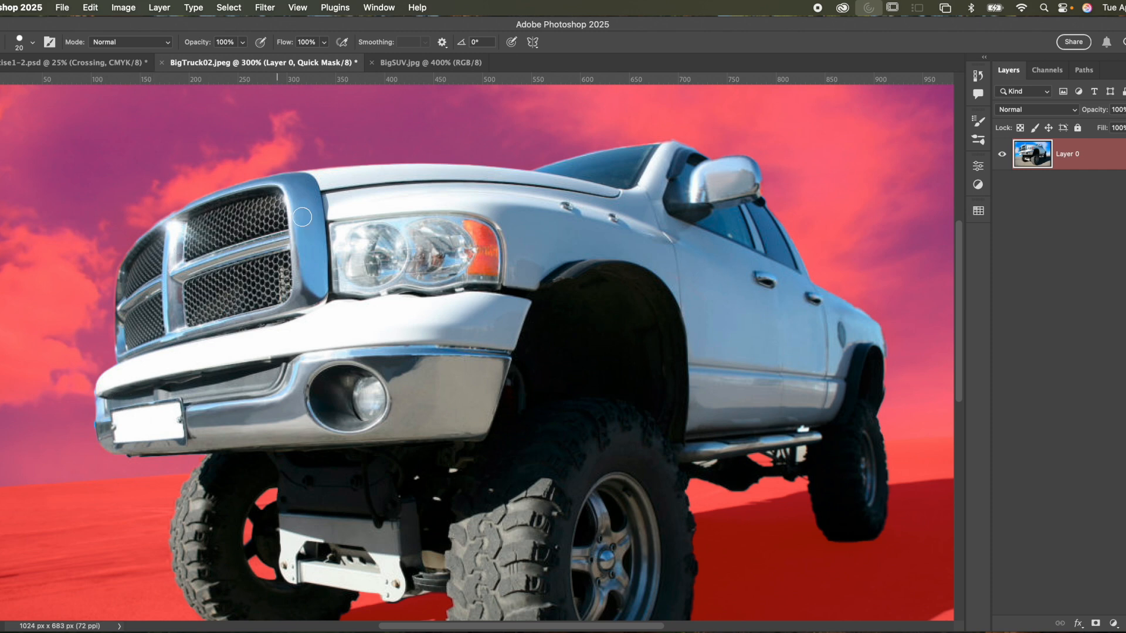
pyautogui.moveTo(676, 156)
pyautogui.mouseDown()
pyautogui.moveTo(577, 205)
pyautogui.moveTo(576, 239)
pyautogui.moveTo(685, 167)
pyautogui.mouseUp()
pyautogui.moveTo(644, 251); pyautogui.dragTo(680, 140)
pyautogui.moveTo(611, 238); pyautogui.dragTo(623, 154)
pyautogui.moveTo(562, 224); pyautogui.dragTo(551, 173)
pyautogui.moveTo(440, 302); pyautogui.dragTo(435, 352)
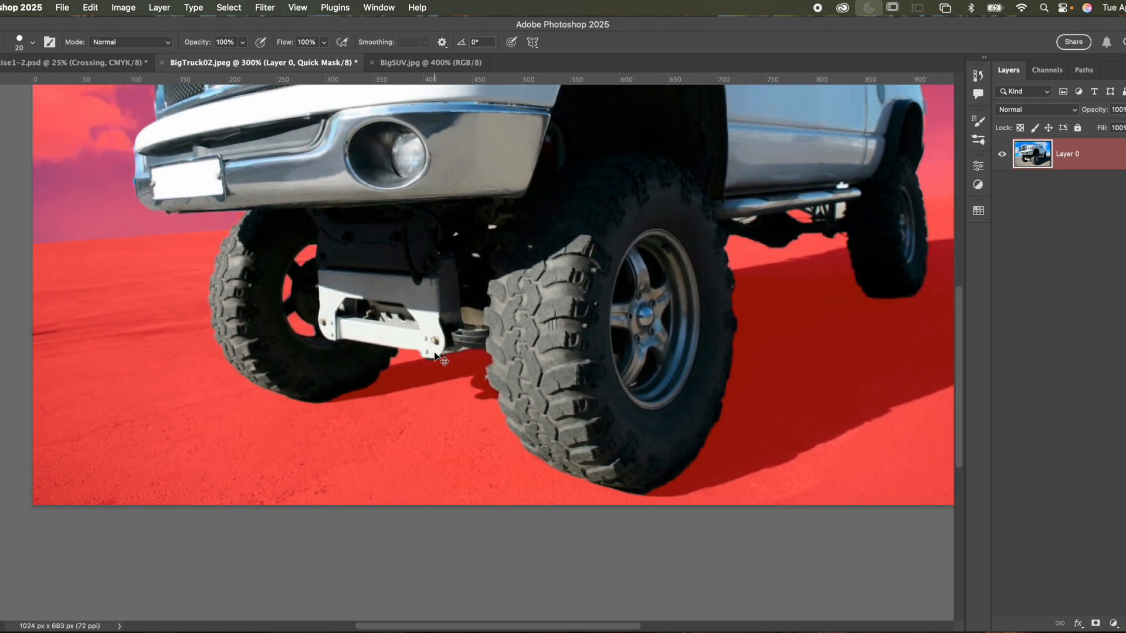
pyautogui.press('super+equal')
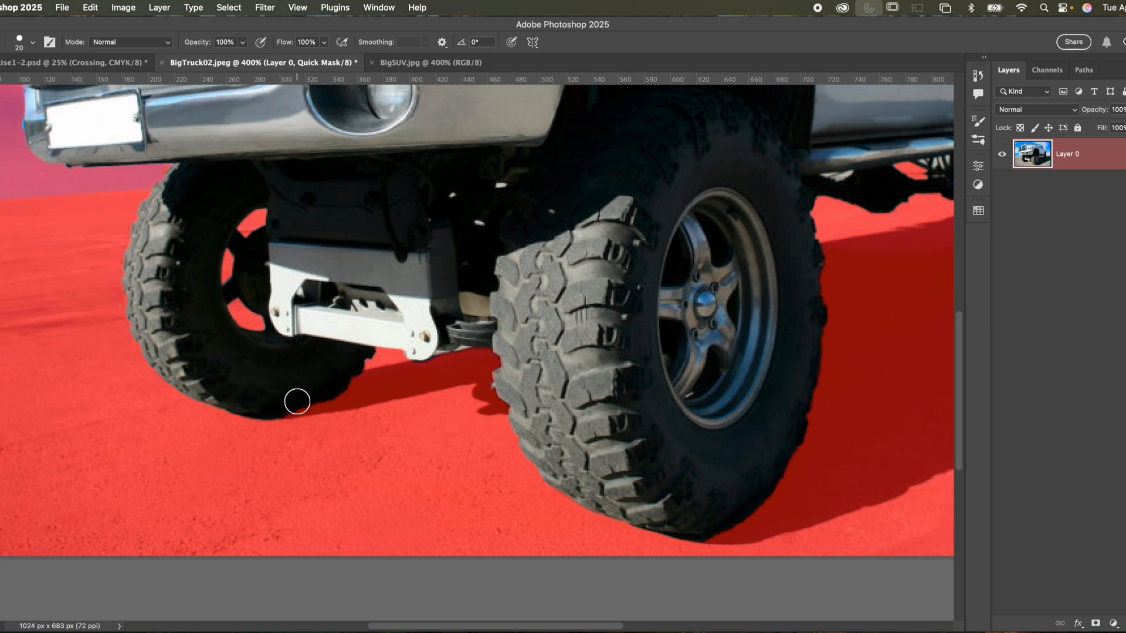
pyautogui.moveTo(284, 409)
pyautogui.mouseDown()
pyautogui.moveTo(393, 387)
pyautogui.moveTo(370, 385)
pyautogui.mouseUp()
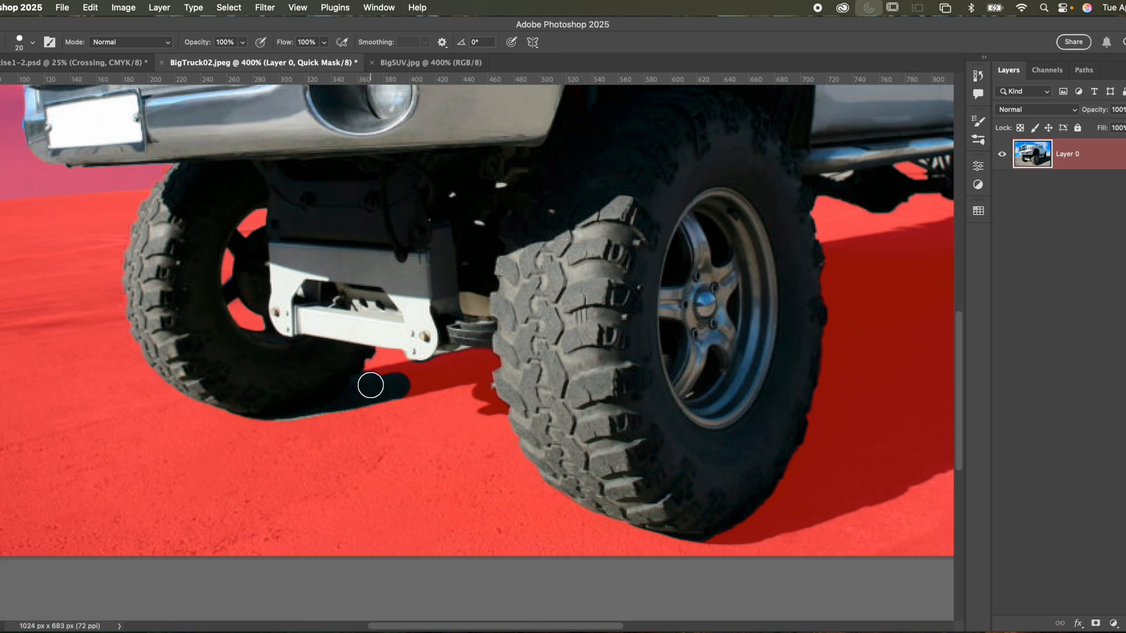
pyautogui.press('[')
pyautogui.press('[')
pyautogui.click(436, 384)
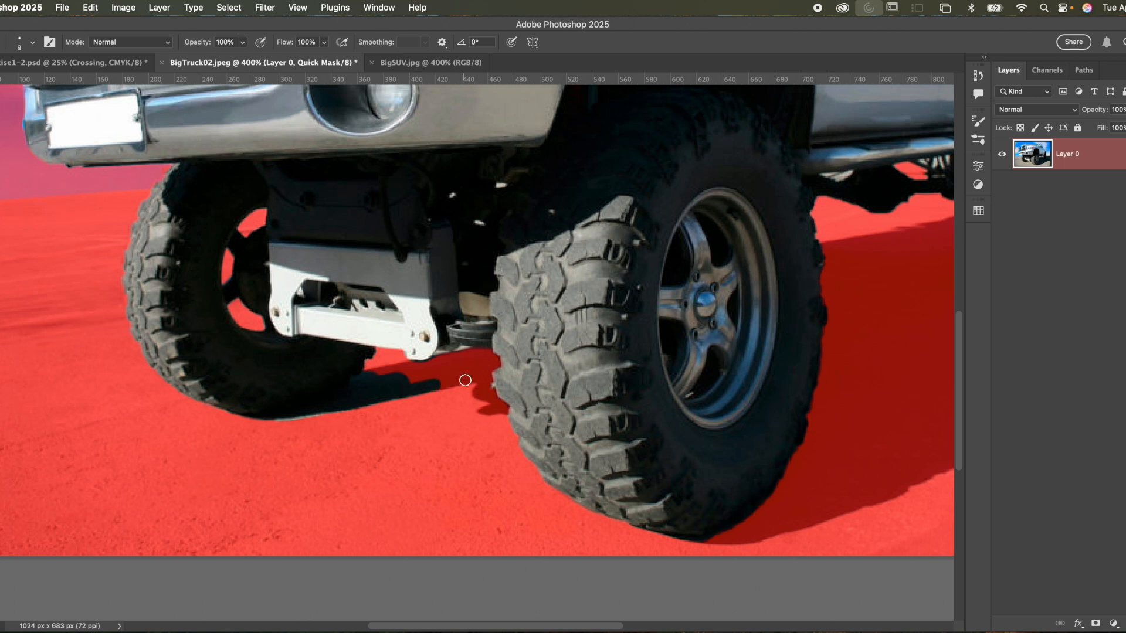
pyautogui.keyDown('shift'); pyautogui.click(464, 379); pyautogui.keyUp('shift')
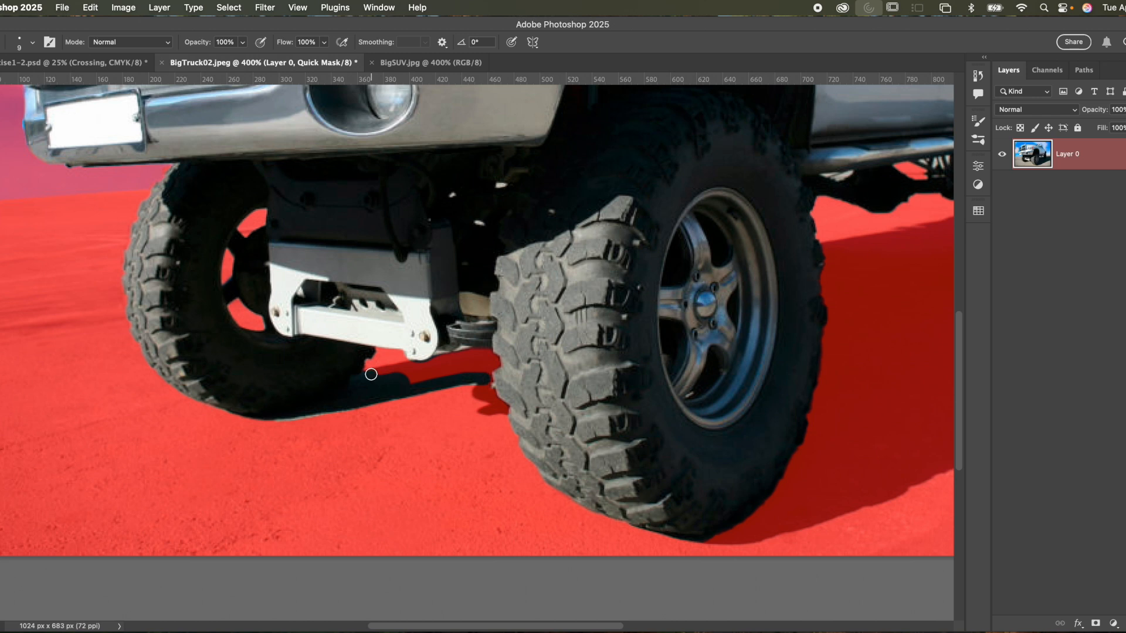
# Step: Fill the rest of the shadow below the front bracket in the quick mask, ending with a 20 px brush
pyautogui.click(421, 365)
pyautogui.keyDown('shift'); pyautogui.click(473, 350); pyautogui.keyUp('shift')
pyautogui.press(']')
pyautogui.moveTo(414, 377); pyautogui.dragTo(485, 367)
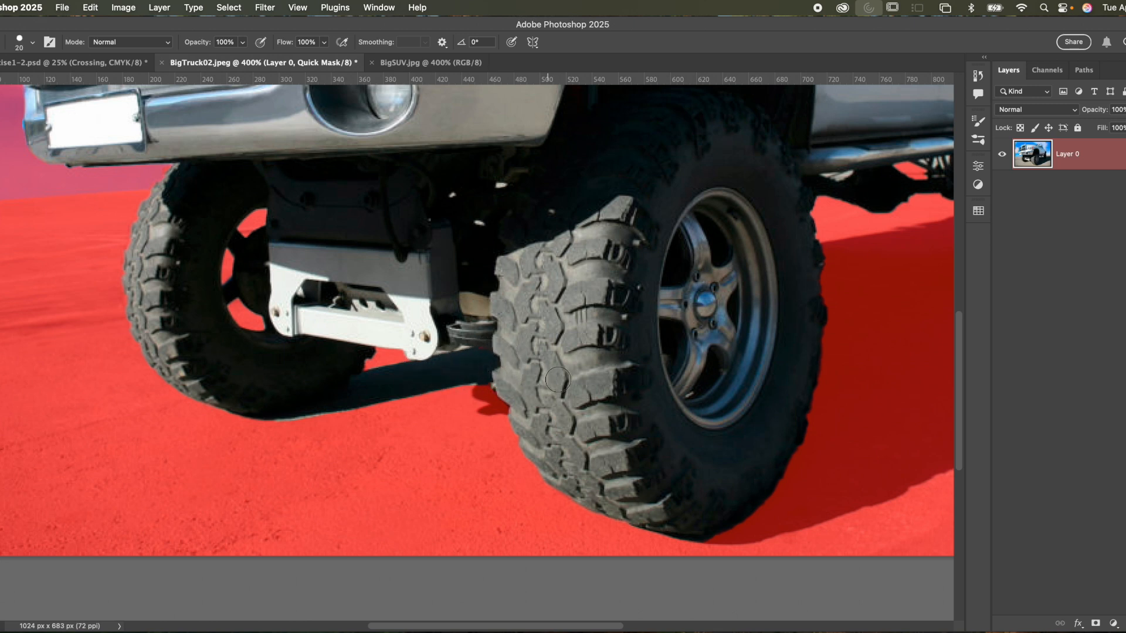
# Step: Paint along the large shadow's lower edge from the near front tire to the right image border, and touch up that edge
pyautogui.moveTo(556, 380)
pyautogui.mouseDown()
pyautogui.moveTo(387, 380)
pyautogui.moveTo(207, 360)
pyautogui.mouseUp()
pyautogui.moveTo(357, 505)
pyautogui.mouseDown()
pyautogui.moveTo(417, 502)
pyautogui.moveTo(563, 452)
pyautogui.mouseUp()
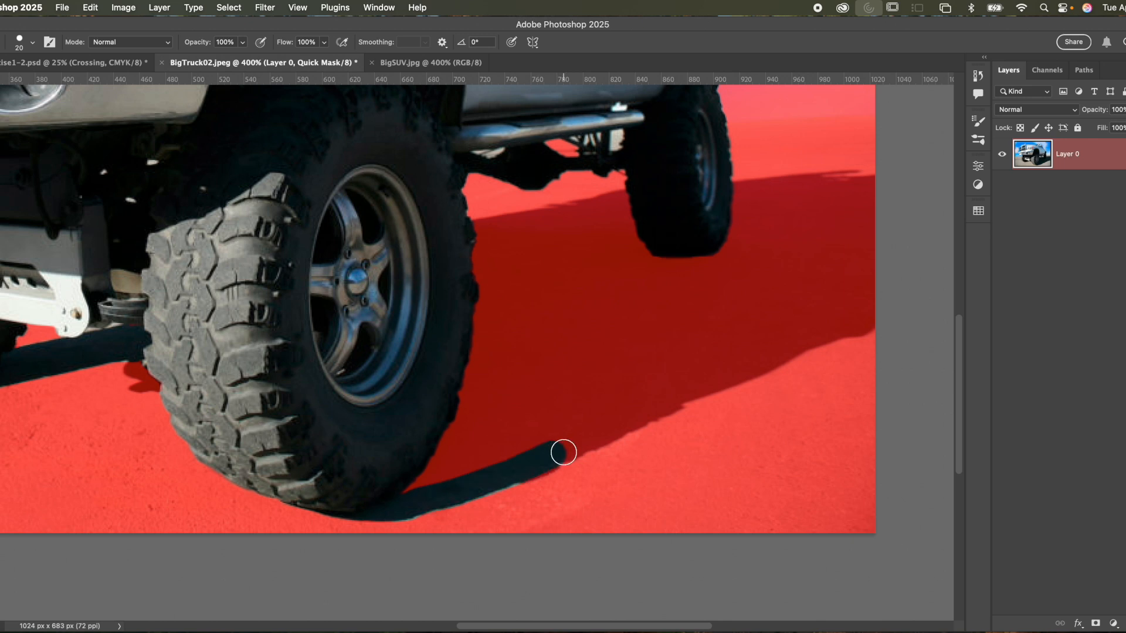
pyautogui.keyDown('shift'); pyautogui.click(674, 397); pyautogui.keyUp('shift')
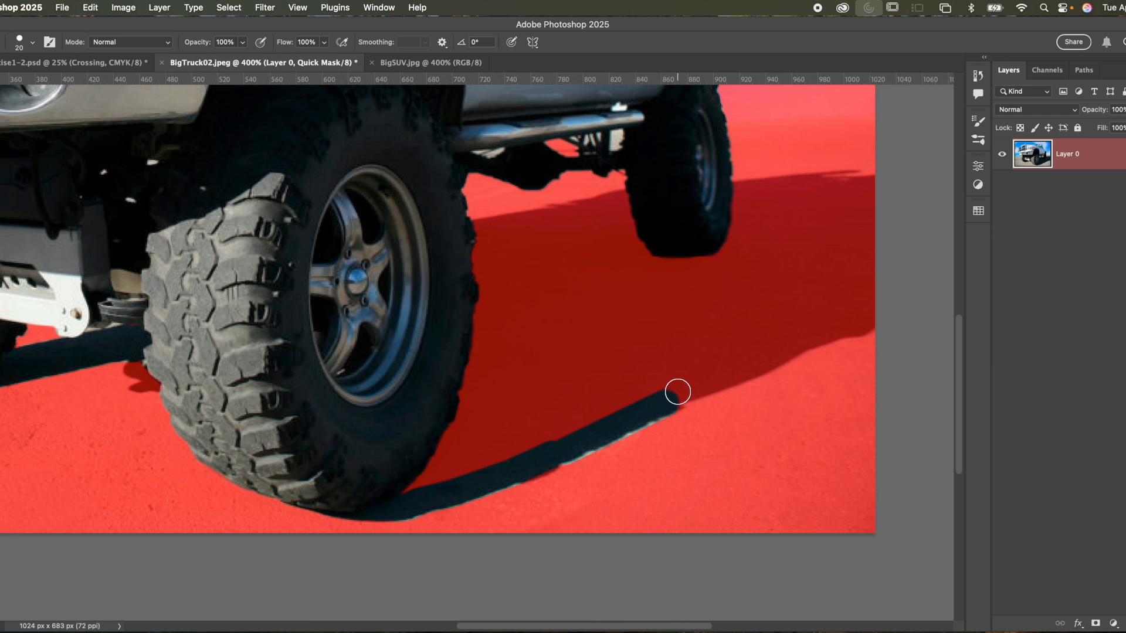
pyautogui.keyDown('shift'); pyautogui.click(756, 365); pyautogui.keyUp('shift')
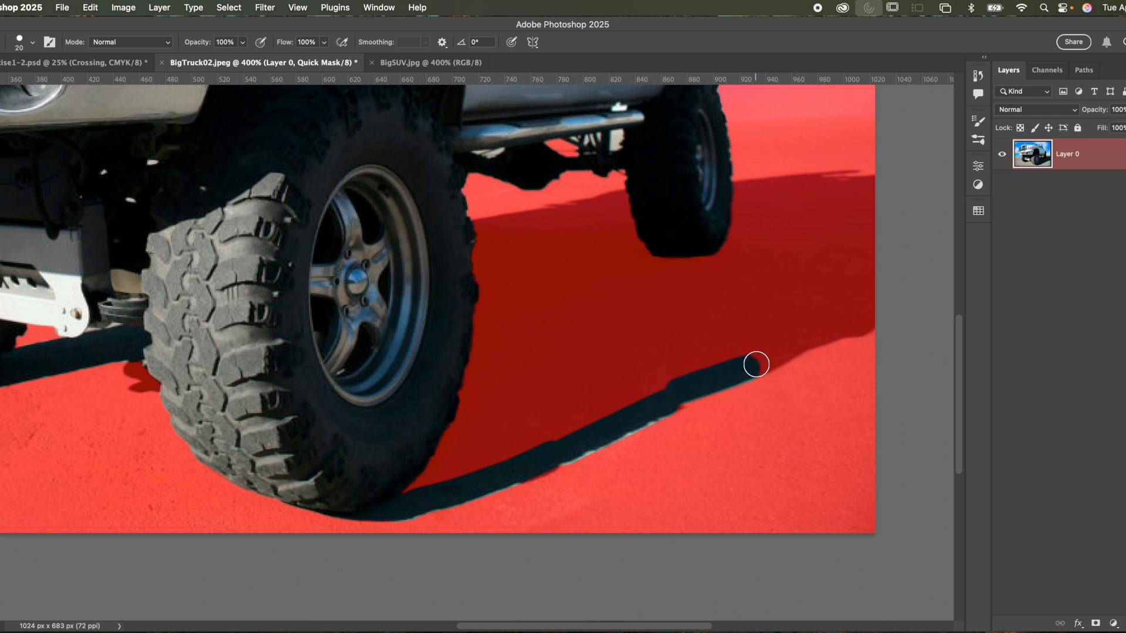
pyautogui.moveTo(796, 341); pyautogui.dragTo(872, 311)
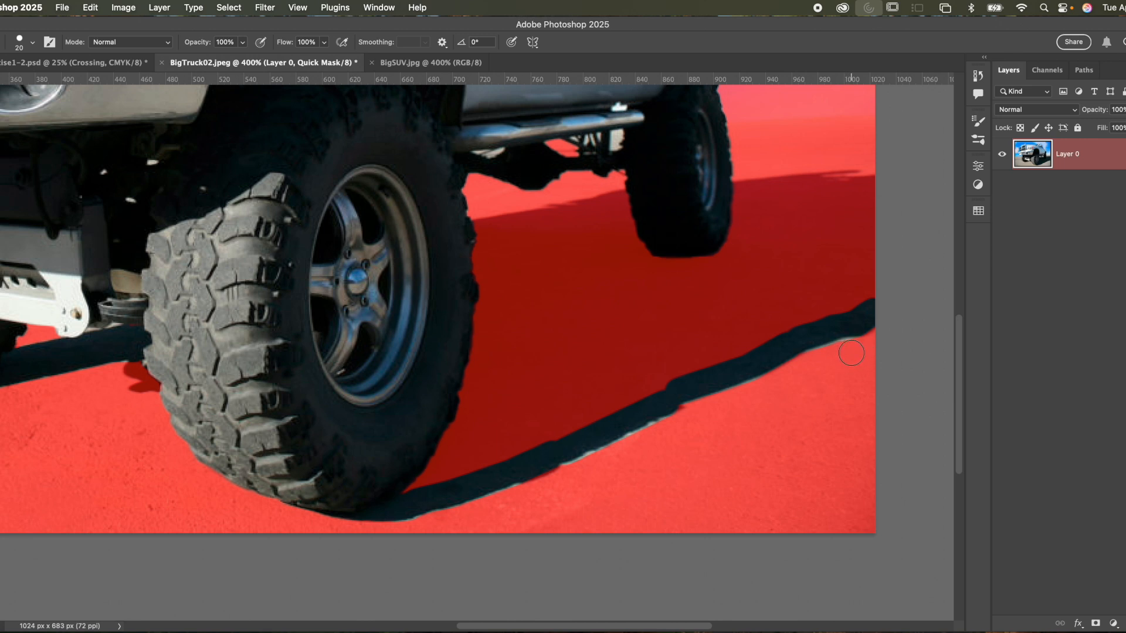
pyautogui.moveTo(852, 351); pyautogui.dragTo(804, 359)
pyautogui.moveTo(754, 382)
pyautogui.mouseDown()
pyautogui.moveTo(744, 397)
pyautogui.moveTo(515, 500)
pyautogui.moveTo(503, 493)
pyautogui.moveTo(434, 526)
pyautogui.moveTo(413, 518)
pyautogui.mouseUp()
pyautogui.moveTo(663, 432); pyautogui.dragTo(685, 423)
# Step: Paint the large shadow's upper edge past the rear tire to the image border and fill its interior in the quick mask
pyautogui.click(474, 233)
pyautogui.keyDown('shift'); pyautogui.click(613, 209); pyautogui.keyUp('shift')
pyautogui.moveTo(612, 209)
pyautogui.mouseDown()
pyautogui.moveTo(646, 198)
pyautogui.moveTo(650, 218)
pyautogui.mouseUp()
pyautogui.click(735, 192)
pyautogui.keyDown('shift'); pyautogui.click(811, 186); pyautogui.keyUp('shift')
# Step: Leave Quick Mask, add a layer mask from the selection to the truck layer, and make the layer's image thumbnail active
pyautogui.press('super+minus')
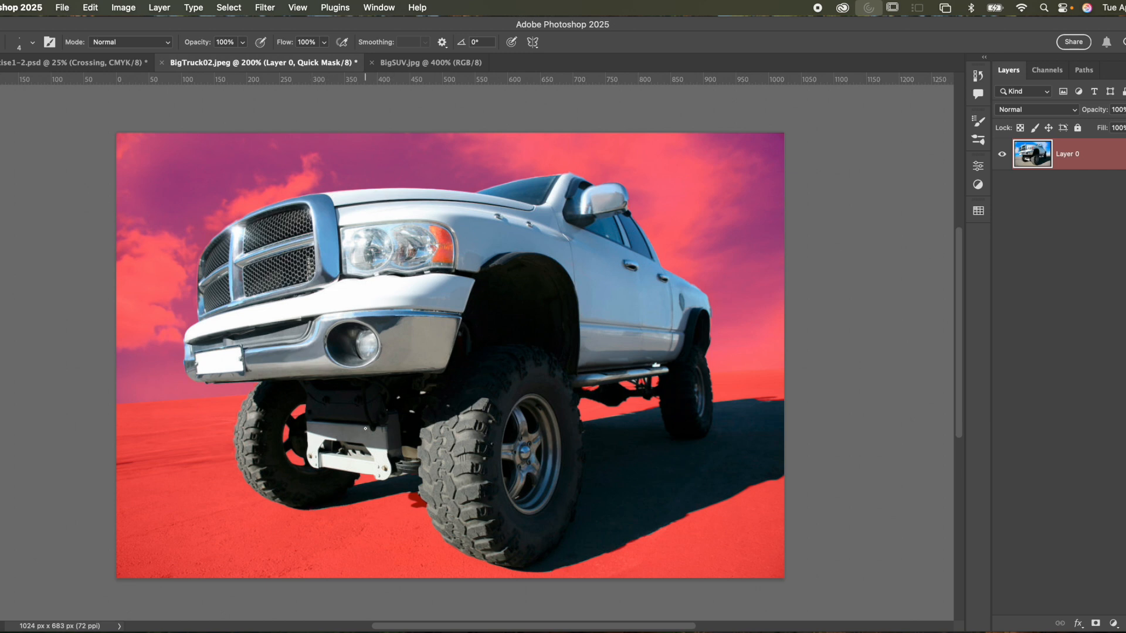
pyautogui.press('q')
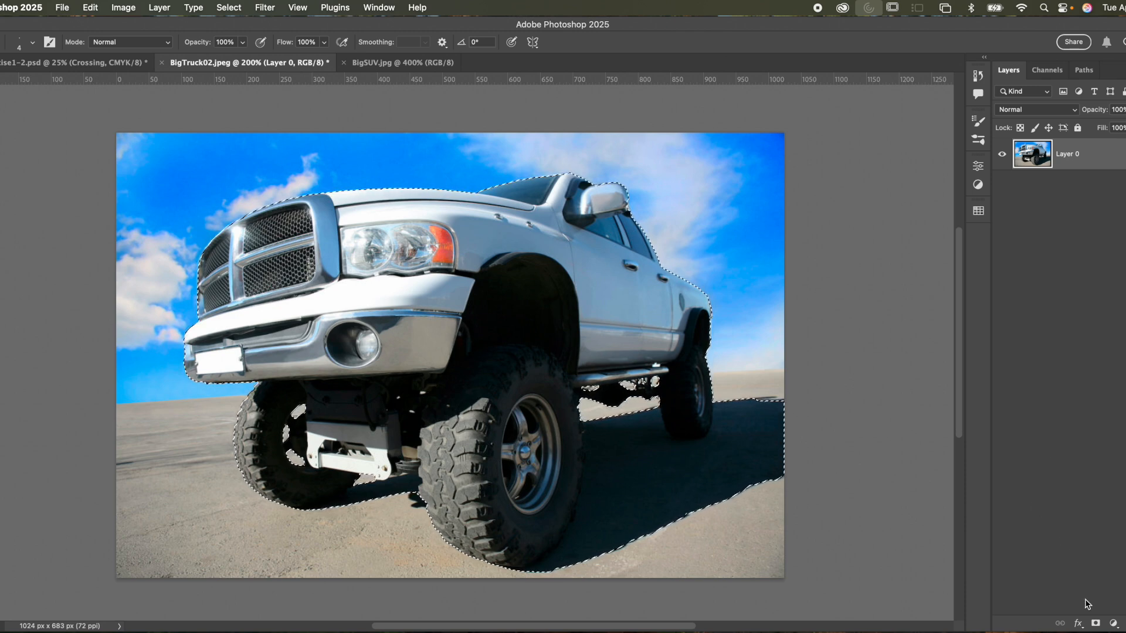
pyautogui.click(1094, 624)
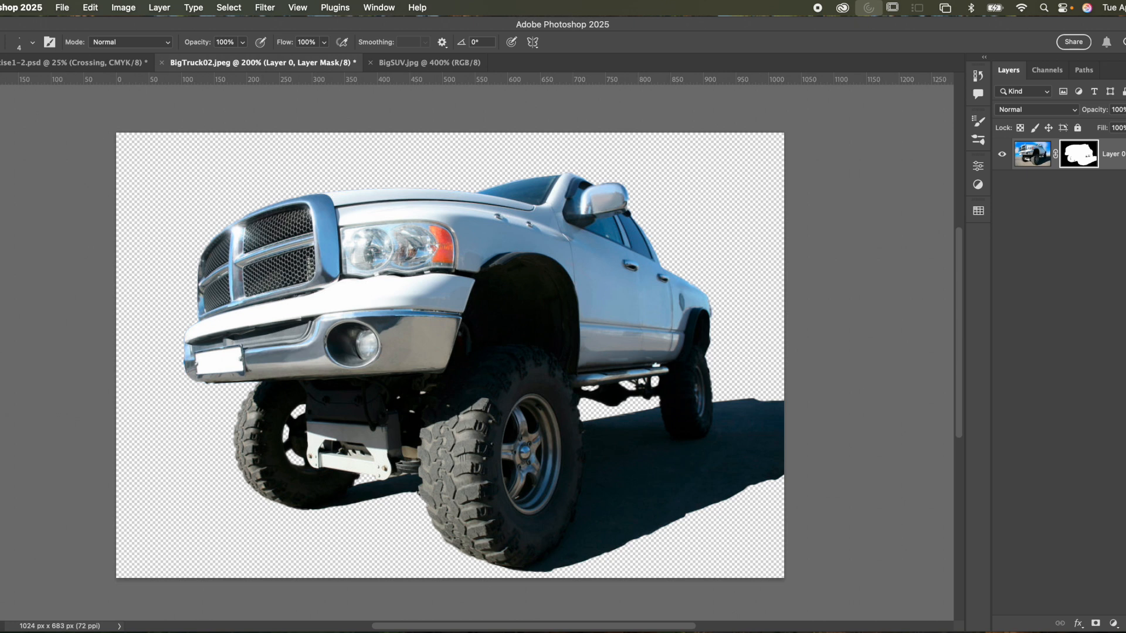
pyautogui.click(1024, 155)
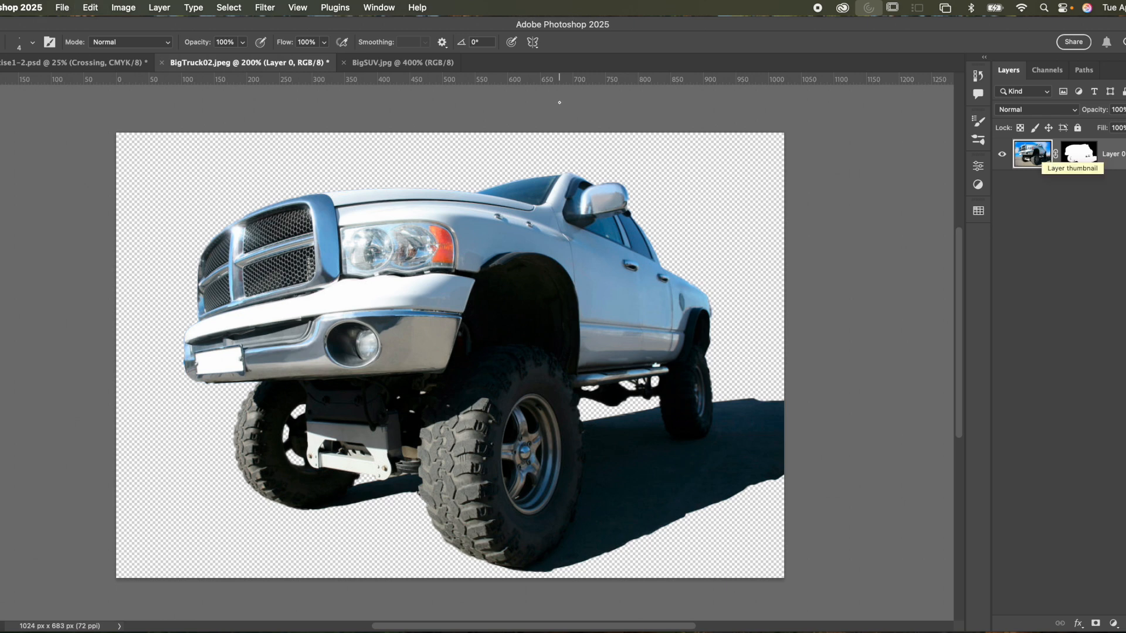
# Step: Paste the masked truck above the Layer 10 group in the poster document and move it onto the stop sign
pyautogui.click(77, 62)
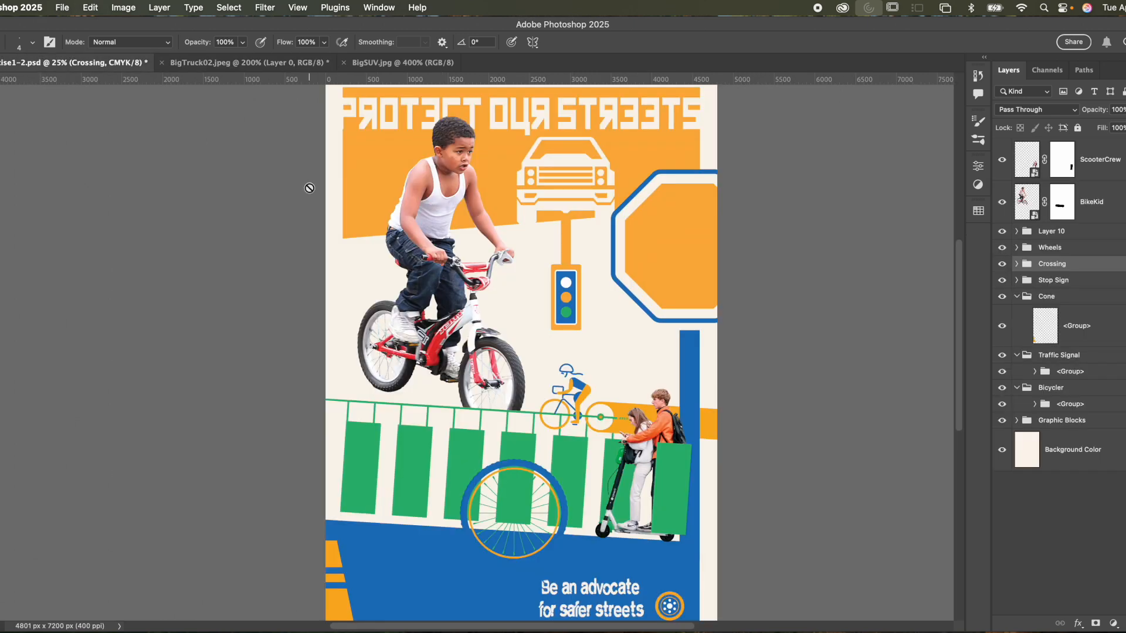
pyautogui.click(1105, 235)
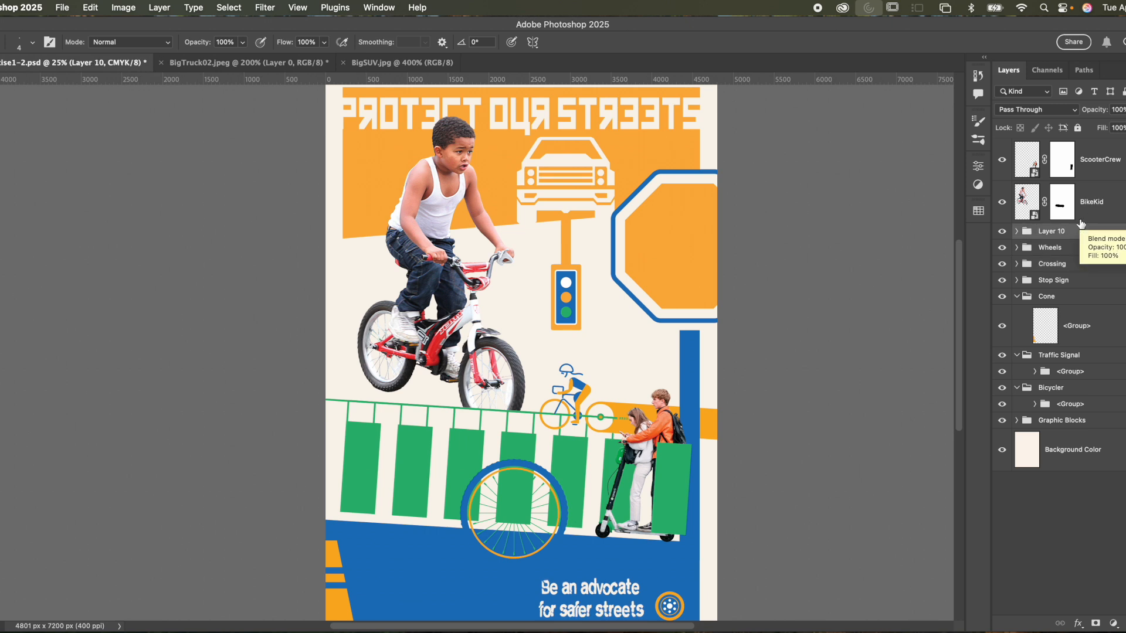
pyautogui.press('super+v')
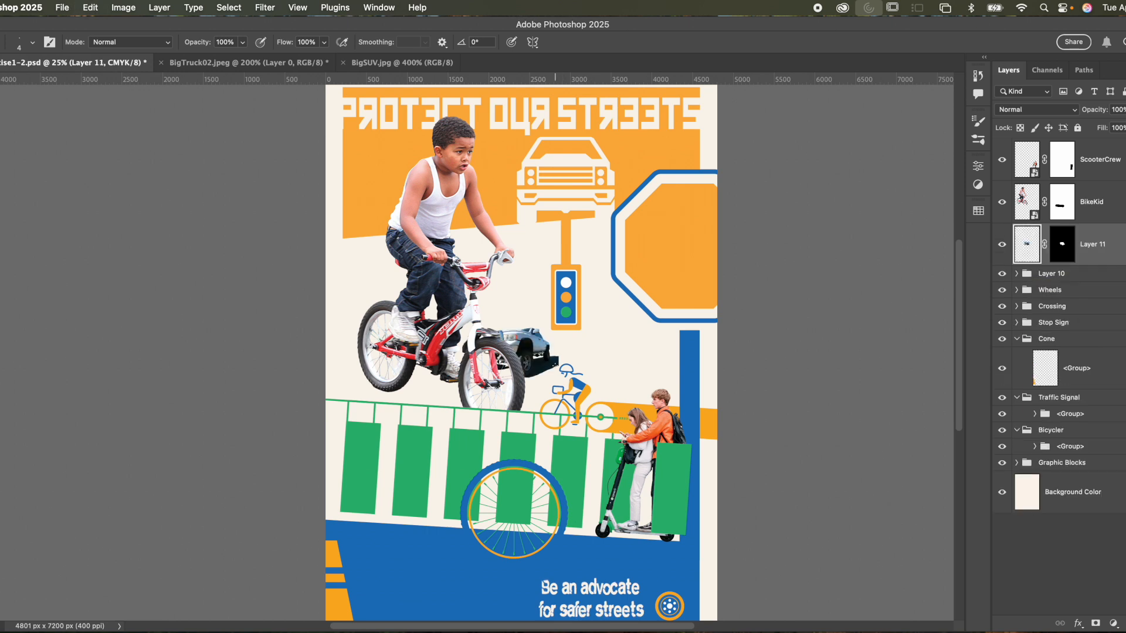
pyautogui.press('v')
pyautogui.moveTo(545, 346)
pyautogui.mouseDown()
pyautogui.moveTo(685, 281)
pyautogui.moveTo(700, 248)
pyautogui.moveTo(703, 266)
pyautogui.mouseUp()
# Step: Scale the truck layer to about 179.45% and position it over the stop sign, overlapping the sign's left edge
pyautogui.press('super+t')
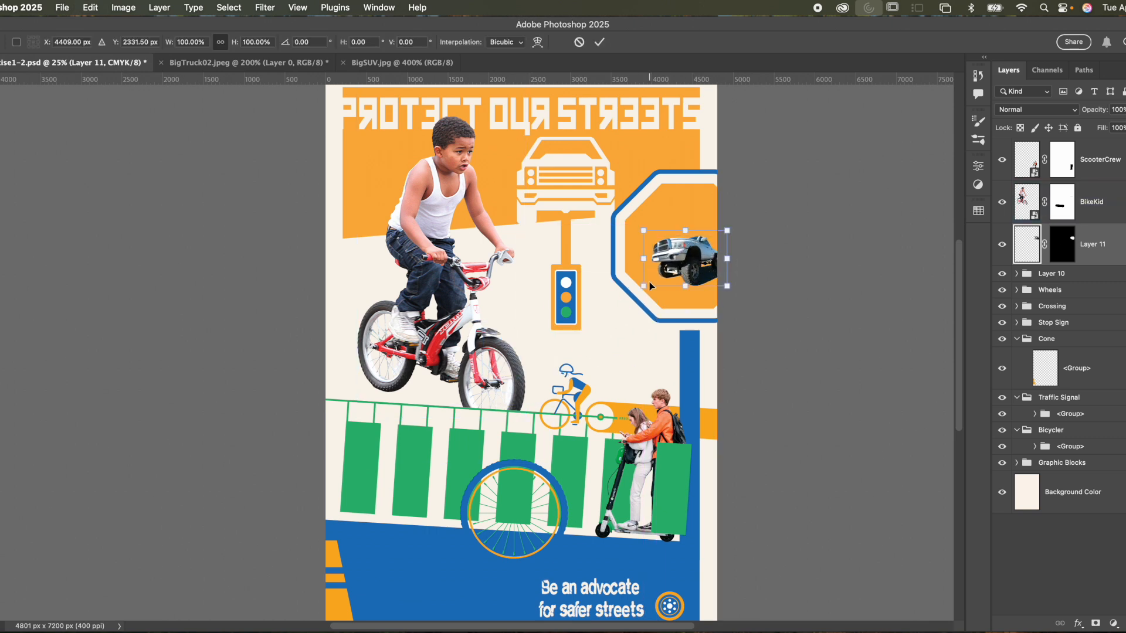
pyautogui.moveTo(644, 286); pyautogui.dragTo(590, 318)
pyautogui.moveTo(670, 284); pyautogui.dragTo(672, 277)
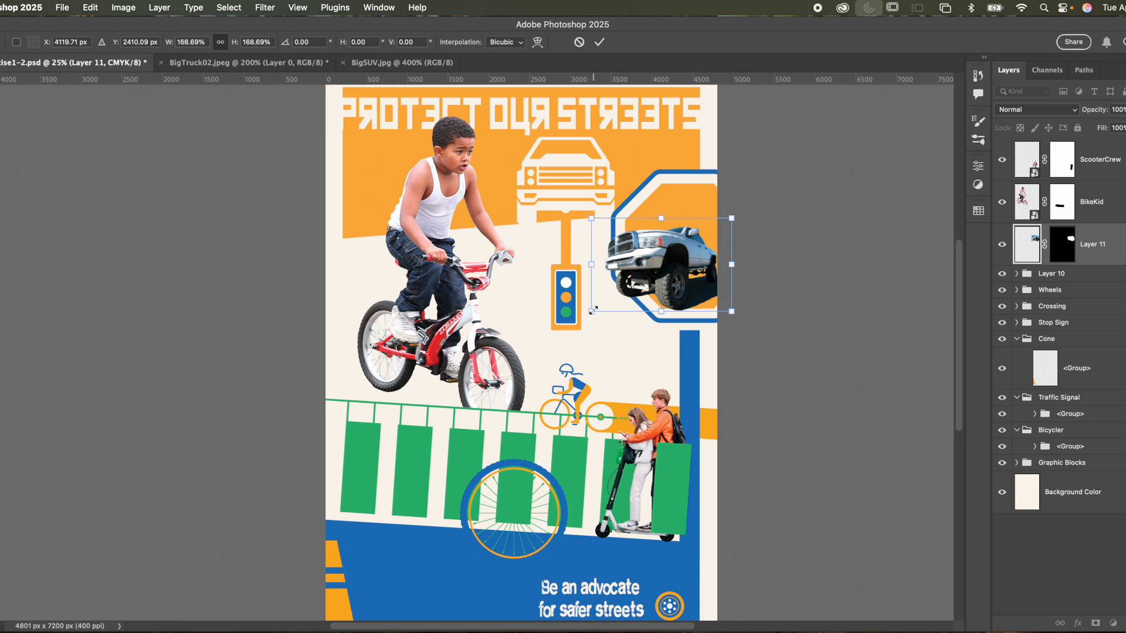
pyautogui.moveTo(593, 310); pyautogui.dragTo(589, 315)
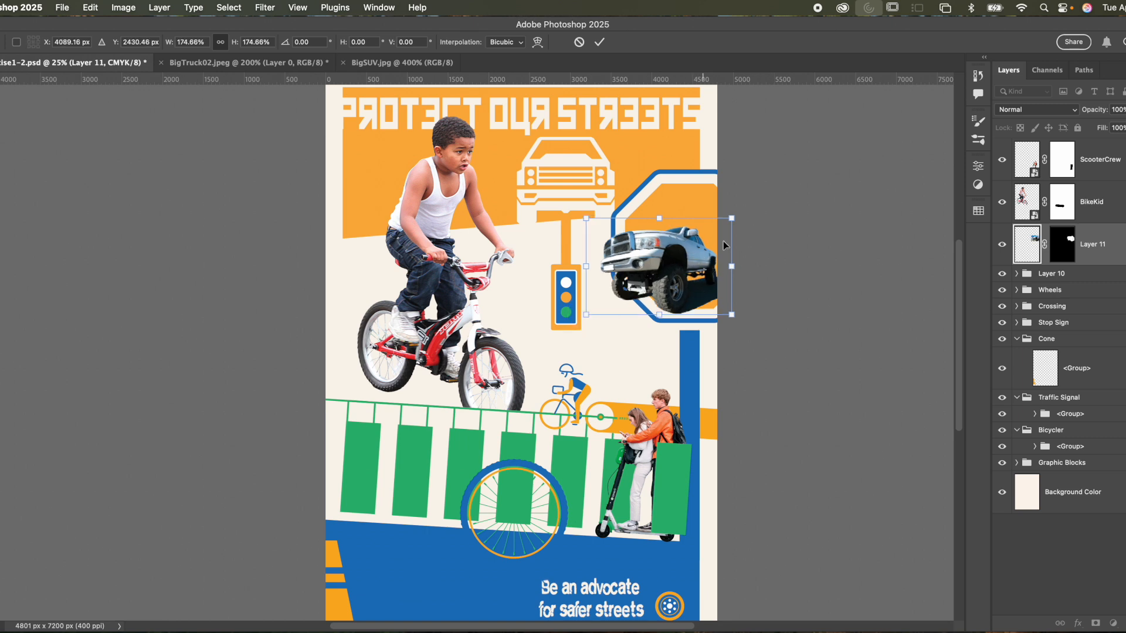
pyautogui.moveTo(732, 219); pyautogui.dragTo(736, 216)
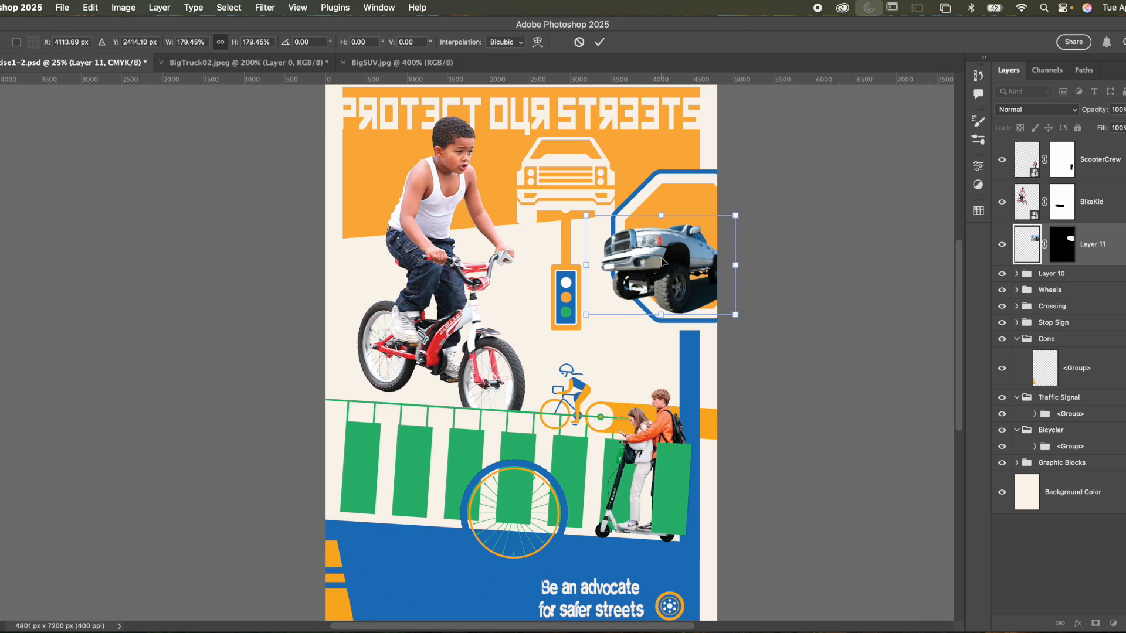
pyautogui.press('Return')
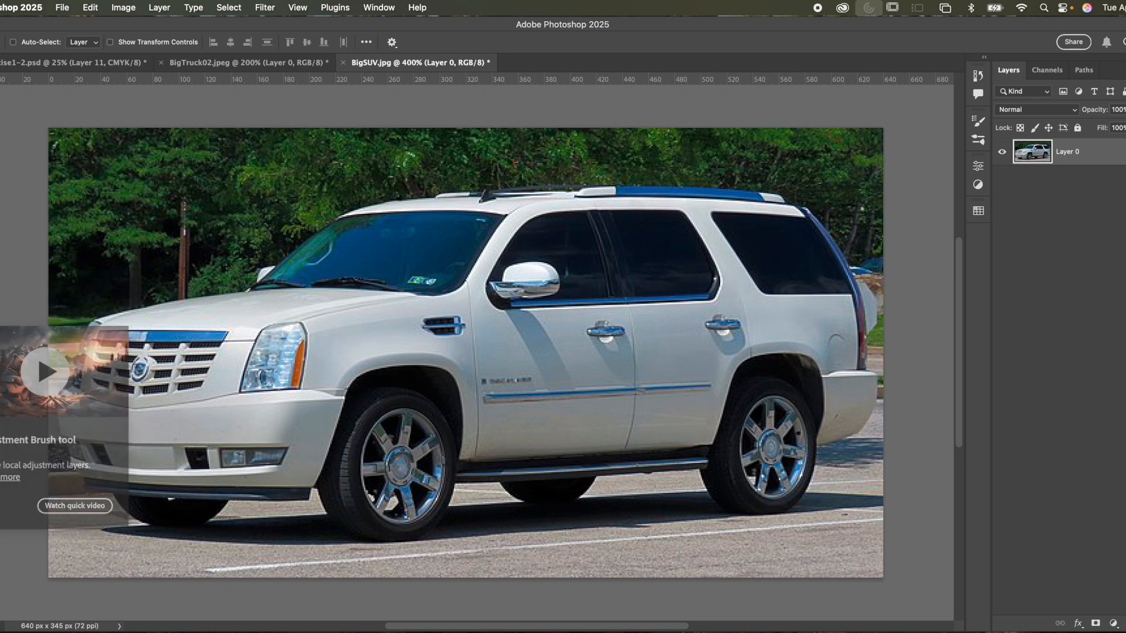
# Step: Start a Pen tool outline in Path mode on the SUV, down the windshield's front edge and around the far side mirror
pyautogui.click(1, 350)
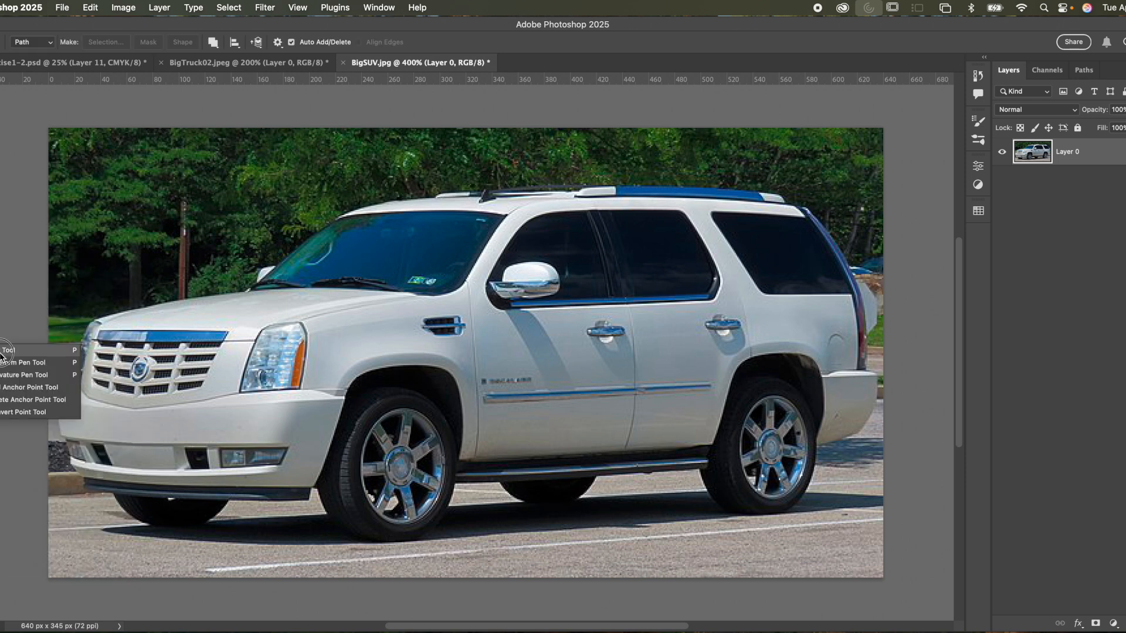
pyautogui.click(2, 352)
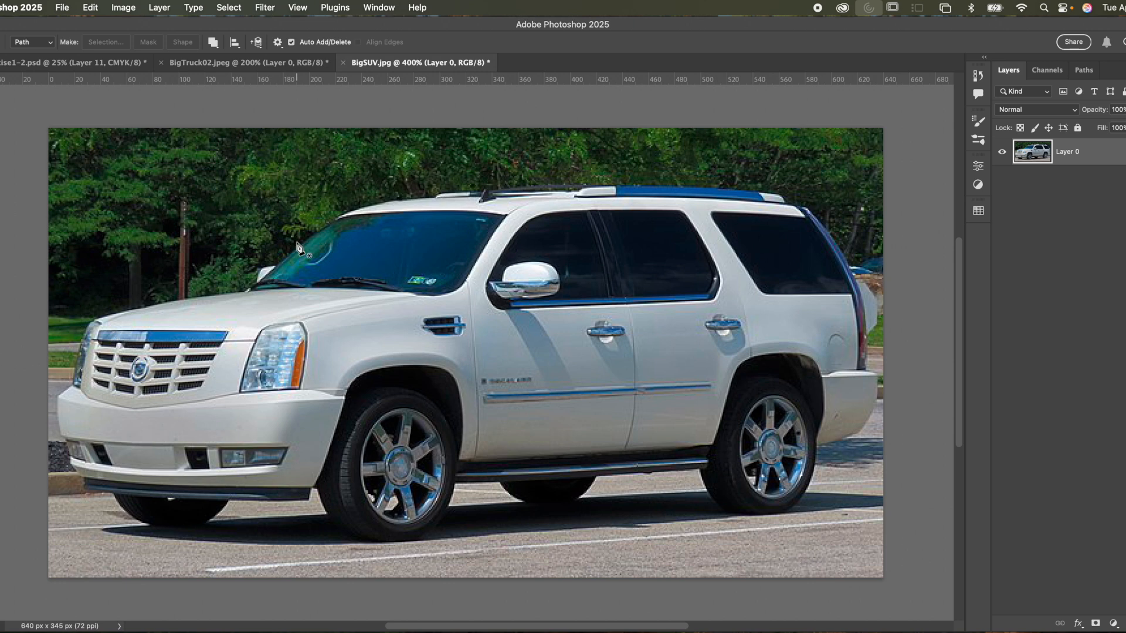
pyautogui.click(26, 42)
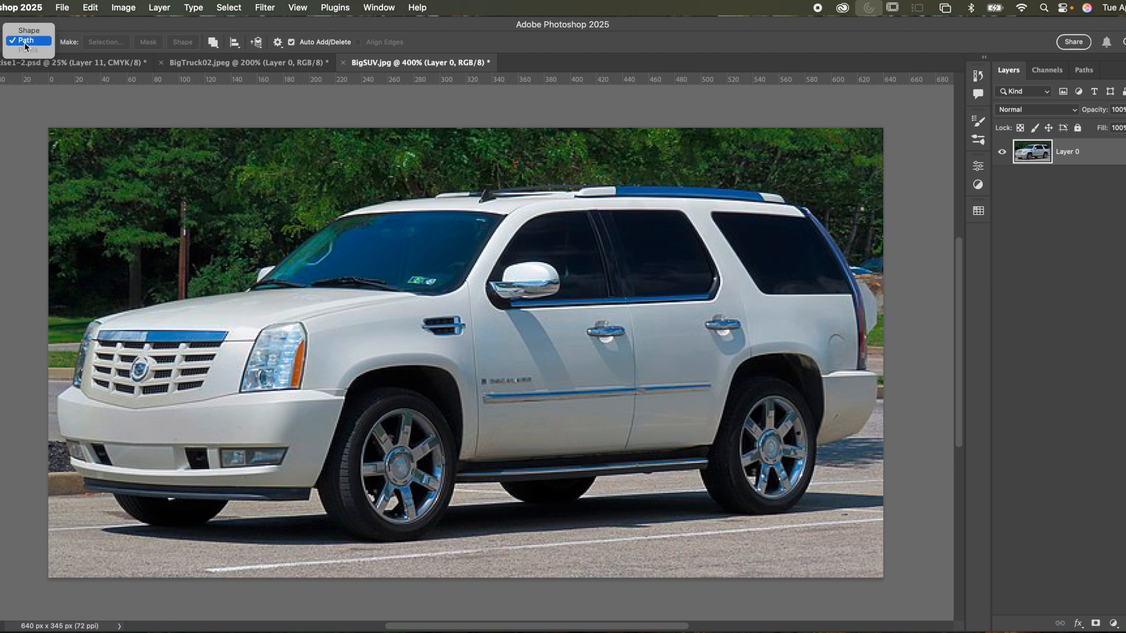
pyautogui.click(27, 40)
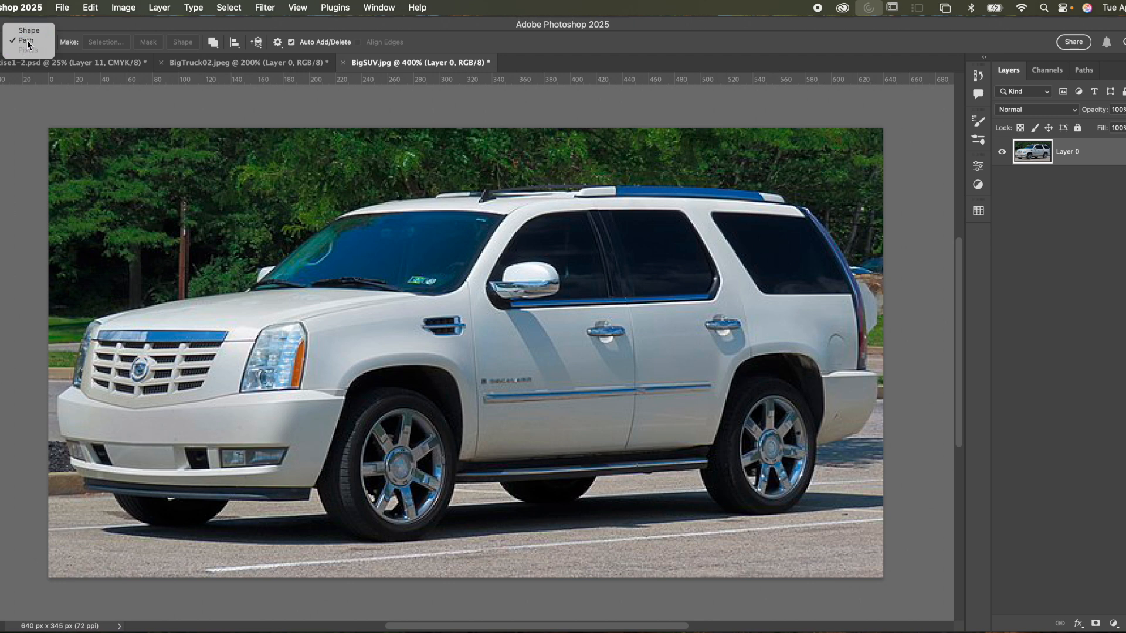
pyautogui.click(319, 232)
pyautogui.click(279, 269)
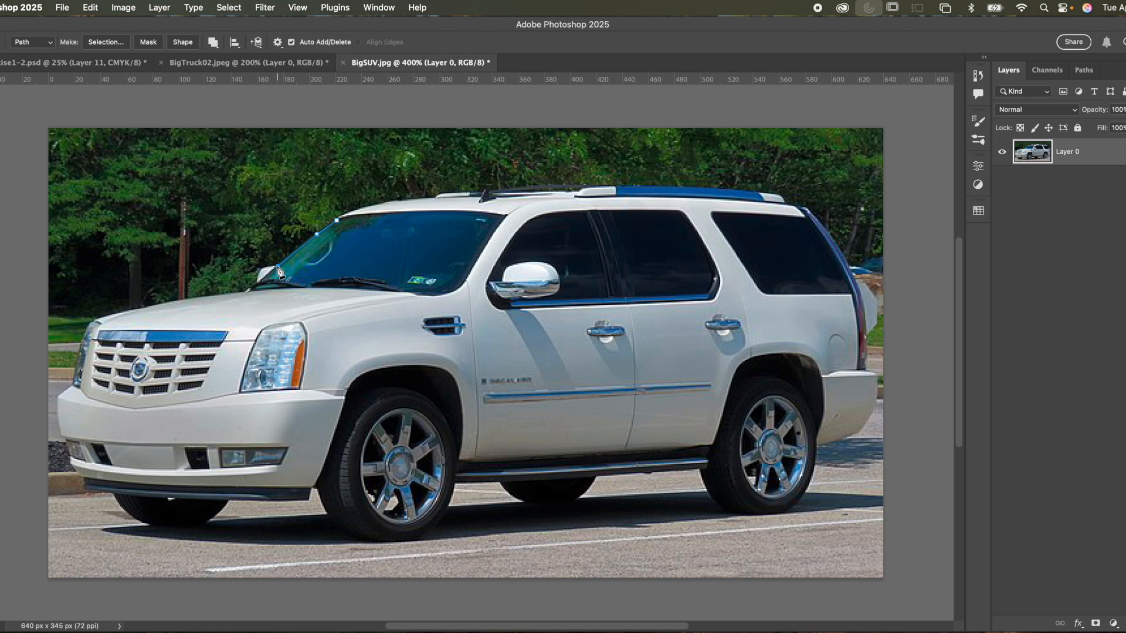
pyautogui.click(271, 266)
pyautogui.click(258, 278)
# Step: Continue the SUV path along the hood and past the far headlight to the front bumper's outer edge
pyautogui.moveTo(101, 319); pyautogui.dragTo(89, 326)
pyautogui.moveTo(83, 339); pyautogui.dragTo(81, 347)
pyautogui.click(59, 399)
pyautogui.moveTo(58, 423); pyautogui.dragTo(59, 430)
# Step: Trace the front bumper's lower corner and follow the spoiler's bottom edge to its end near the front tire
pyautogui.press('super+equal')
pyautogui.press('super+equal')
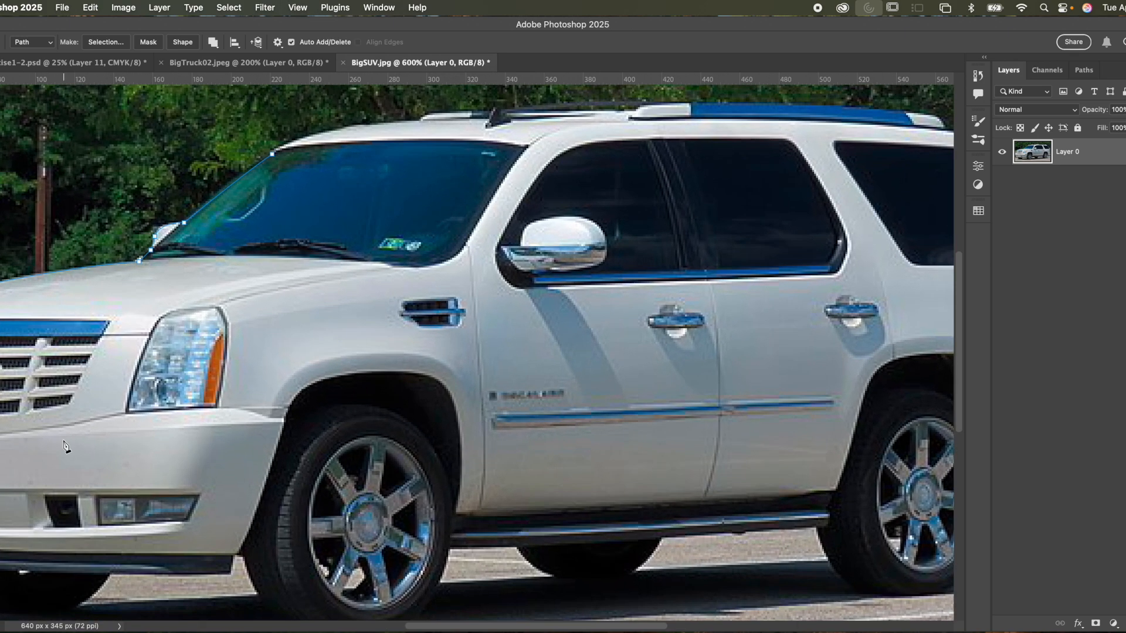
pyautogui.hscroll(-10, 64, 447)
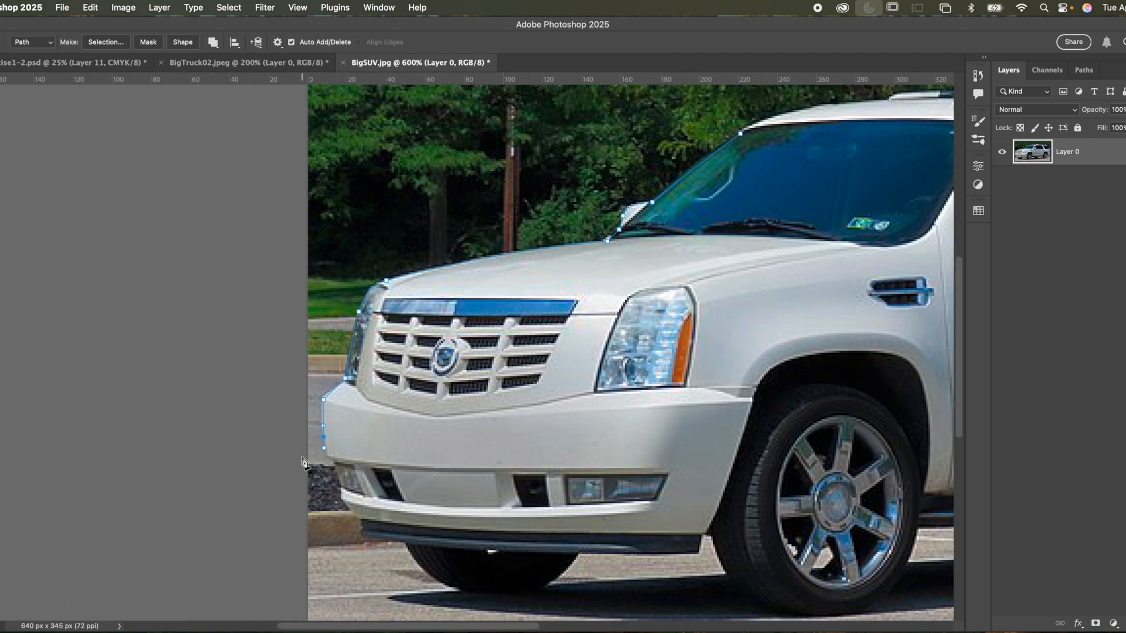
pyautogui.click(334, 466)
pyautogui.click(343, 487)
pyautogui.click(343, 503)
pyautogui.click(361, 528)
pyautogui.click(362, 526)
pyautogui.click(370, 541)
pyautogui.moveTo(375, 539); pyautogui.dragTo(376, 537)
pyautogui.moveTo(638, 553)
pyautogui.mouseDown()
pyautogui.moveTo(673, 558)
pyautogui.moveTo(627, 556)
pyautogui.mouseUp()
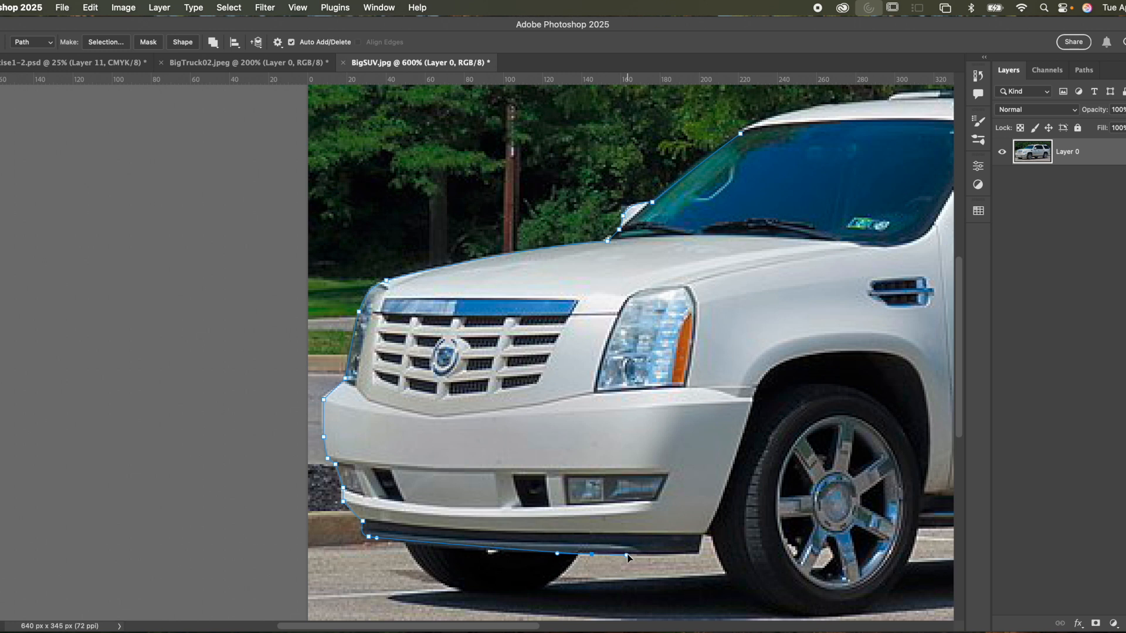
pyautogui.click(700, 554)
# Step: Continue the path under the running board and across the wheels, up the rear and over the roof, closing it at the windshield's top
pyautogui.hscroll(10, 701, 543)
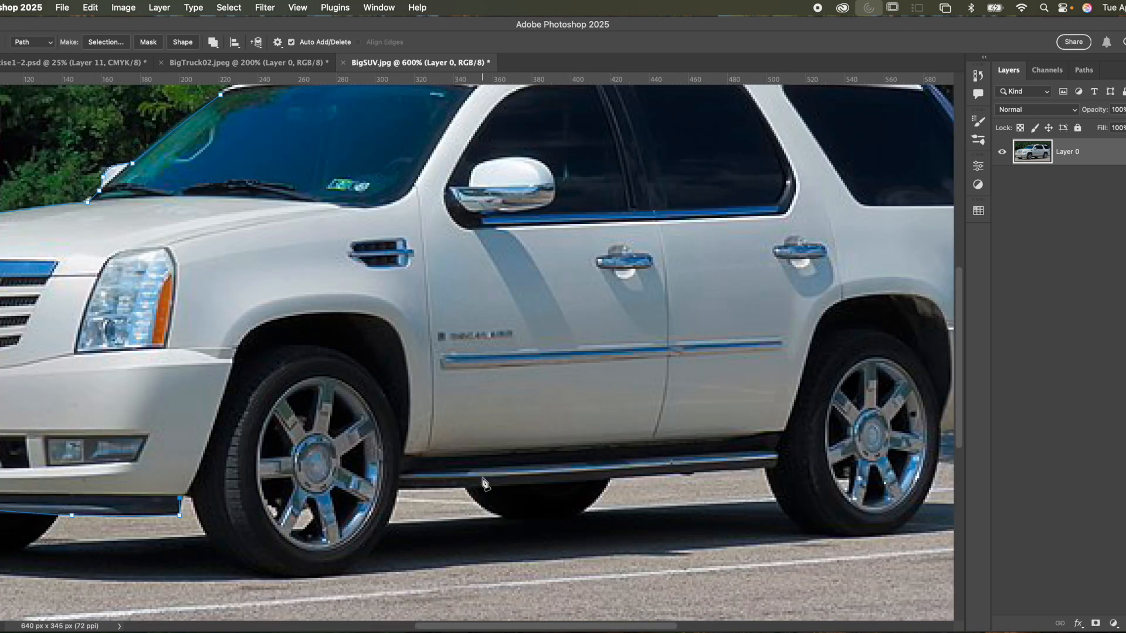
pyautogui.moveTo(526, 485); pyautogui.dragTo(657, 478)
pyautogui.moveTo(768, 480); pyautogui.dragTo(534, 490)
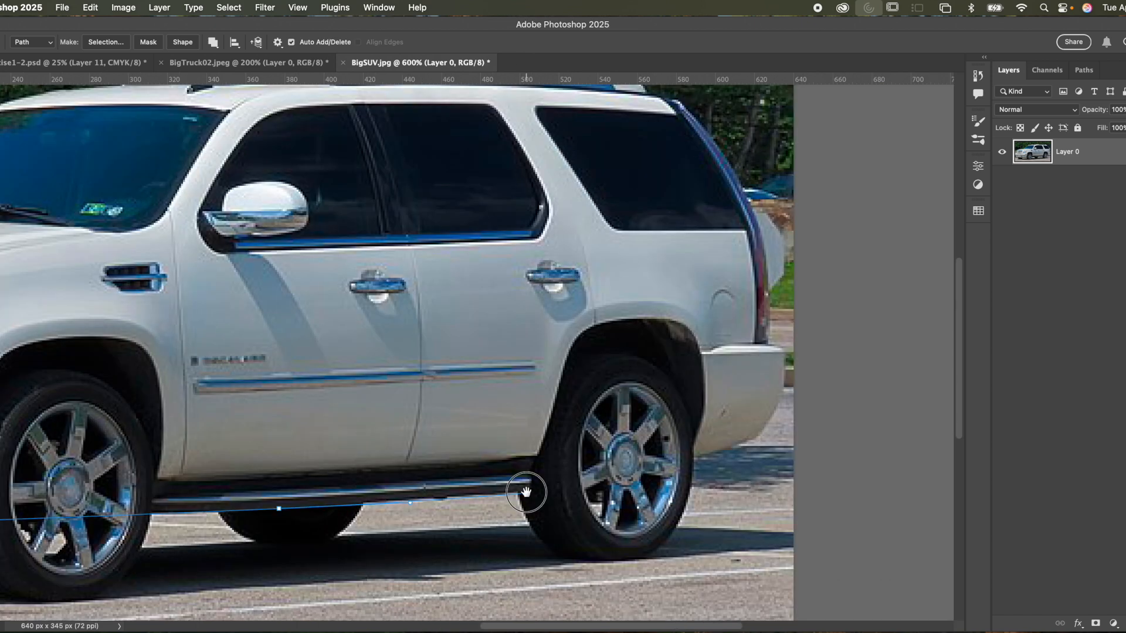
pyautogui.click(692, 458)
pyautogui.moveTo(697, 462); pyautogui.dragTo(453, 518)
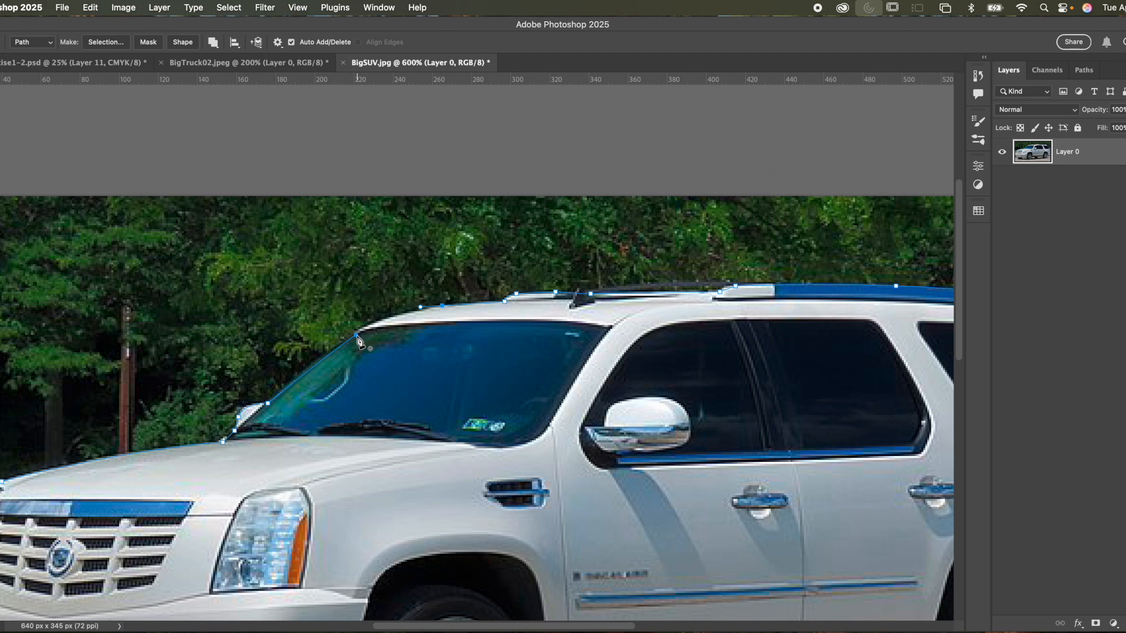
pyautogui.moveTo(358, 340); pyautogui.dragTo(335, 350)
# Step: Save the SUV's work path under the name SUV
pyautogui.scroll(-1, 511, 373)
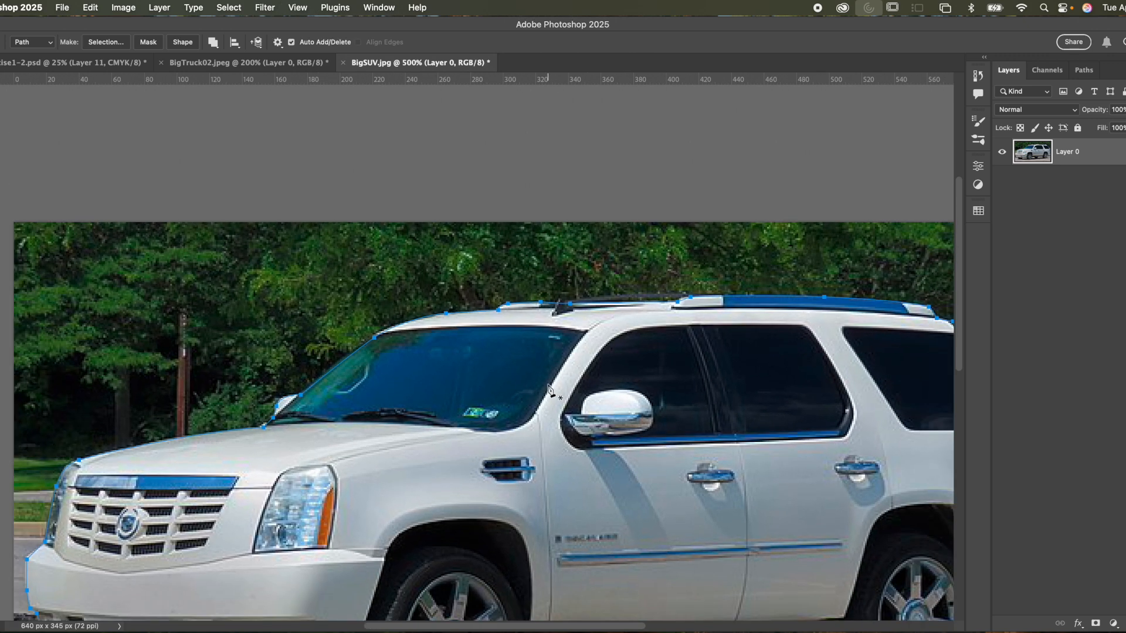
pyautogui.scroll(-3, 549, 390)
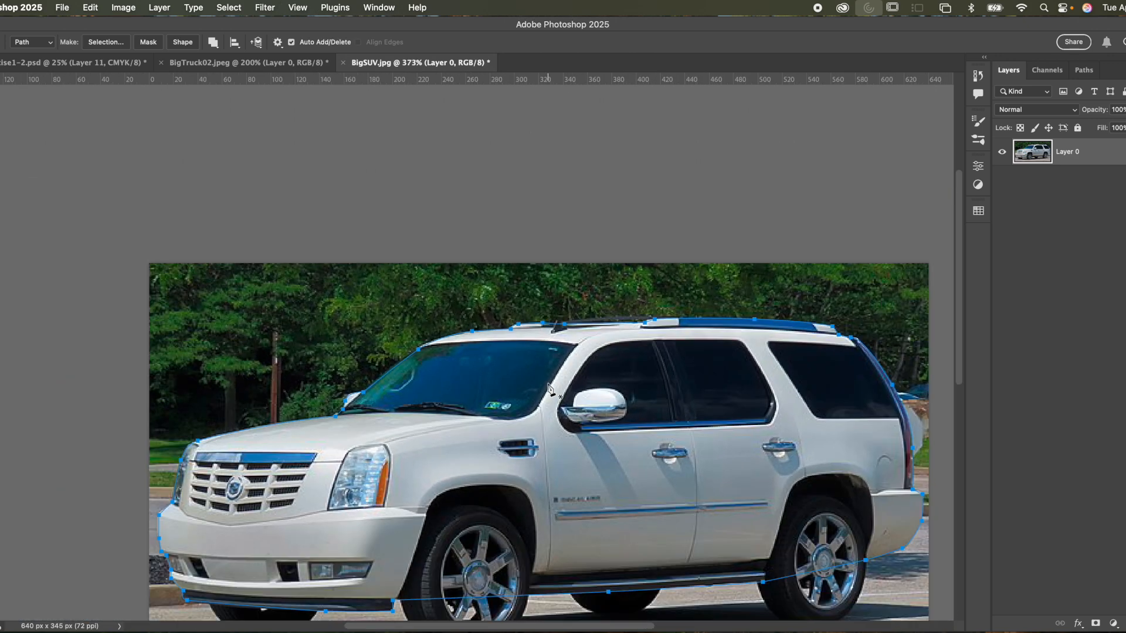
pyautogui.press('space')
pyautogui.moveTo(861, 411); pyautogui.dragTo(811, 314)
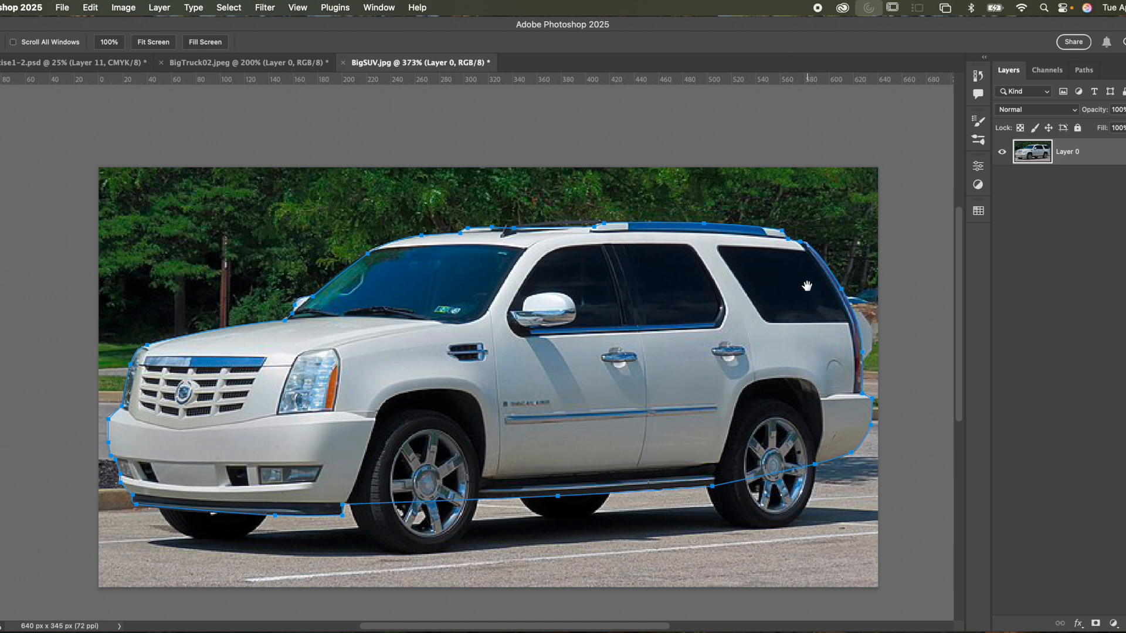
pyautogui.click(1085, 71)
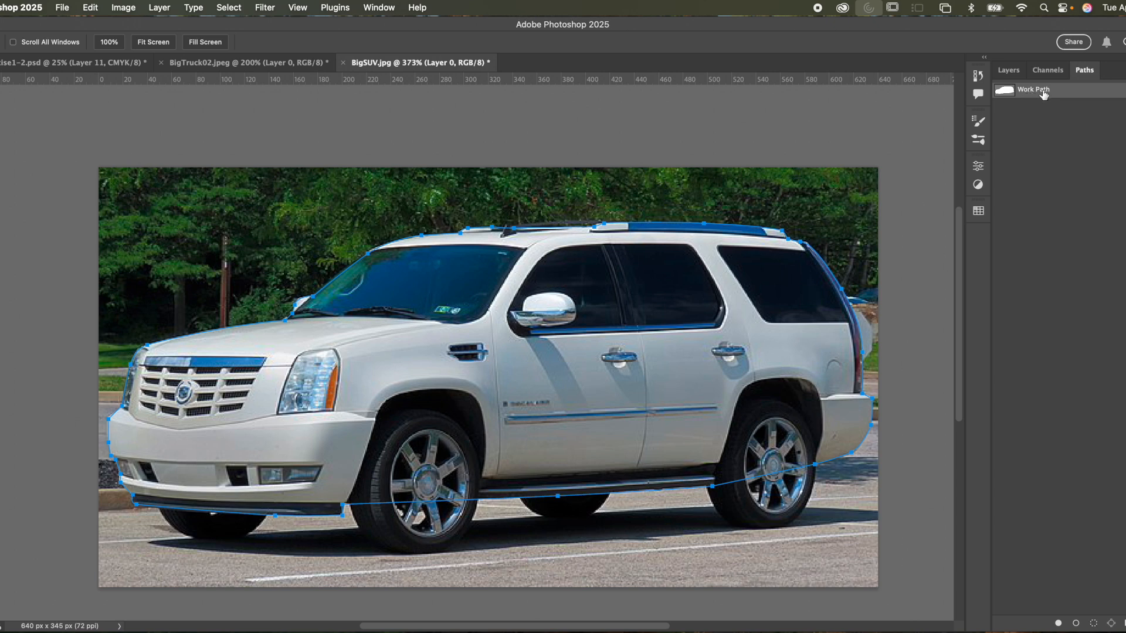
pyautogui.doubleClick(1043, 94)
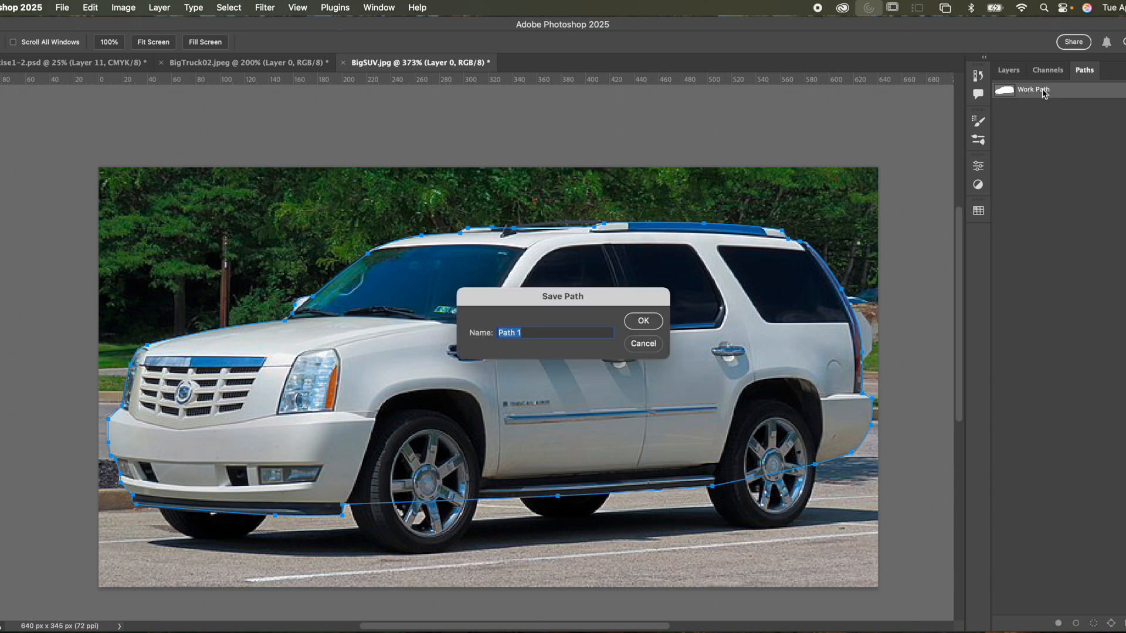
pyautogui.write('SUV')
pyautogui.click(644, 322)
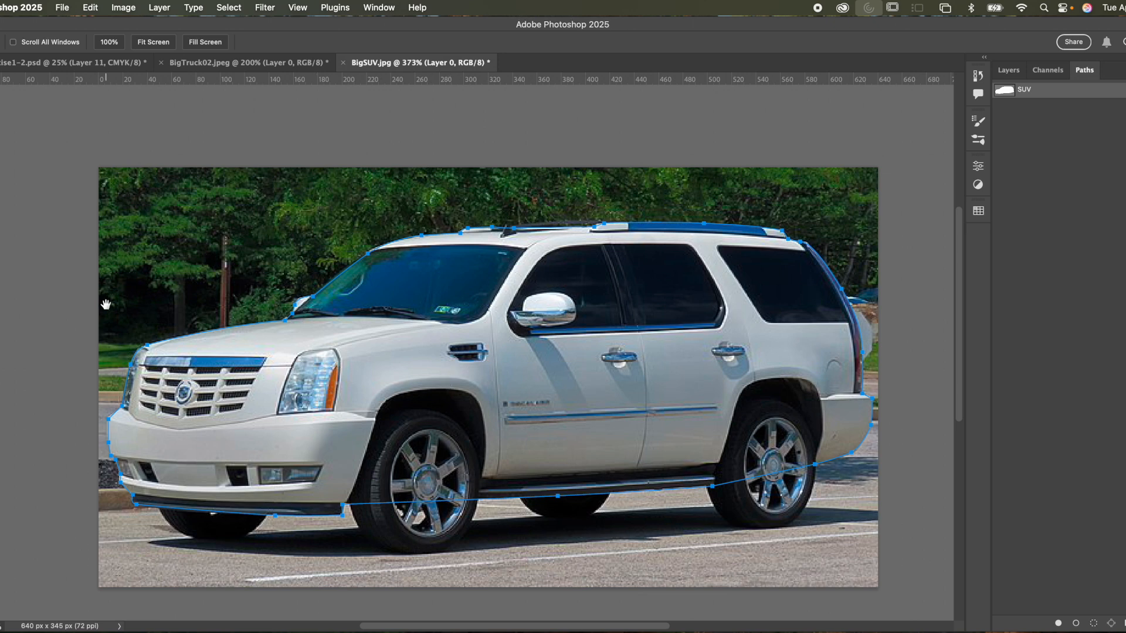
# Step: Use Direct Selection on individual anchor points along the front bumper's lower edge, and select the whole SUV path with Path Selection
pyautogui.click(1, 385)
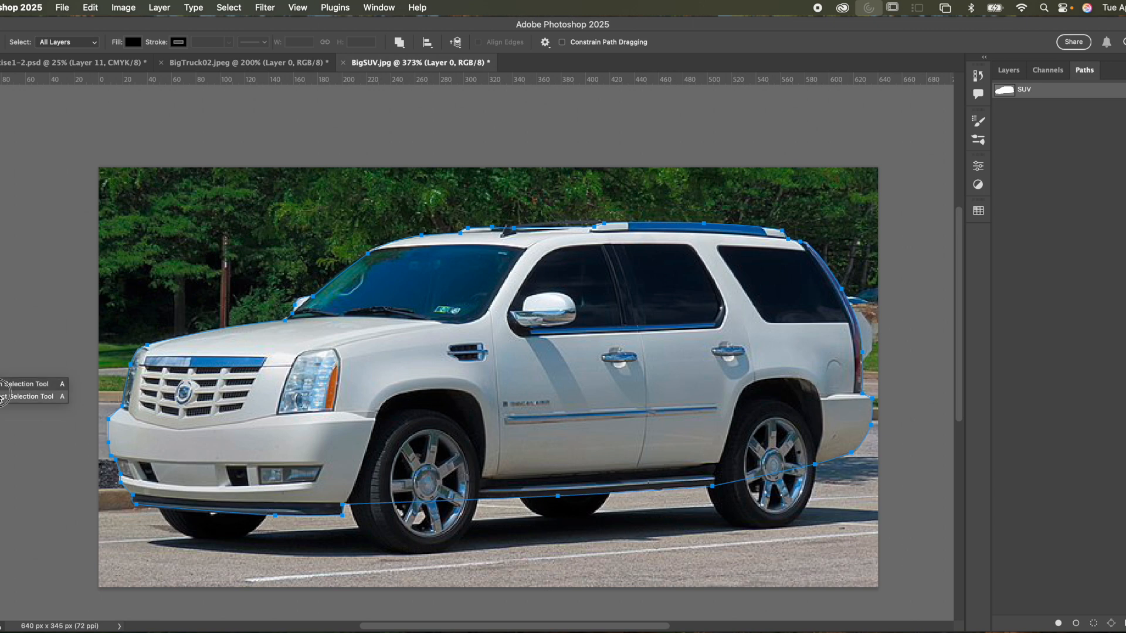
pyautogui.click(2, 396)
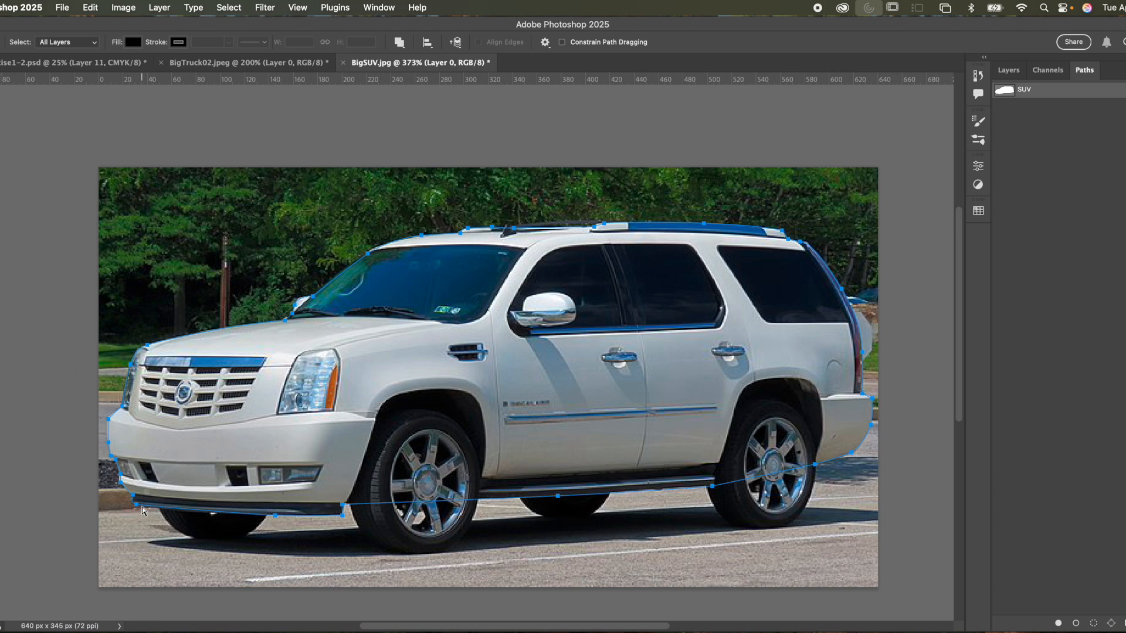
pyautogui.click(136, 505)
pyautogui.click(158, 510)
pyautogui.click(344, 505)
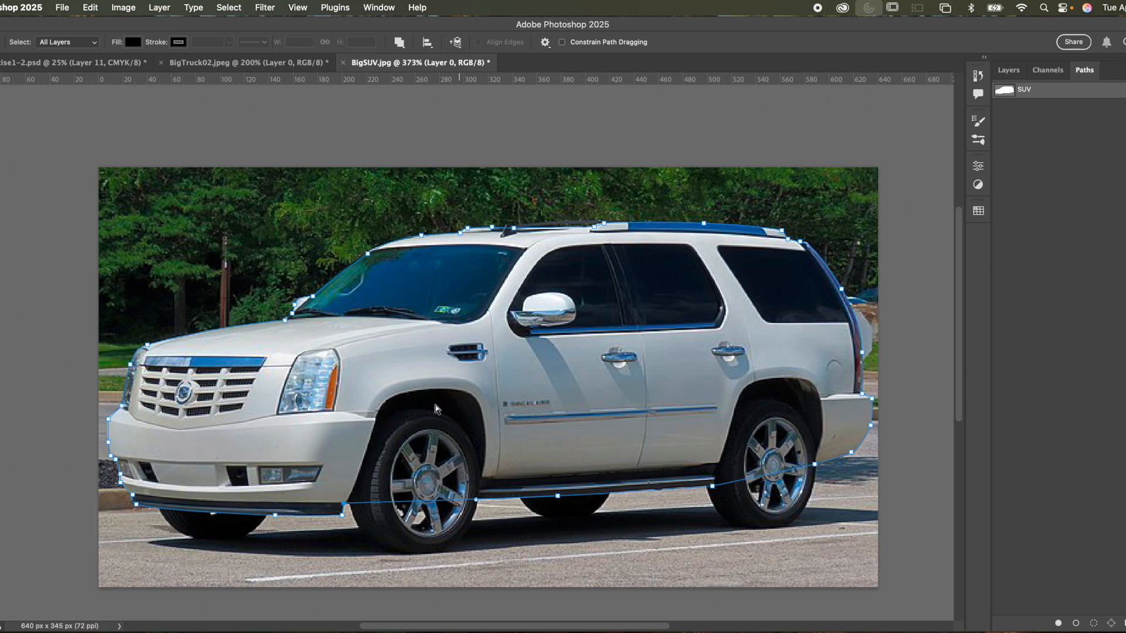
pyautogui.click(1, 388)
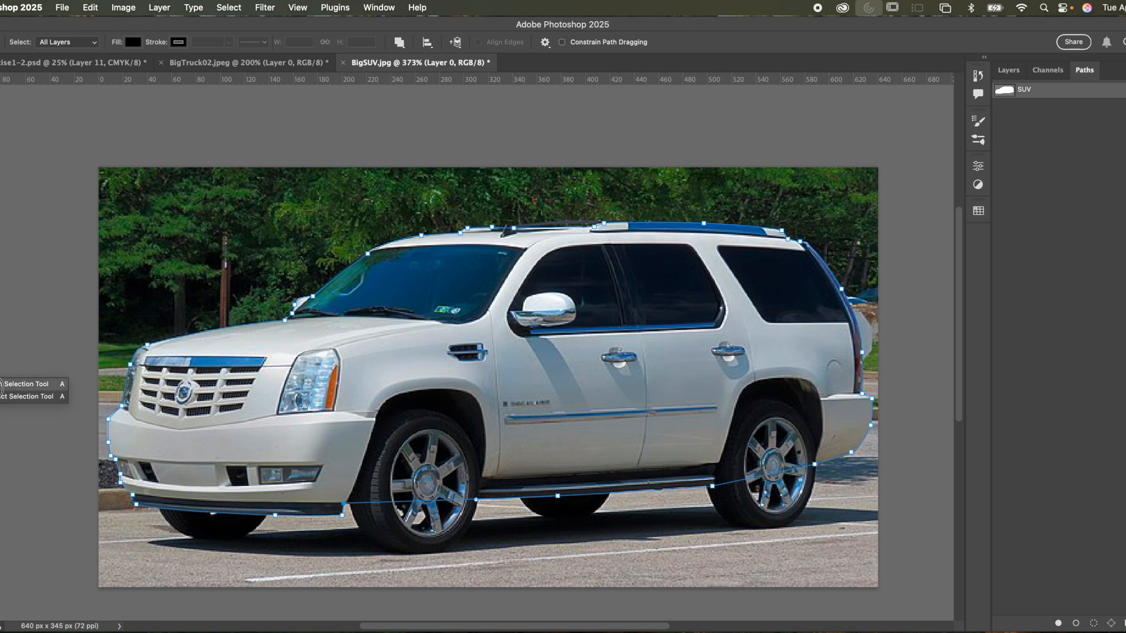
pyautogui.click(24, 384)
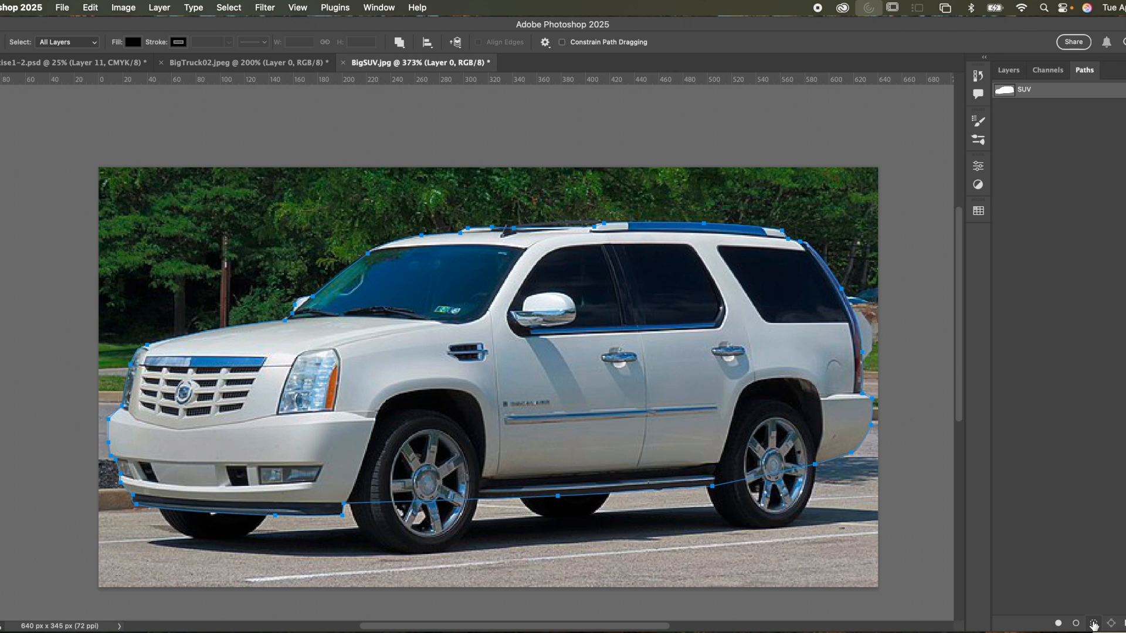
# Step: Make a new anti-aliased selection from the SUV path with a feather radius of 0 pixels
pyautogui.rightClick(1061, 91)
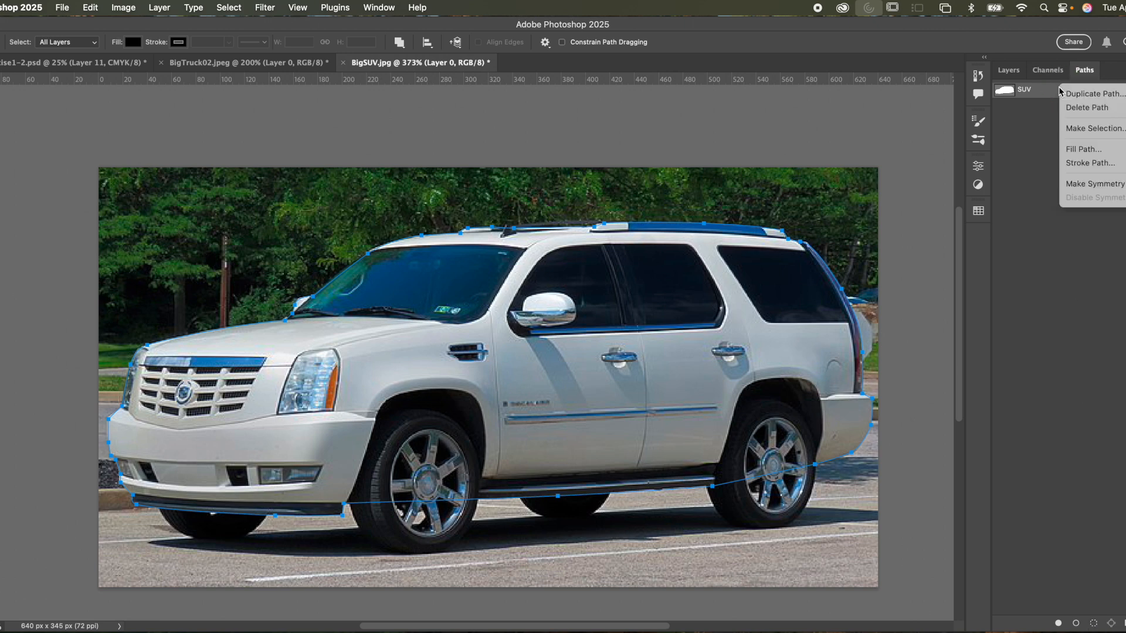
pyautogui.click(1082, 128)
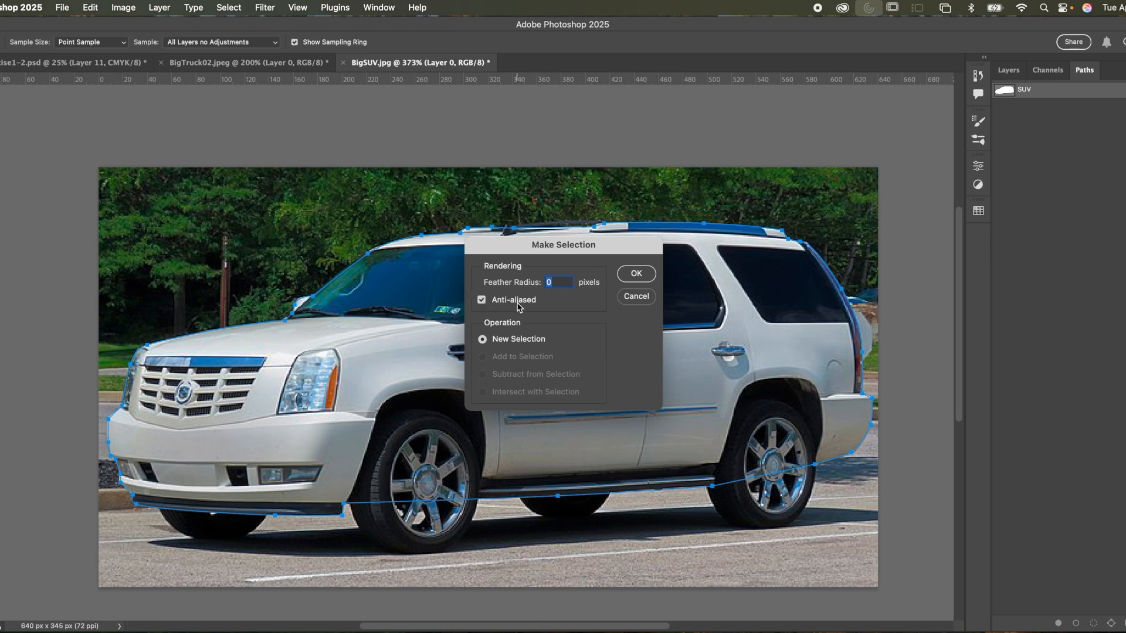
pyautogui.click(635, 275)
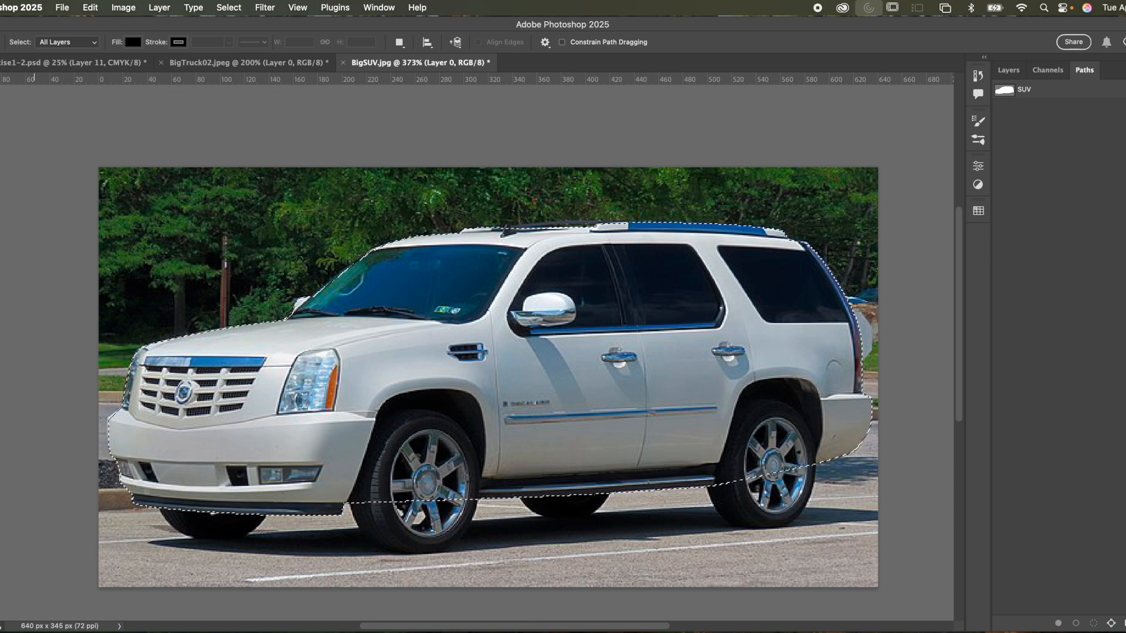
# Step: Add elliptical marquee selections around the front, rear and far-side wheels to the SUV selection
pyautogui.press('m')
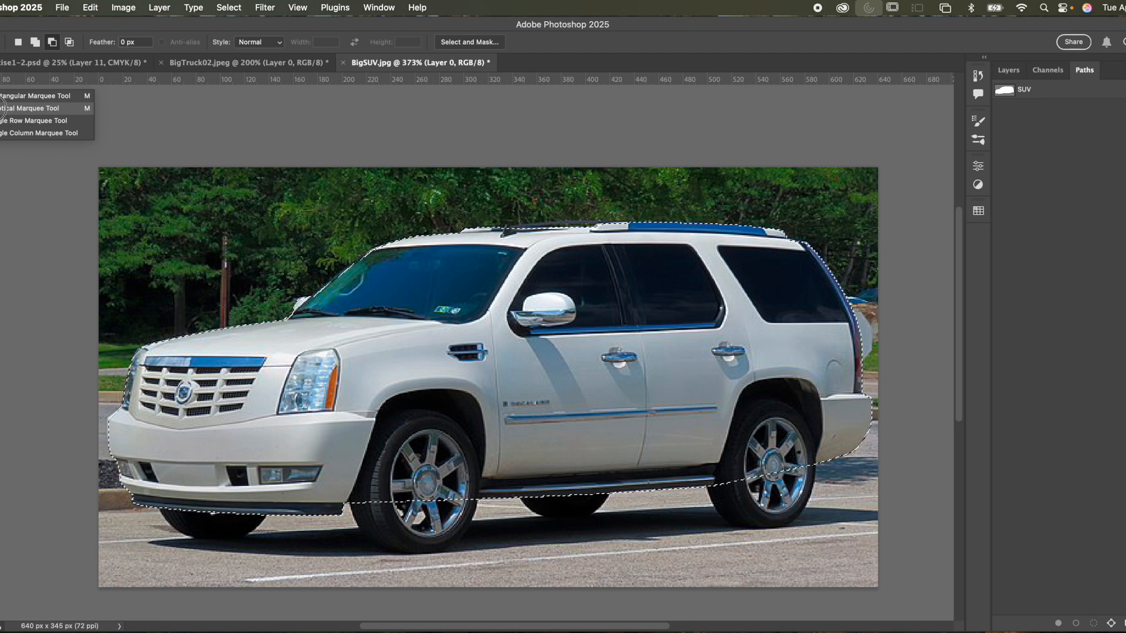
pyautogui.click(22, 111)
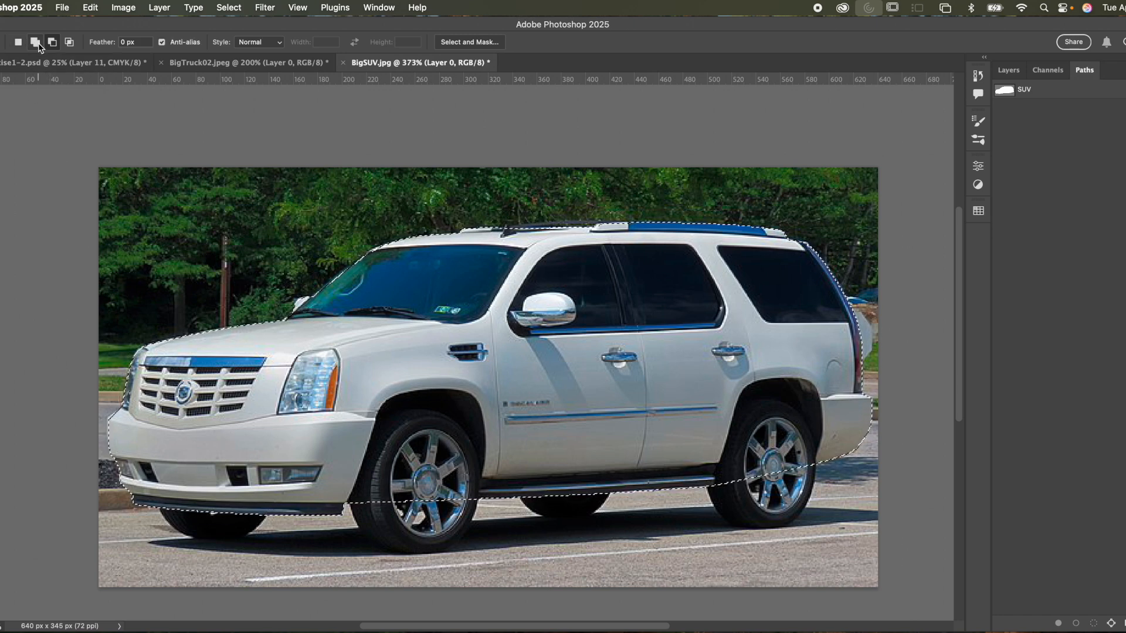
pyautogui.click(34, 43)
pyautogui.moveTo(351, 430); pyautogui.dragTo(447, 551)
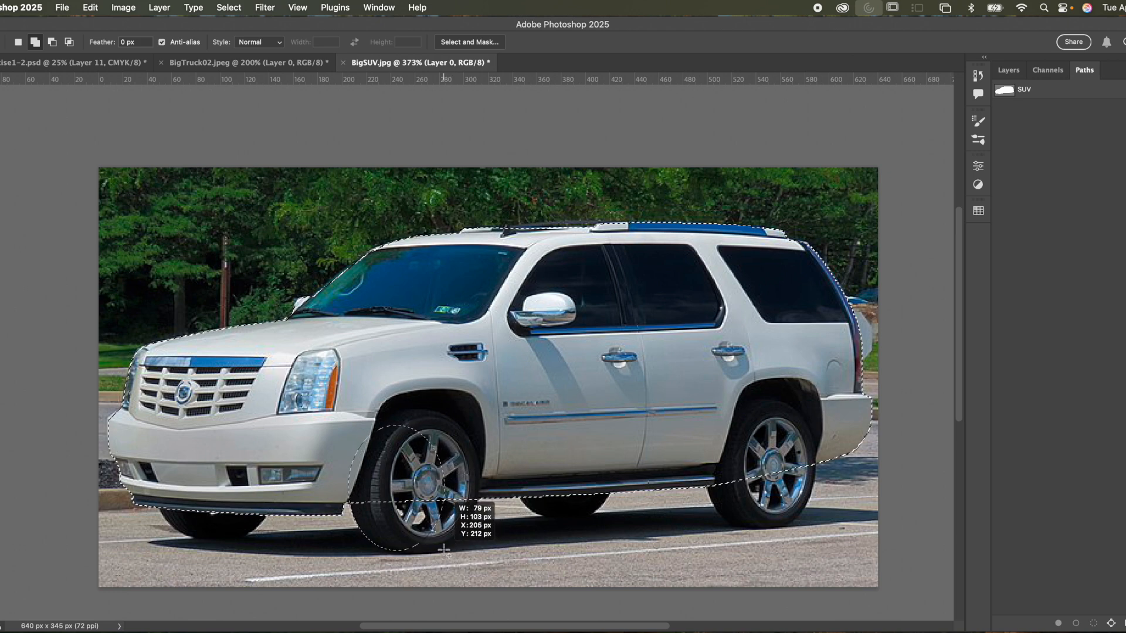
pyautogui.moveTo(443, 554); pyautogui.dragTo(444, 551)
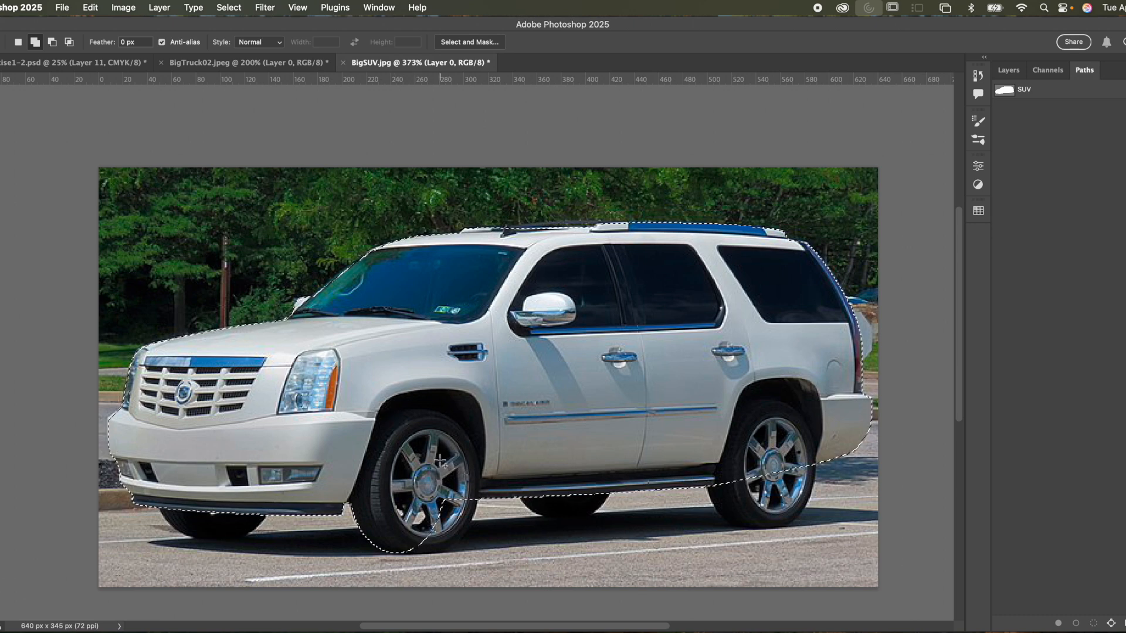
pyautogui.moveTo(377, 418); pyautogui.dragTo(478, 552)
pyautogui.press('space')
pyautogui.moveTo(709, 407); pyautogui.dragTo(816, 528)
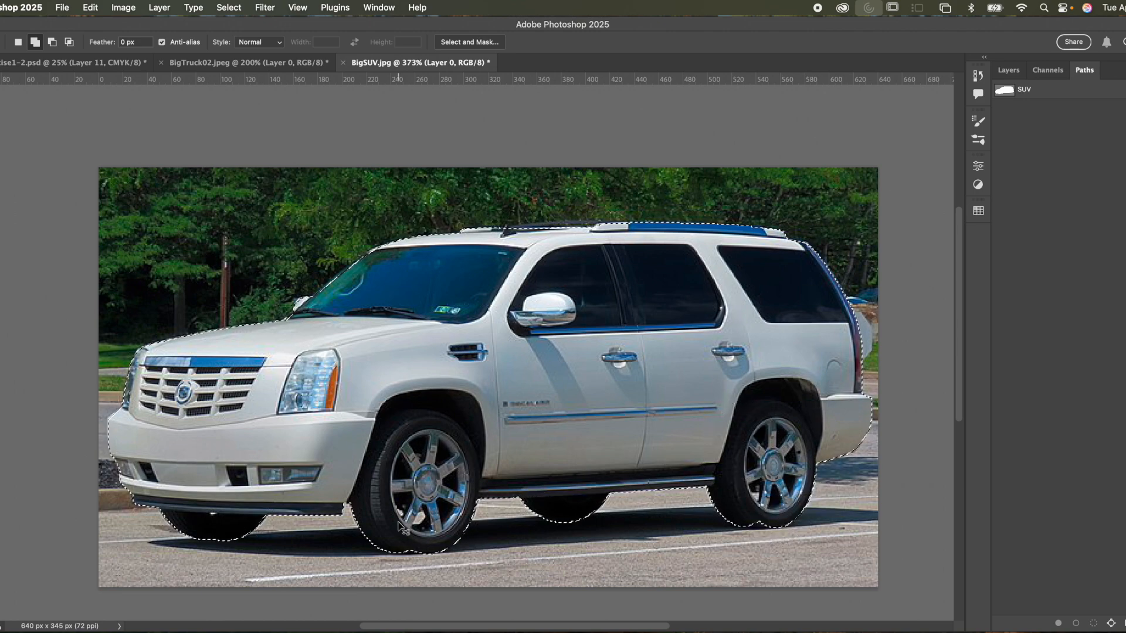
# Step: Use the Polygonal Lasso in add mode to fill the notch in the selection beneath the SUV's near front tire
pyautogui.press('super+equal')
pyautogui.press('super+equal')
pyautogui.moveTo(397, 521); pyautogui.dragTo(411, 431)
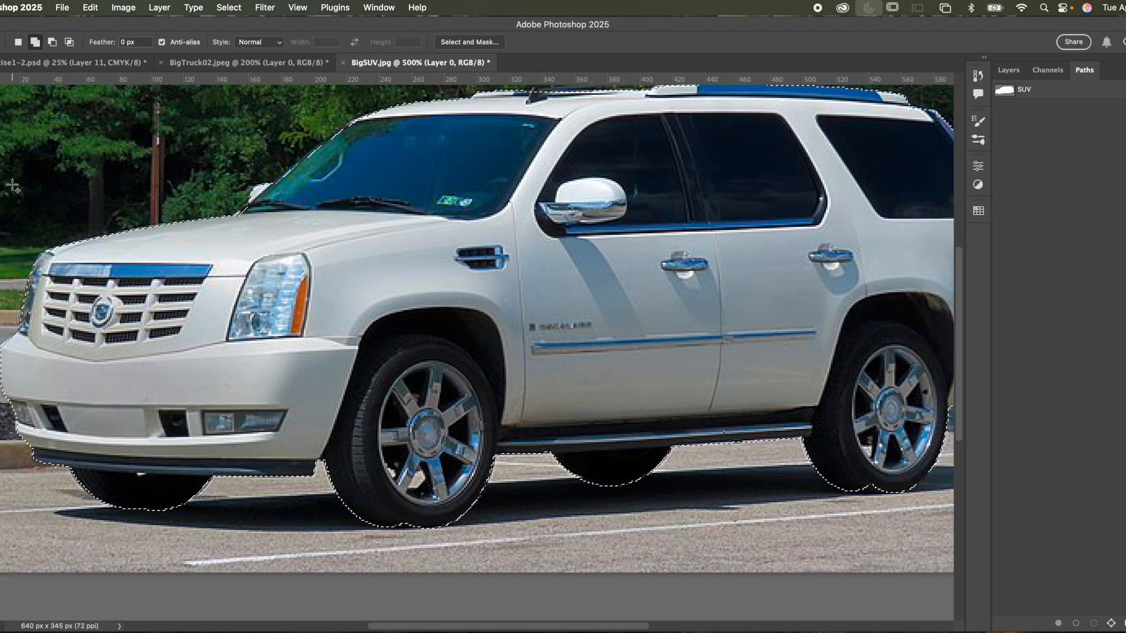
pyautogui.click(1, 95)
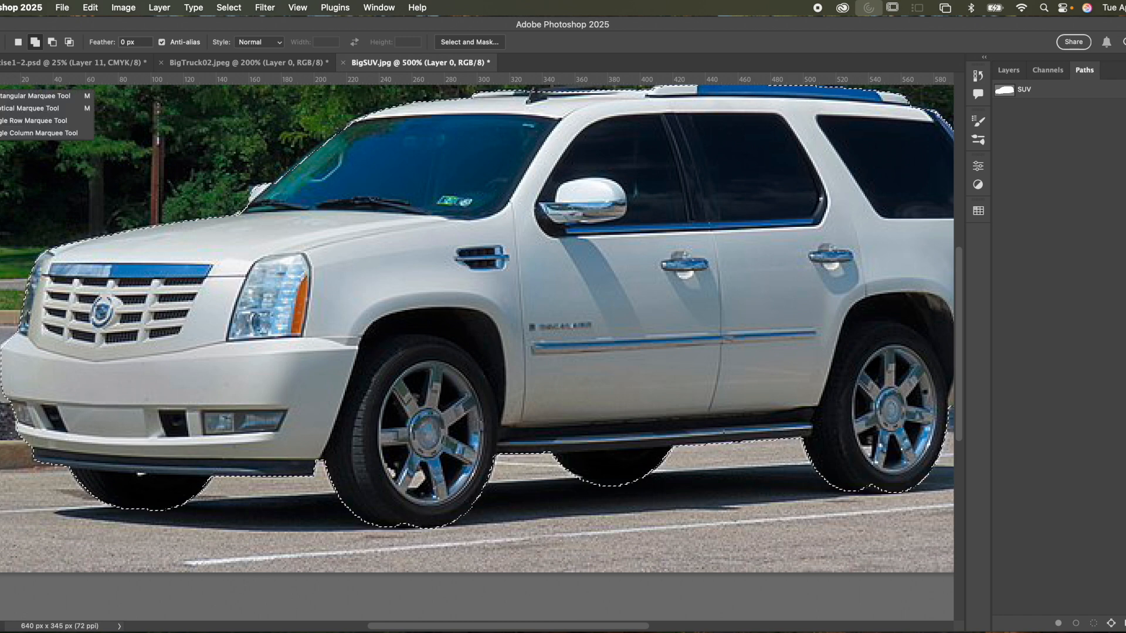
pyautogui.click(1, 115)
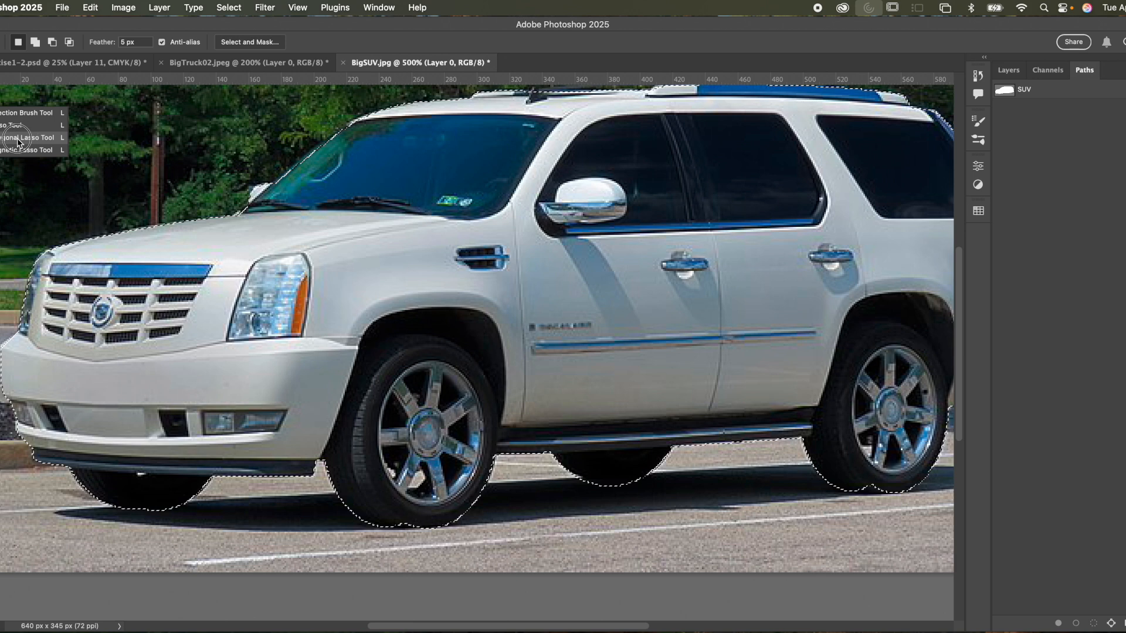
pyautogui.click(6, 141)
pyautogui.click(34, 42)
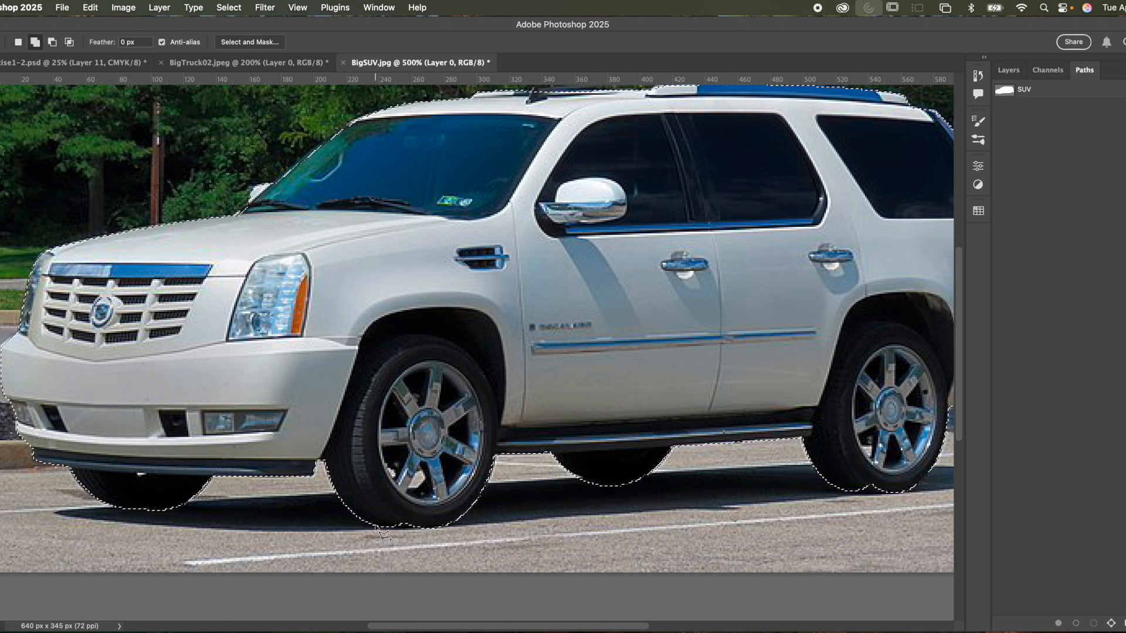
pyautogui.click(430, 528)
pyautogui.click(437, 516)
pyautogui.click(395, 495)
pyautogui.click(377, 522)
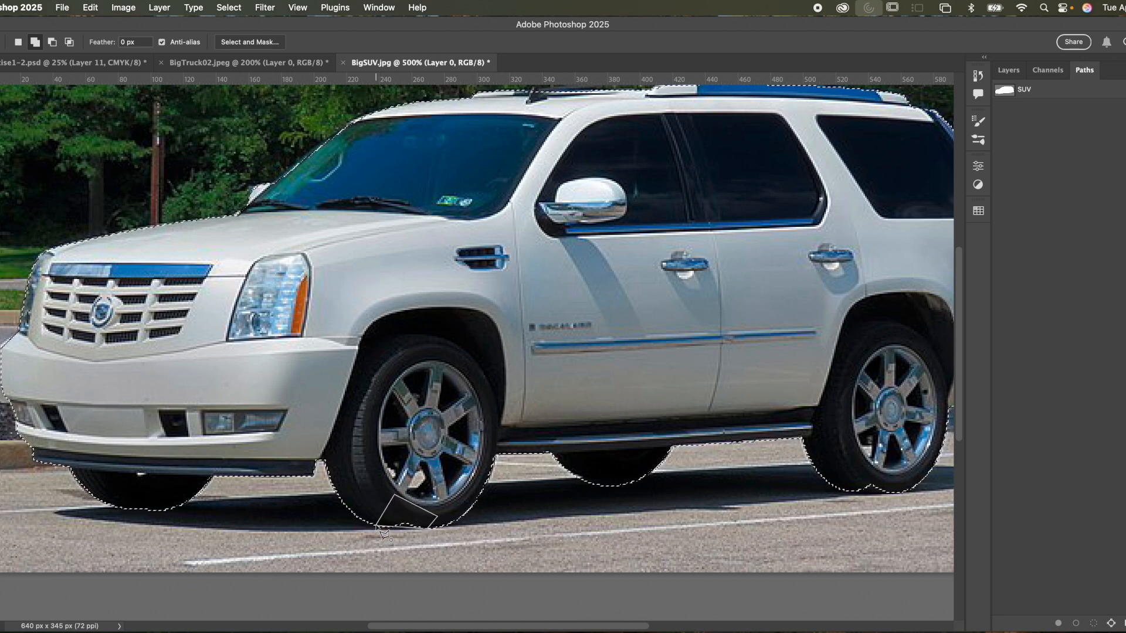
pyautogui.doubleClick(379, 521)
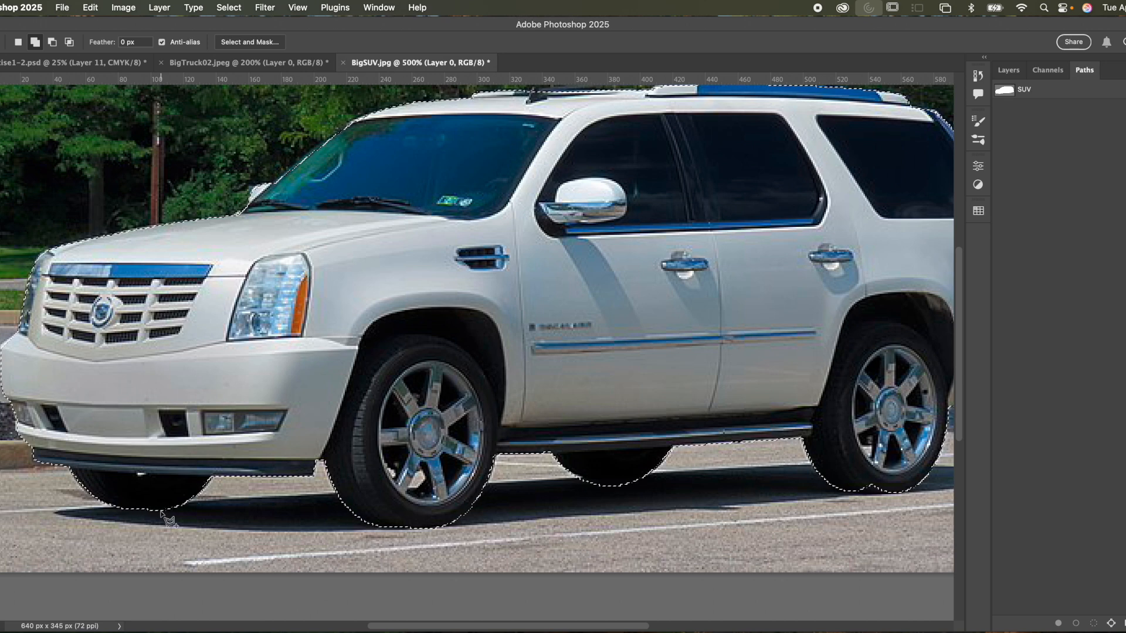
# Step: Add a polygonal lasso patch that closes the selection gap beneath the near rear tire
pyautogui.moveTo(537, 512); pyautogui.dragTo(369, 506)
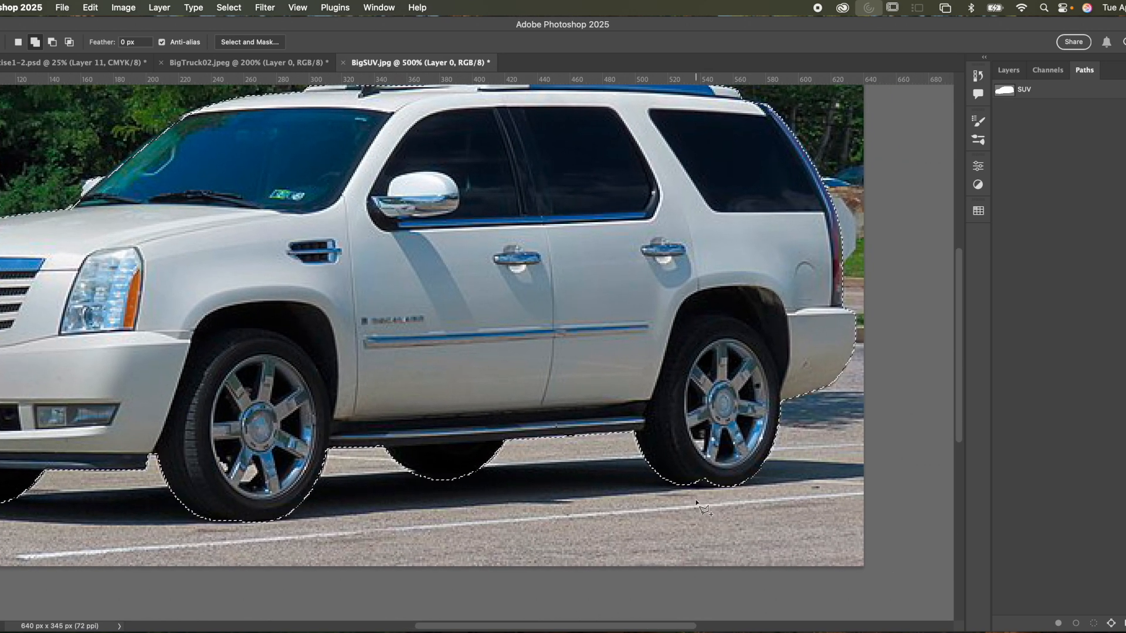
pyautogui.click(731, 489)
pyautogui.doubleClick(702, 457)
pyautogui.moveTo(698, 453); pyautogui.dragTo(751, 479)
pyautogui.press('super+minus')
pyautogui.press('super+minus')
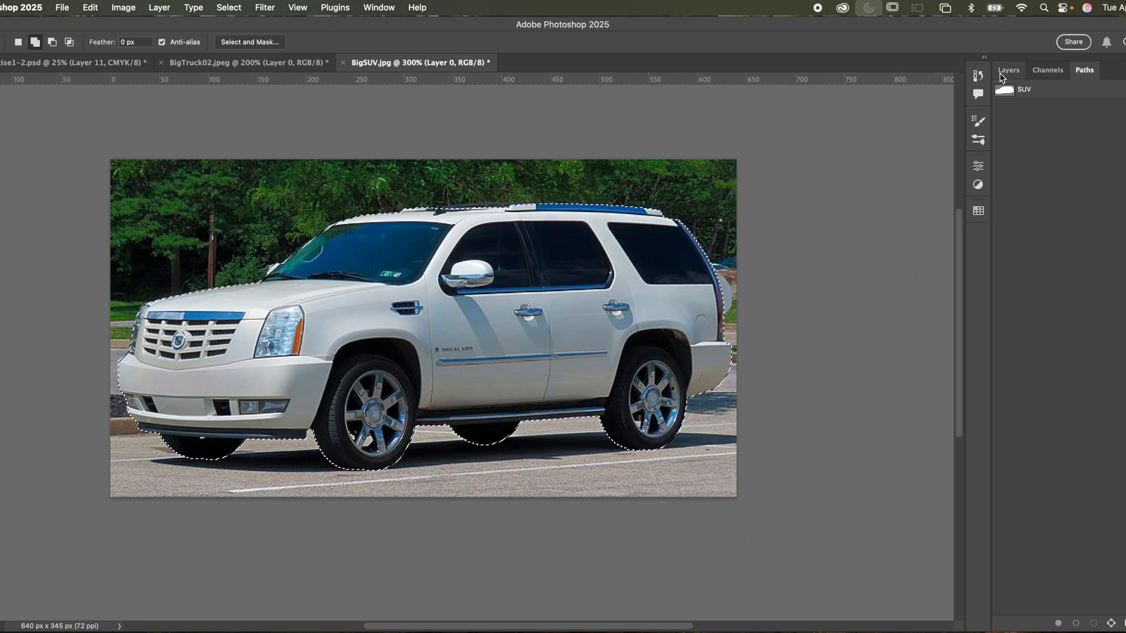
# Step: Add a layer mask to Layer 0 from the SUV selection to hide the parking-lot background
pyautogui.click(1001, 74)
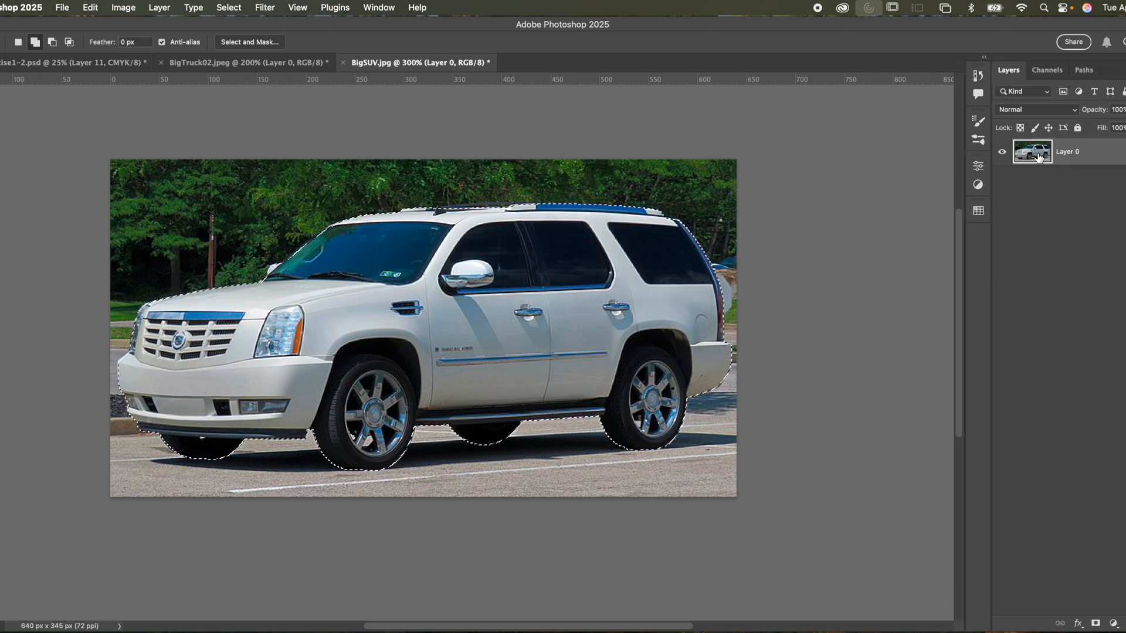
pyautogui.click(1095, 623)
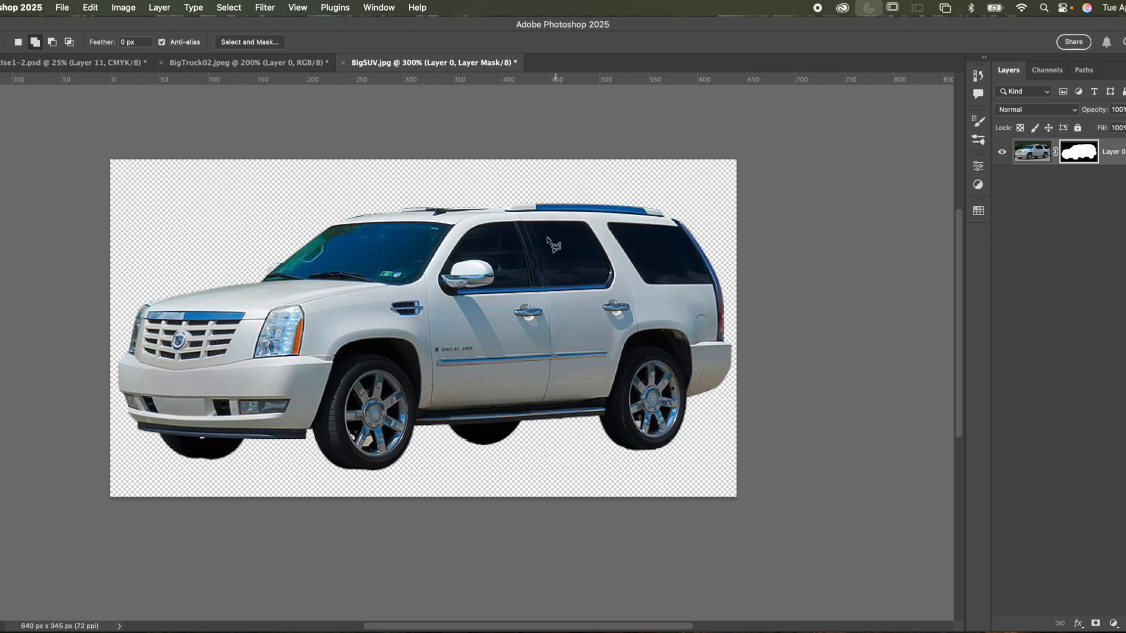
pyautogui.press('b')
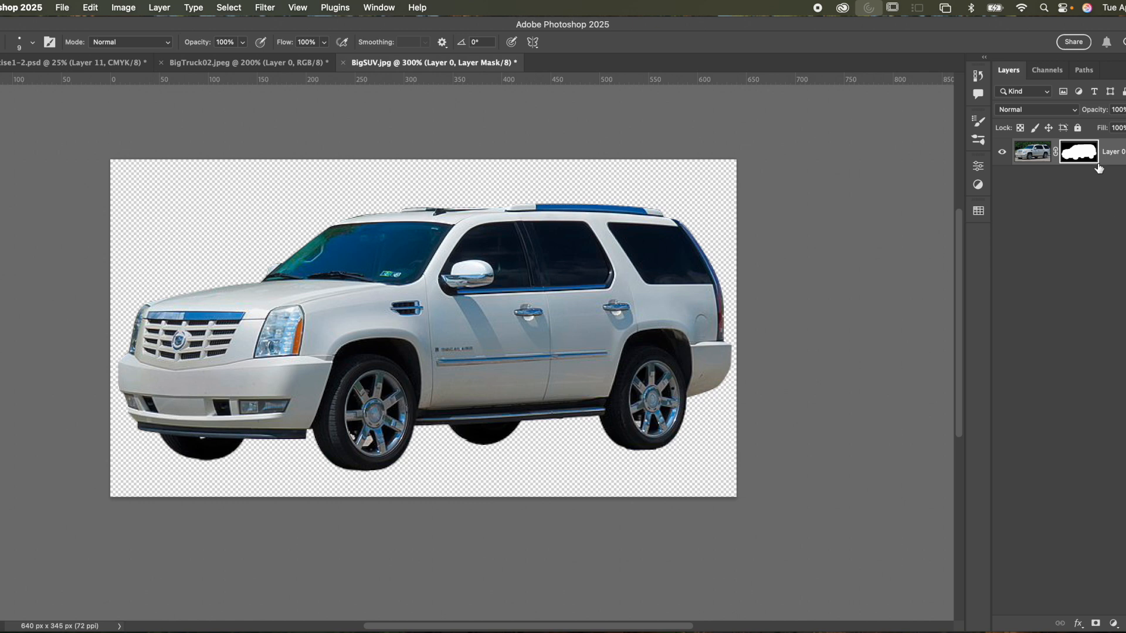
pyautogui.press('v')
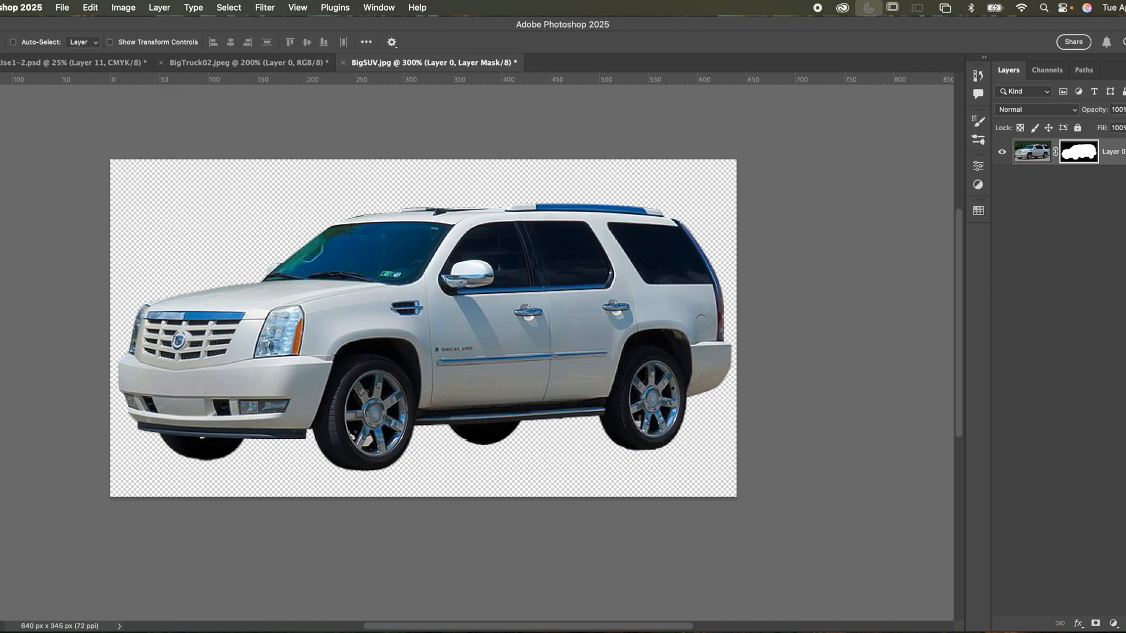
# Step: Duplicate the masked SUV layer into the poster document above the truck layer
pyautogui.click(1038, 155)
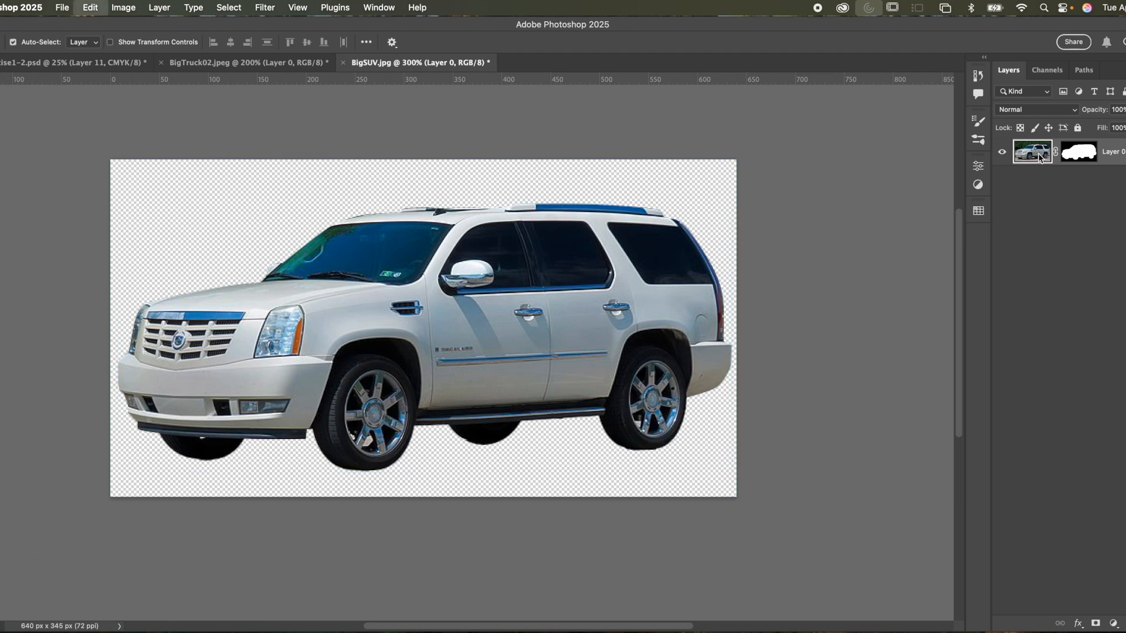
pyautogui.click(41, 70)
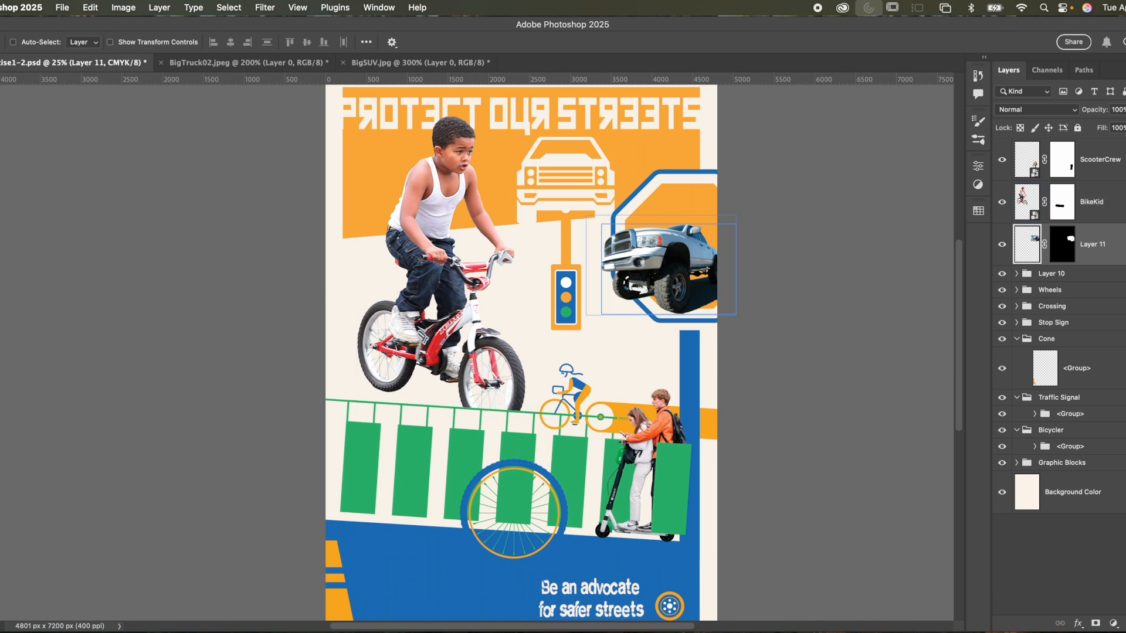
pyautogui.hotkey('ctrl', 'v')
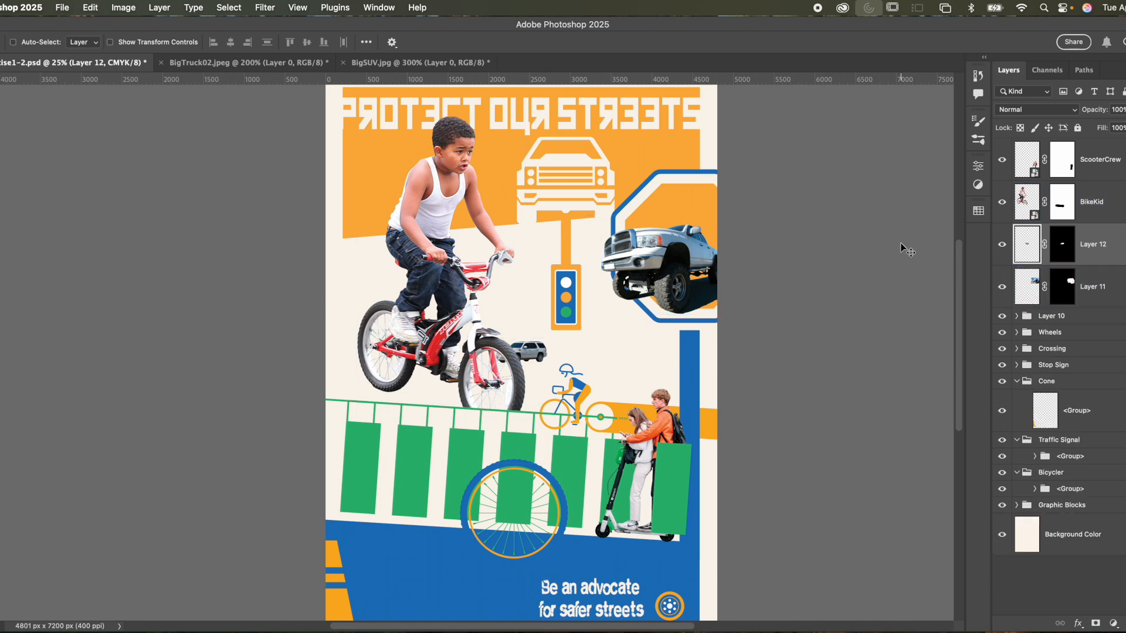
# Step: Move the SUV onto the stop sign above the truck and enlarge it with Free Transform
pyautogui.moveTo(543, 350); pyautogui.dragTo(623, 239)
pyautogui.hotkey('ctrl', 't')
pyautogui.press('Return')
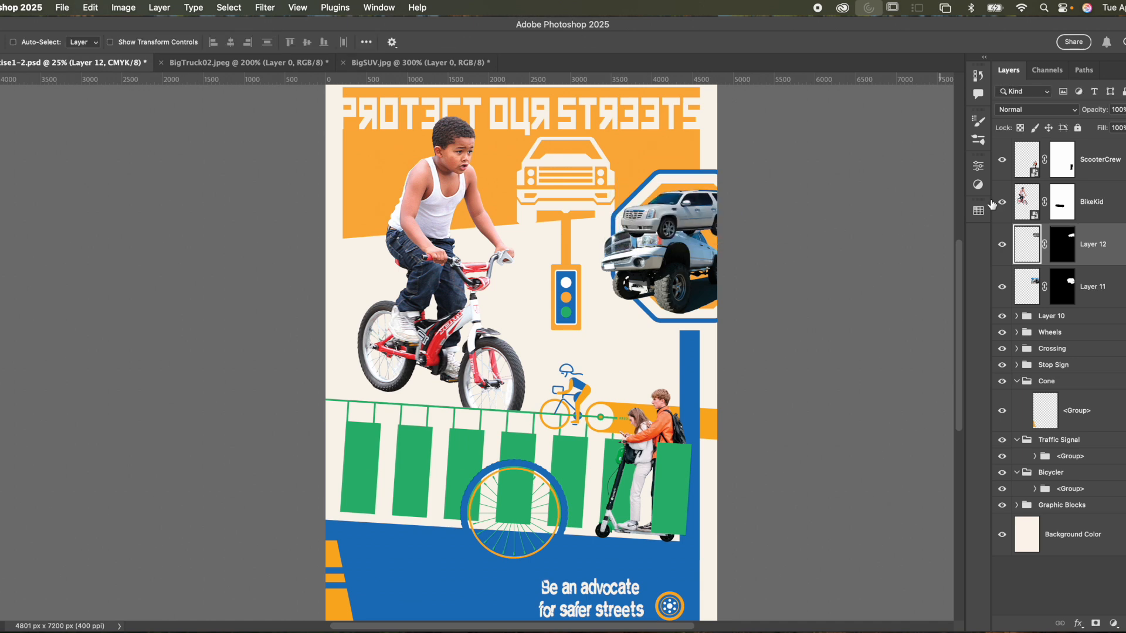
# Step: Reorder the SUV layer below the truck layer and nudge the SUV up behind the truck inside the stop sign
pyautogui.moveTo(1036, 239); pyautogui.dragTo(1032, 309)
pyautogui.moveTo(708, 222); pyautogui.dragTo(692, 208)
pyautogui.press('Up')
pyautogui.press('Up')
pyautogui.press('Up')
pyautogui.press('Up')
pyautogui.press('Up')
pyautogui.press('Up')
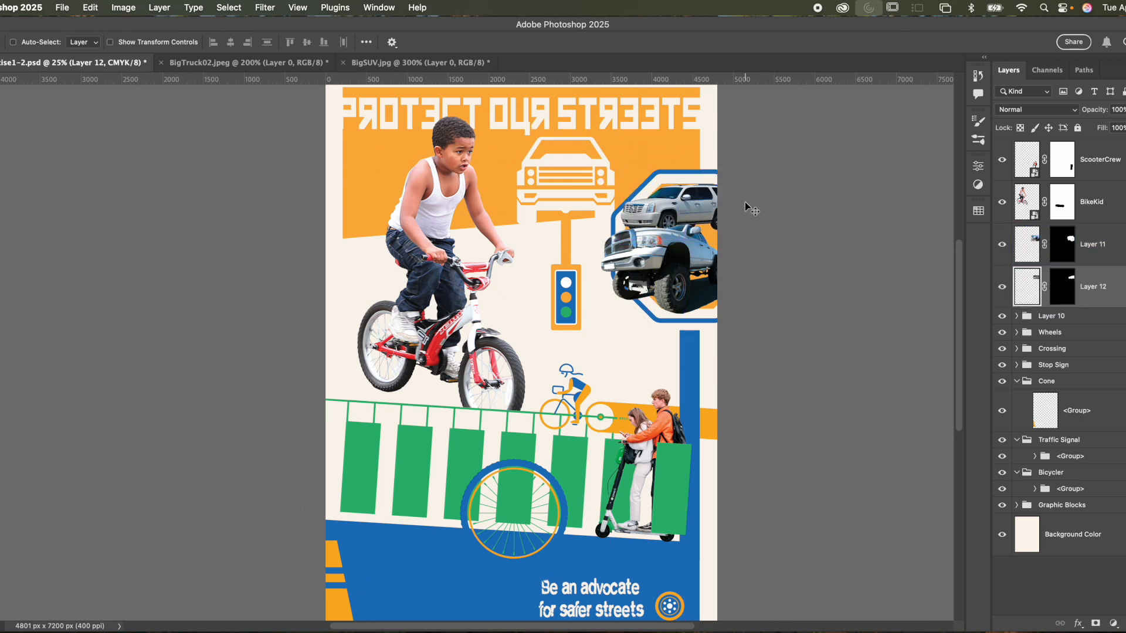
pyautogui.press('Up')
pyautogui.press('Up')
pyautogui.press('Up')
pyautogui.press('Up')
pyautogui.press('Up')
pyautogui.press('Up')
pyautogui.press('Up')
pyautogui.press('Up')
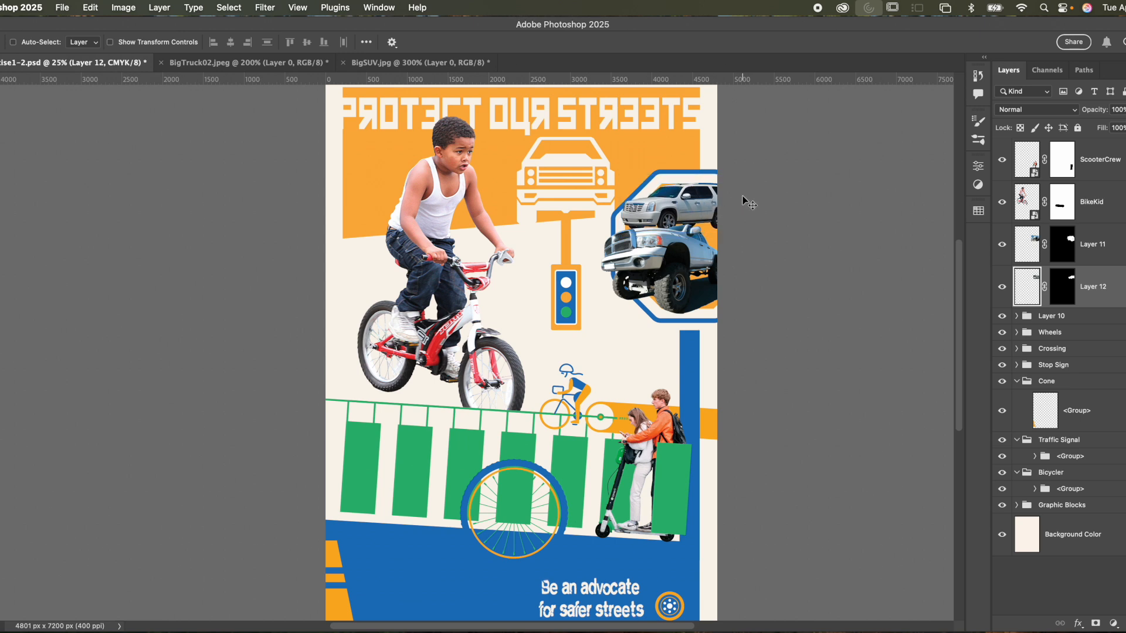
pyautogui.press('Up')
pyautogui.press('Up')
pyautogui.press('Up')
pyautogui.press('Up')
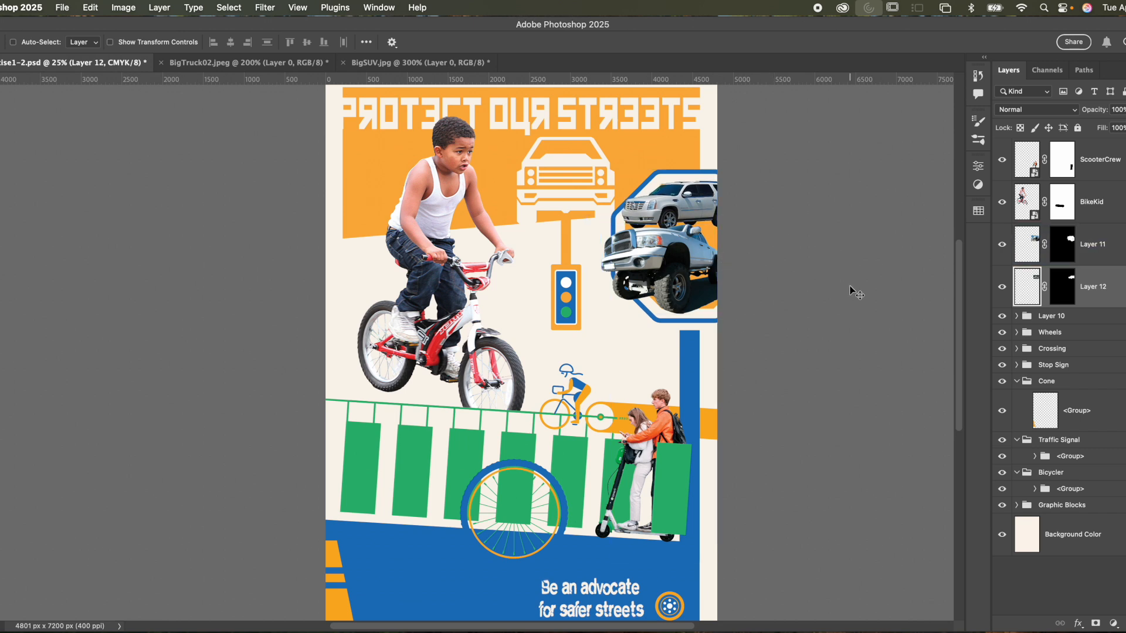
pyautogui.scroll(-2, 713, 435)
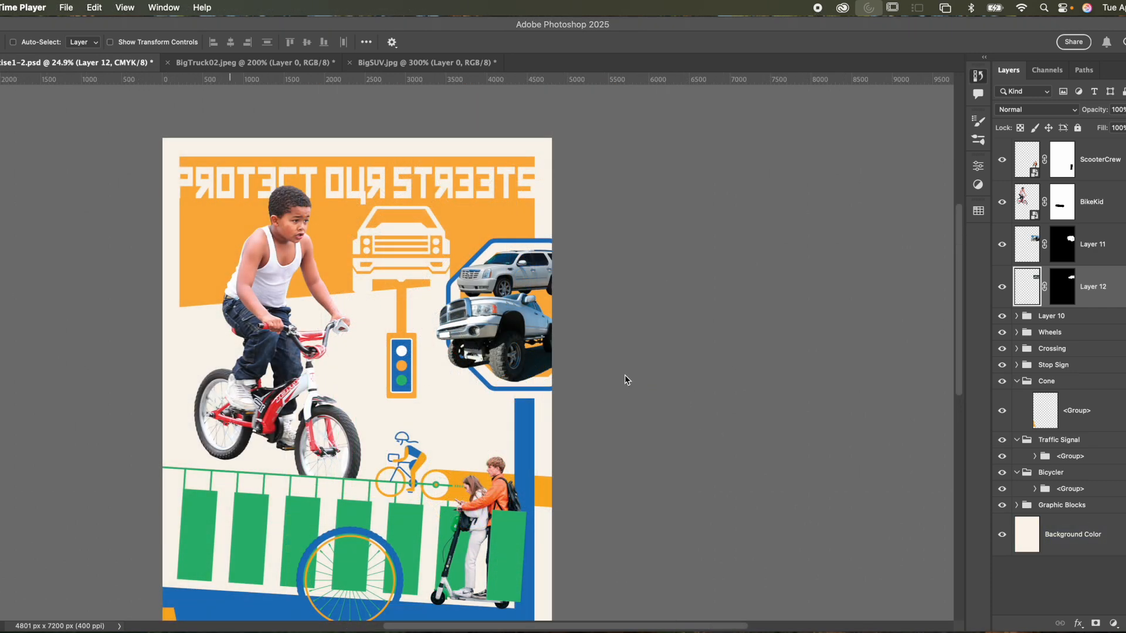
pyautogui.click(591, 349)
pyautogui.moveTo(586, 385); pyautogui.dragTo(694, 323)
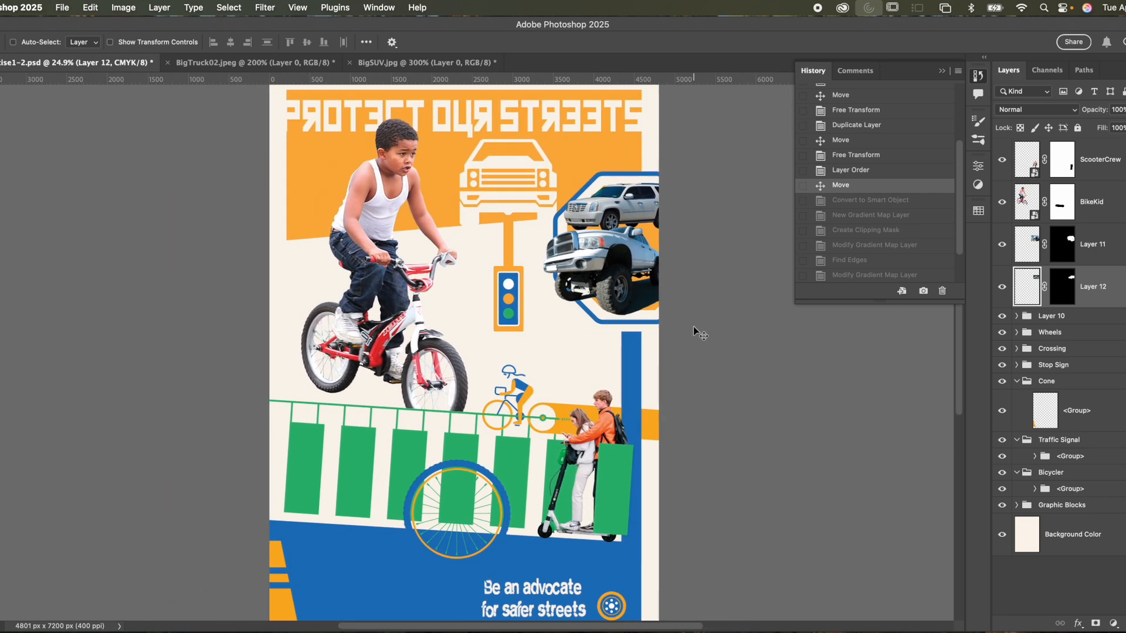
pyautogui.press('super+minus')
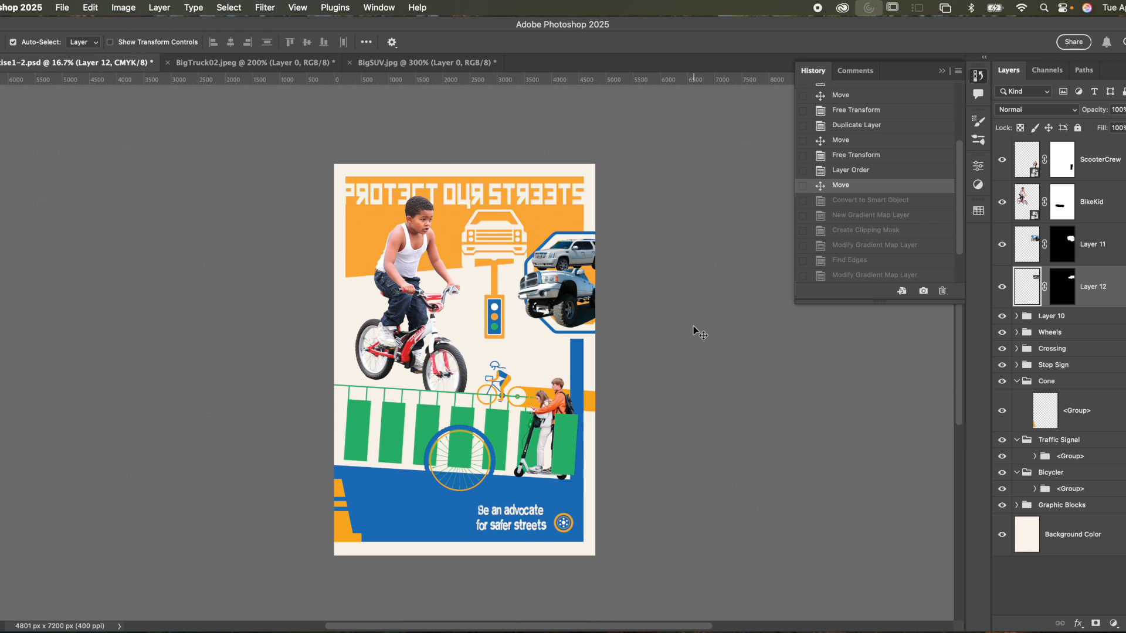
pyautogui.press('super+plus')
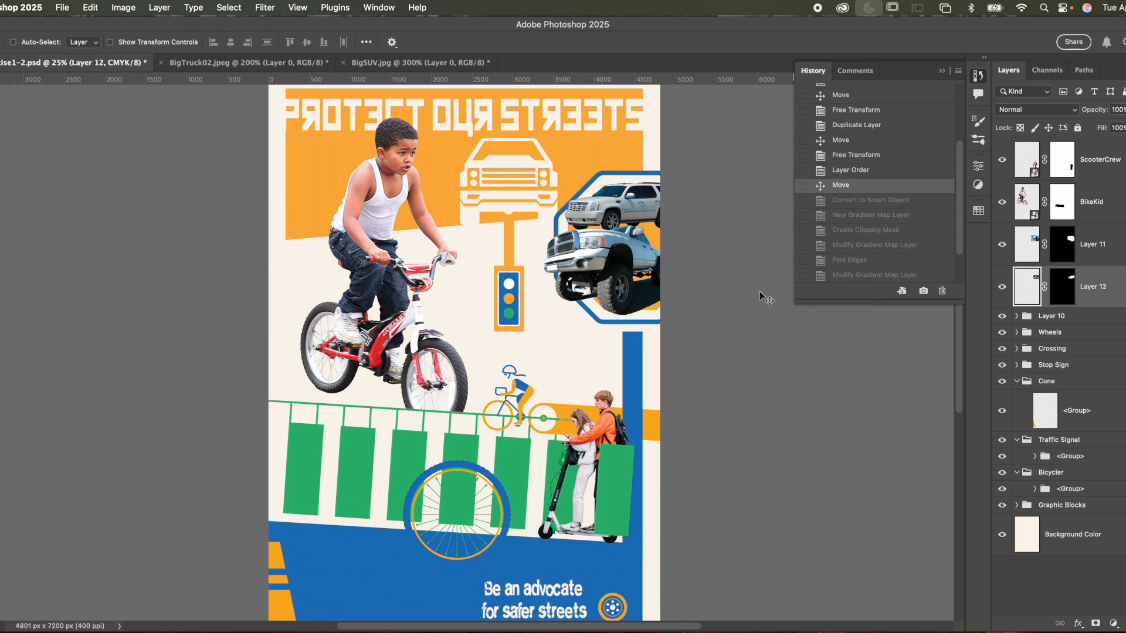
pyautogui.keyDown('super'); pyautogui.click(577, 262); pyautogui.keyUp('super')
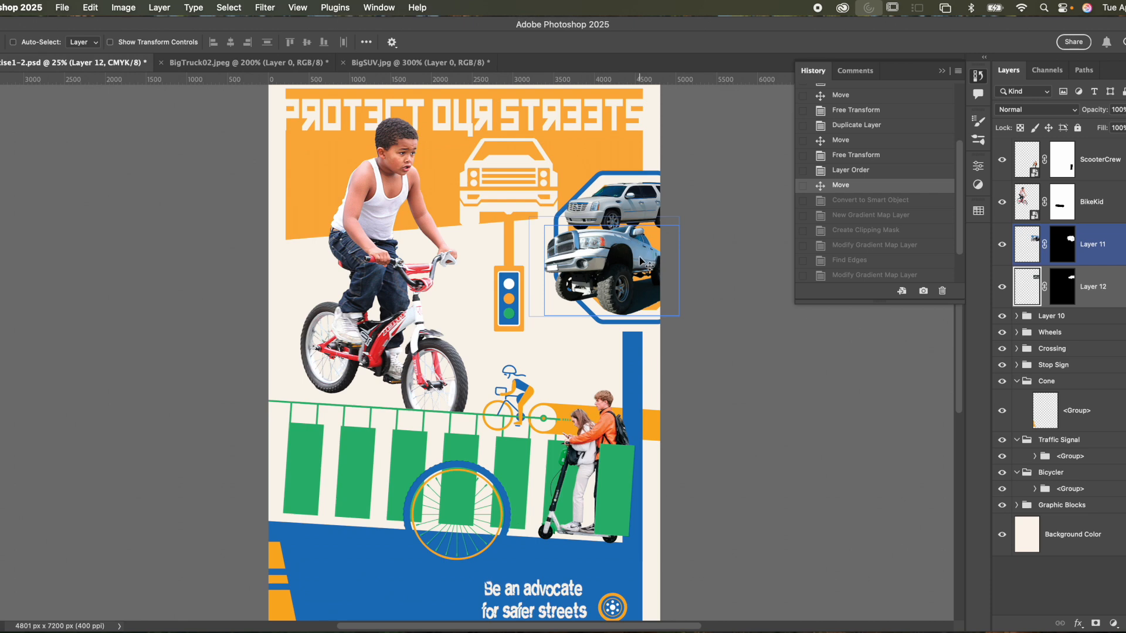
pyautogui.keyDown('super'); pyautogui.click(706, 270); pyautogui.keyUp('super')
pyautogui.press('super+equal')
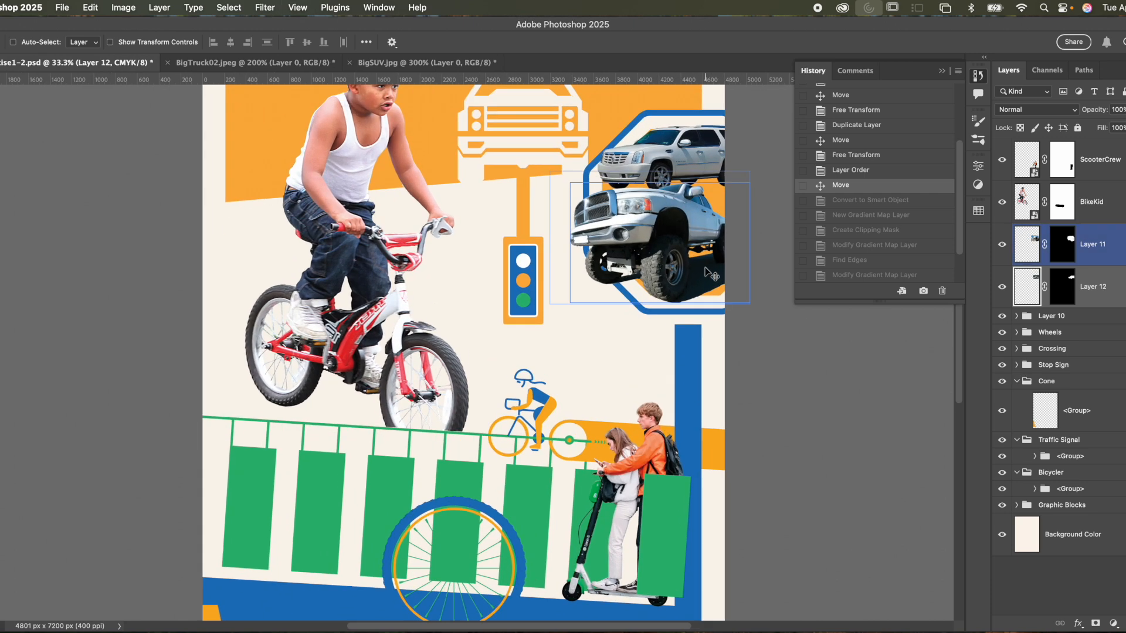
pyautogui.click(942, 70)
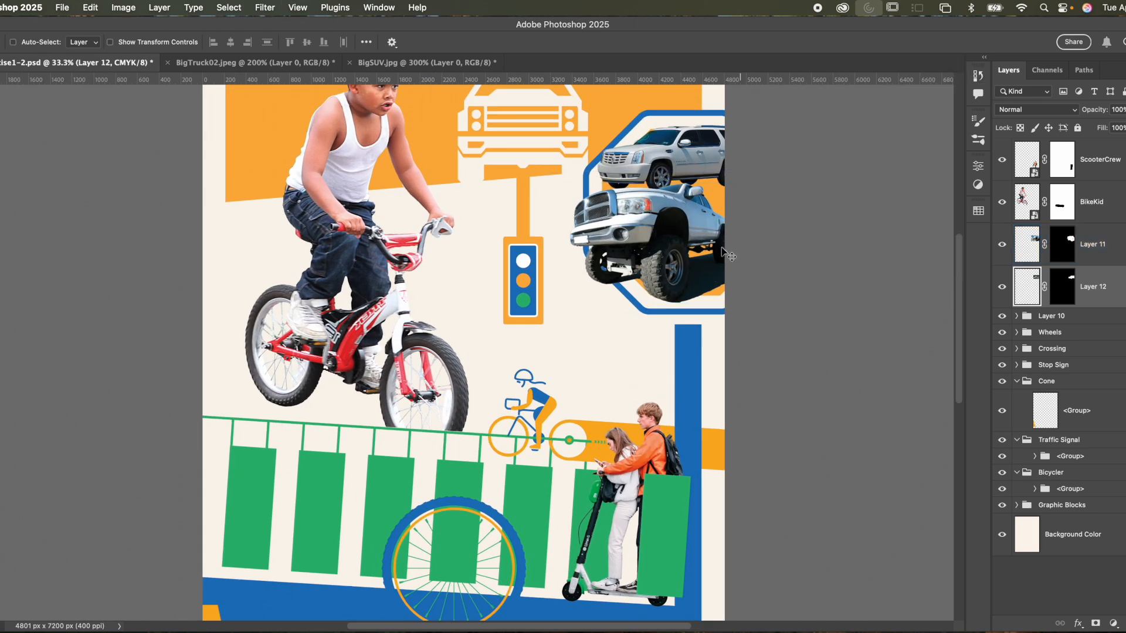
# Step: Rename the truck photo's layer Truck and the SUV photo's layer SUV
pyautogui.keyDown('super'); pyautogui.click(640, 268); pyautogui.keyUp('super')
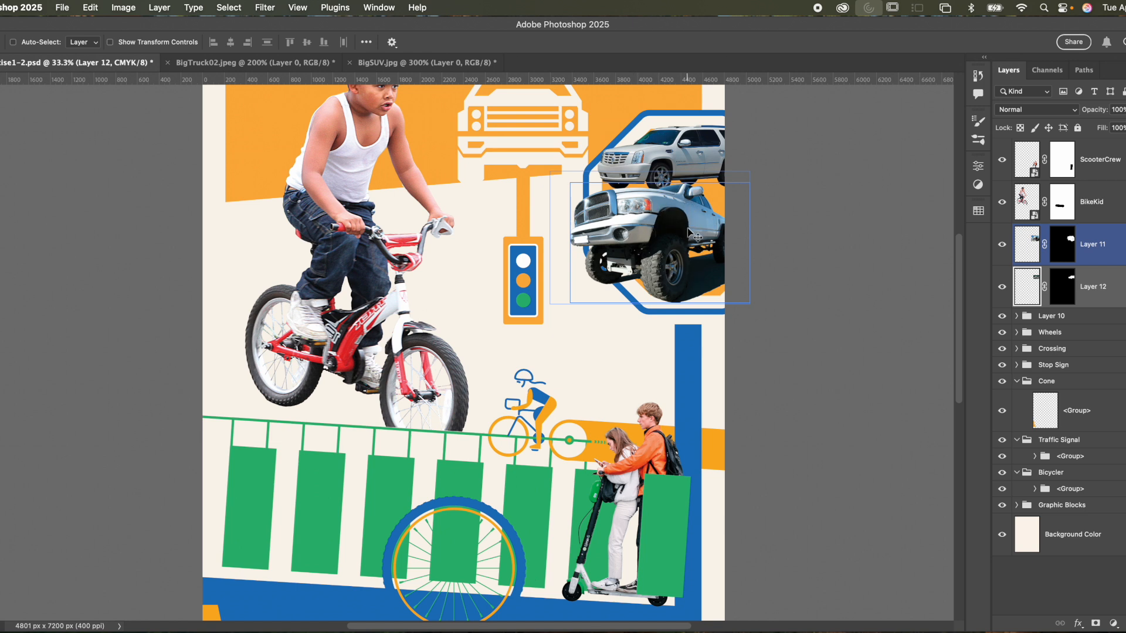
pyautogui.doubleClick(1101, 249)
pyautogui.write('Tu')
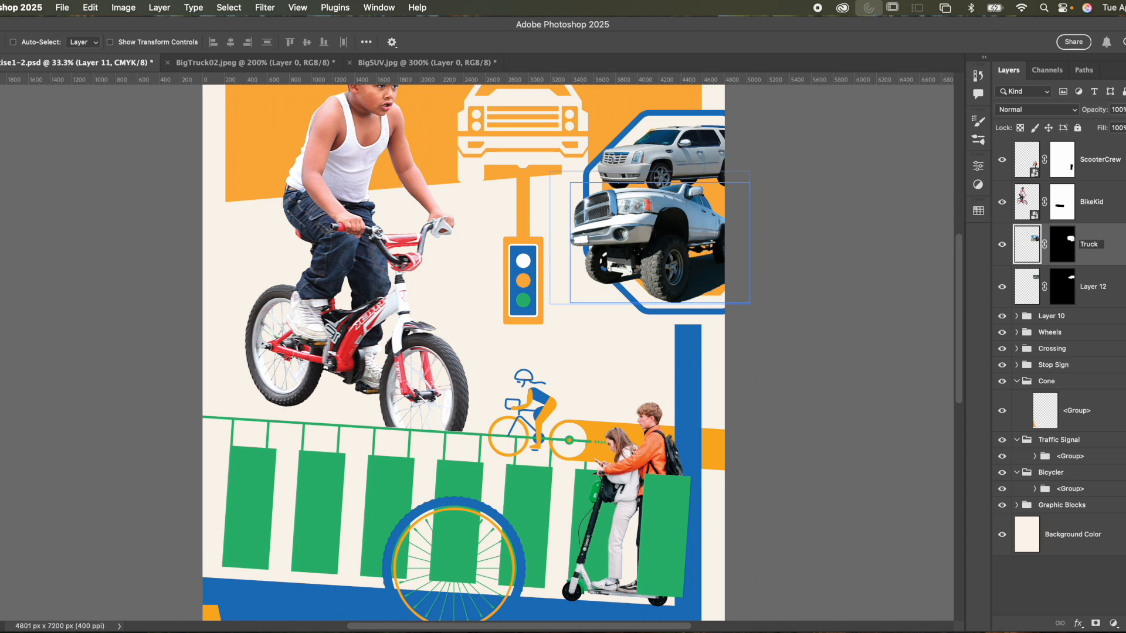
pyautogui.click(1082, 288)
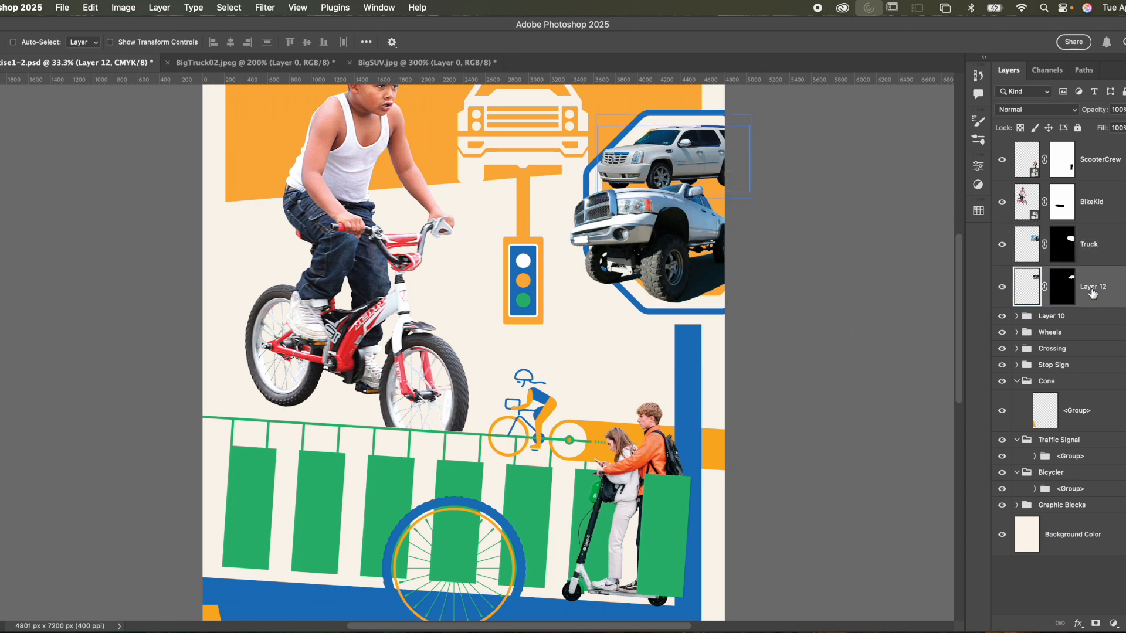
pyautogui.write('SUV')
pyautogui.click(1087, 201)
pyautogui.click(1059, 317)
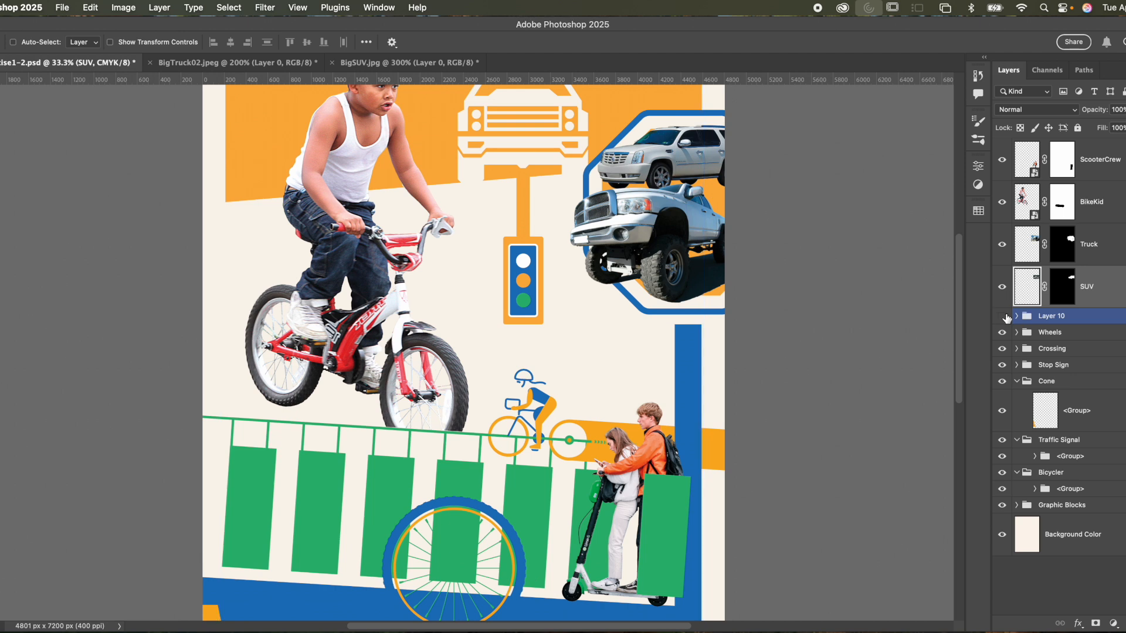
# Step: Convert the masked Truck layer to a Smart Object
pyautogui.keyDown('super'); pyautogui.click(1089, 321); pyautogui.keyUp('super')
pyautogui.click(1102, 257)
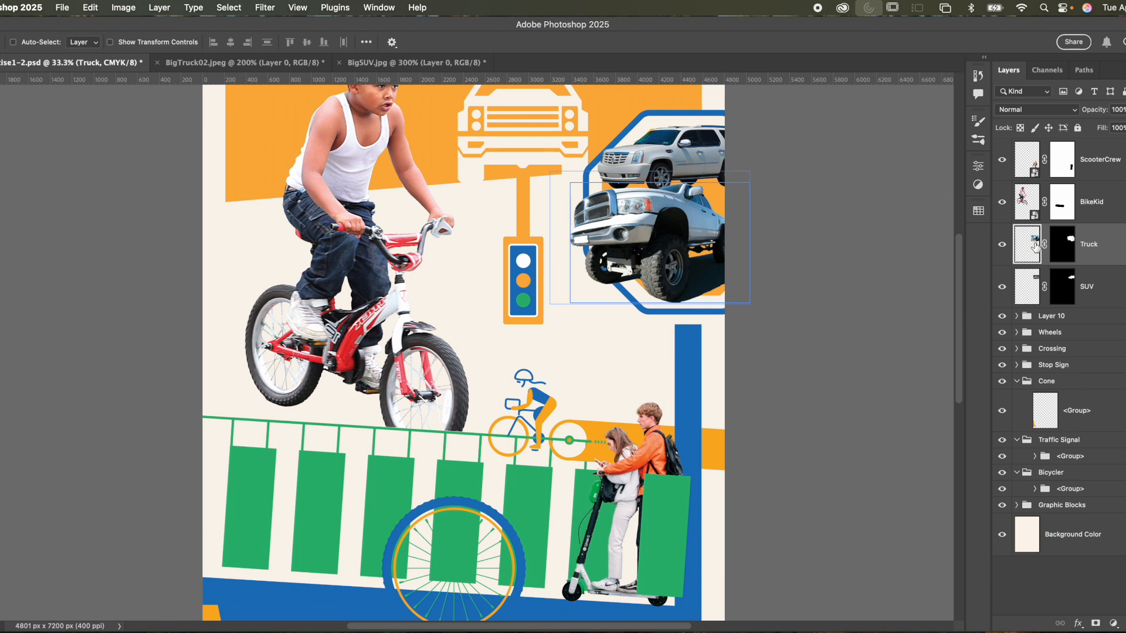
pyautogui.rightClick(1107, 241)
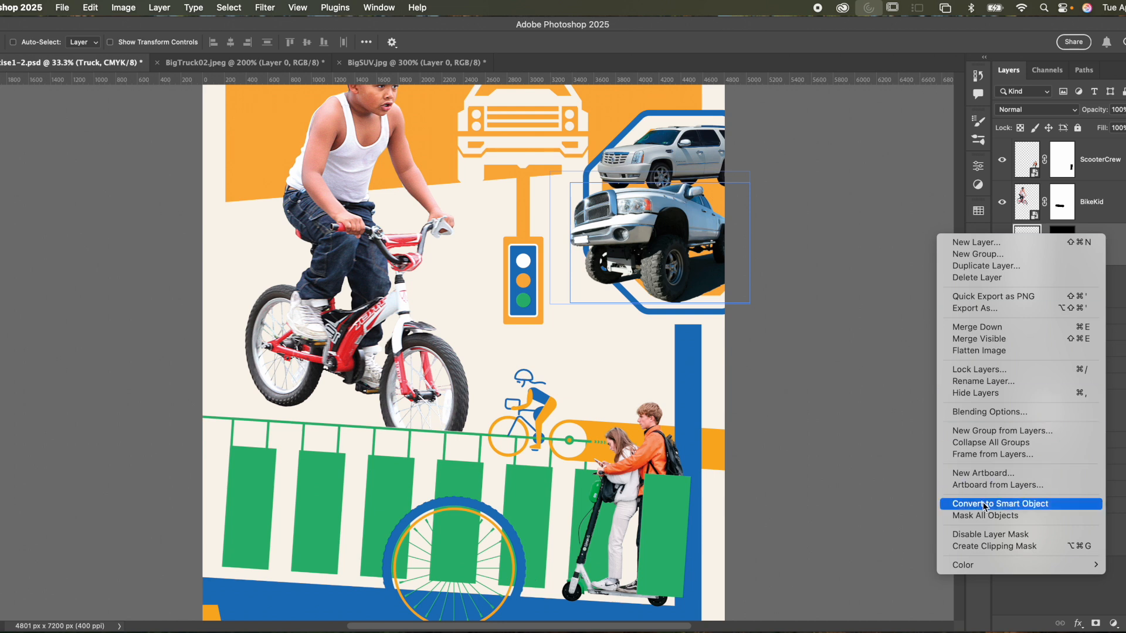
pyautogui.click(1032, 505)
pyautogui.click(1035, 260)
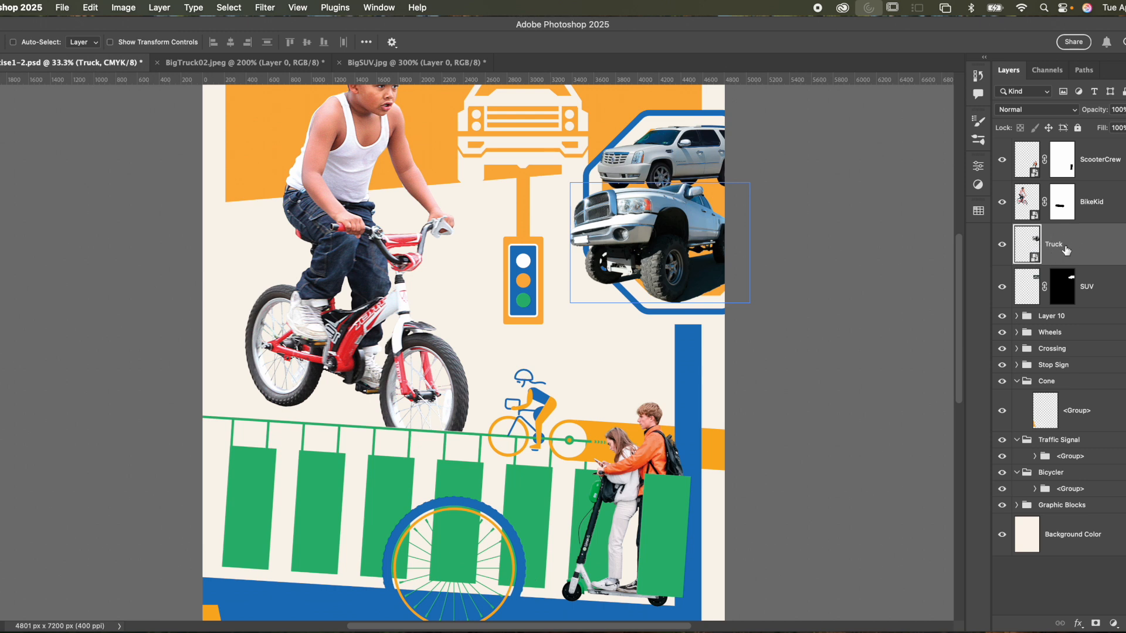
pyautogui.click(1091, 473)
pyautogui.click(1085, 506)
pyautogui.click(1089, 574)
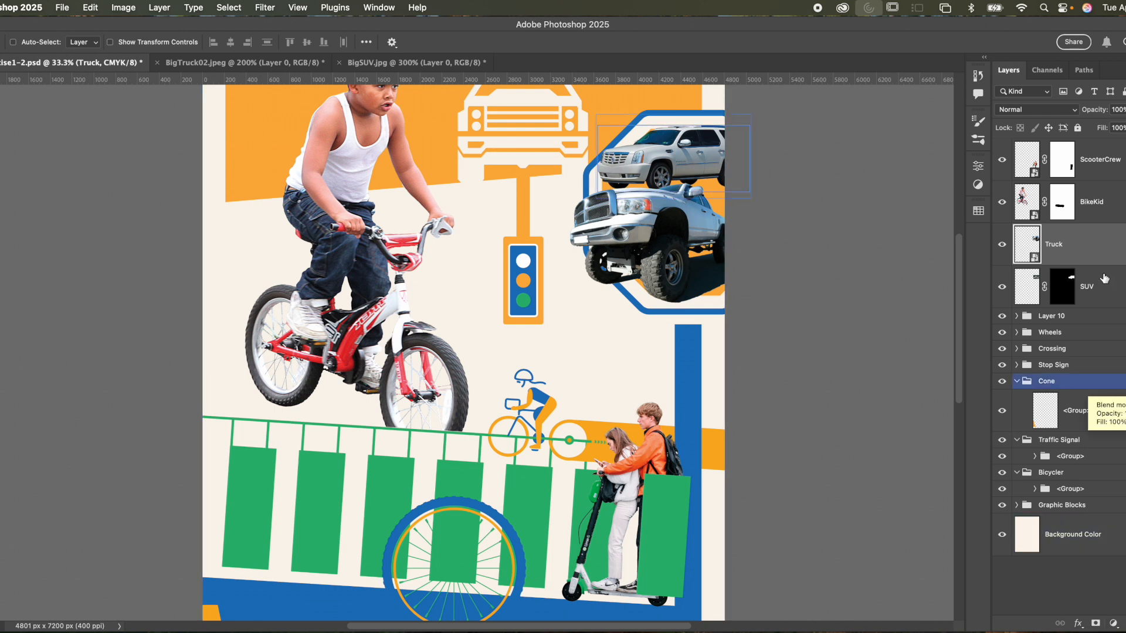
pyautogui.click(1082, 472)
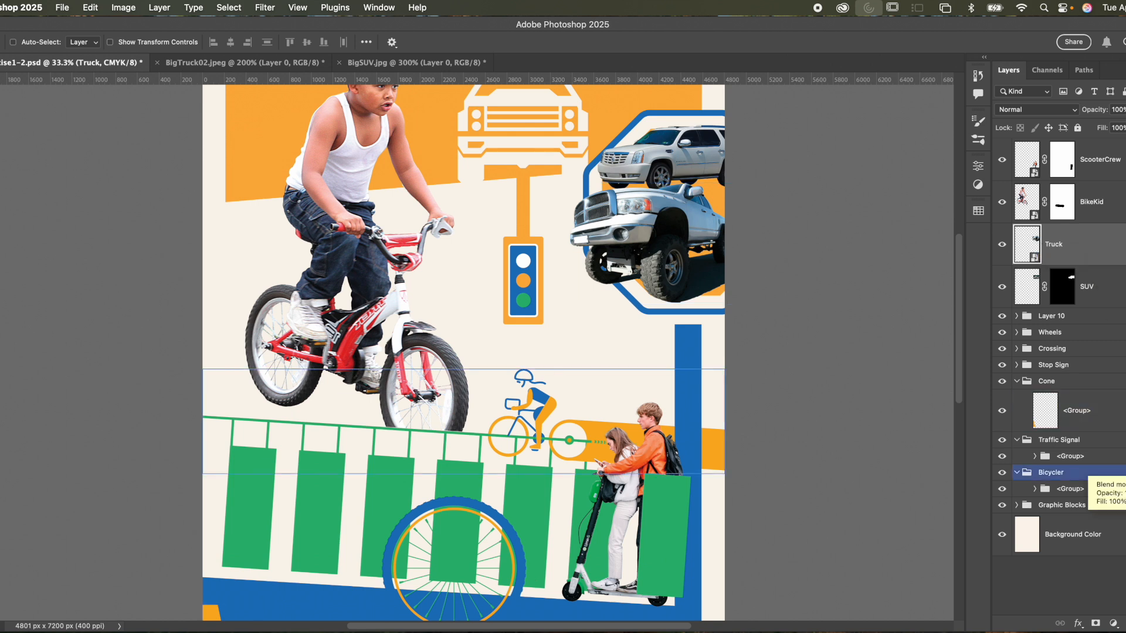
# Step: Add a Warming Filter (85) Photo Filter adjustment clipped to the Truck layer and raise its density to 100%
pyautogui.click(1113, 624)
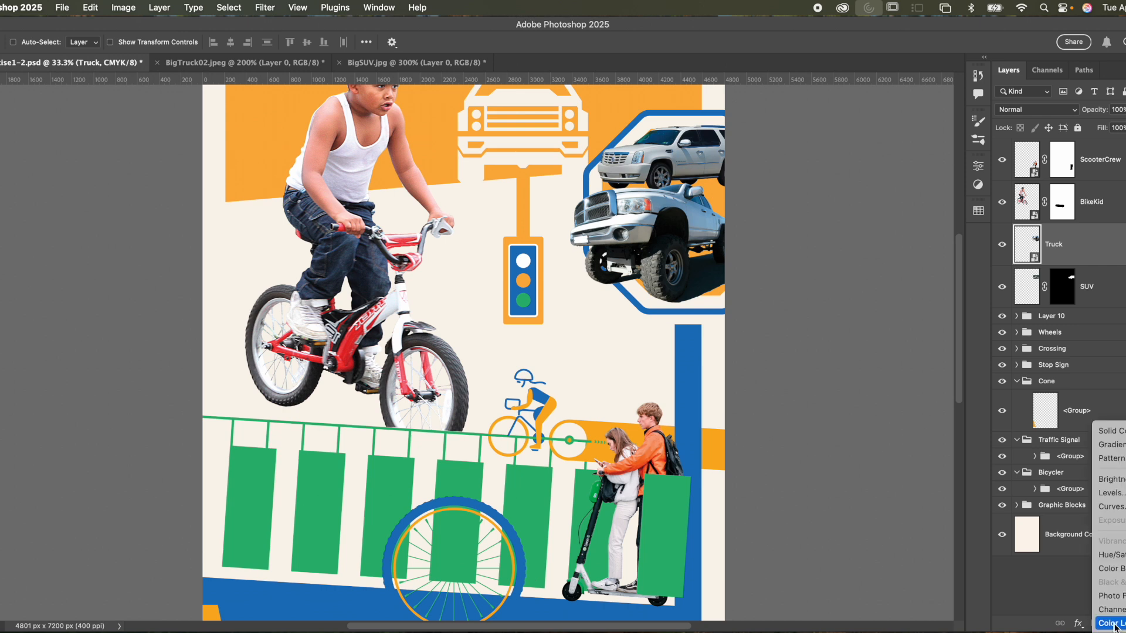
pyautogui.scroll(-4, 1115, 554)
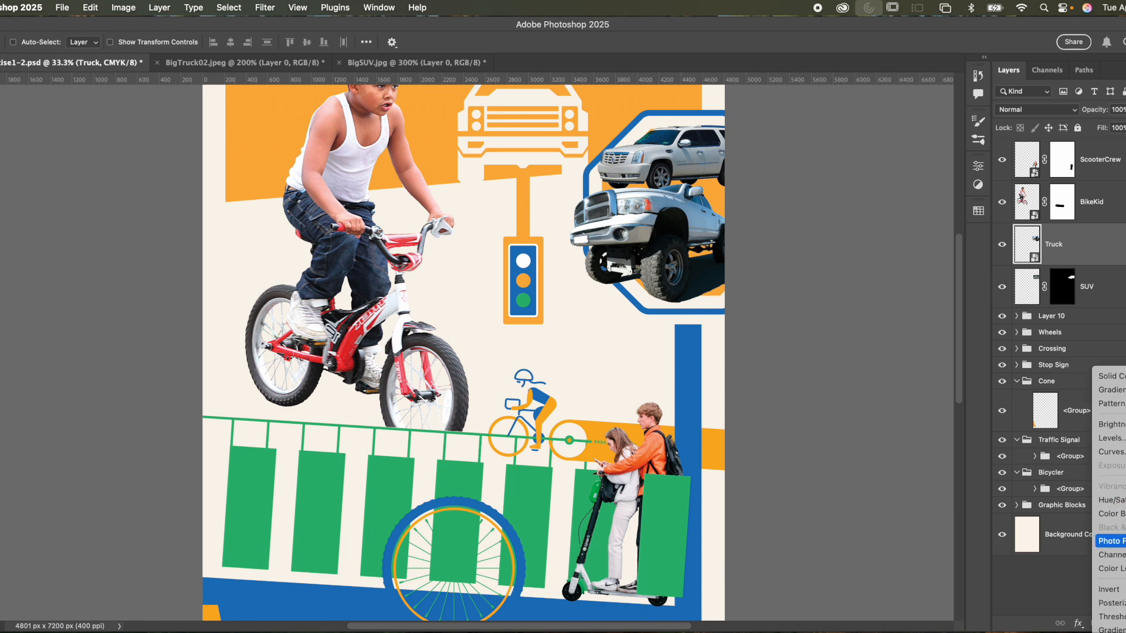
pyautogui.click(1110, 541)
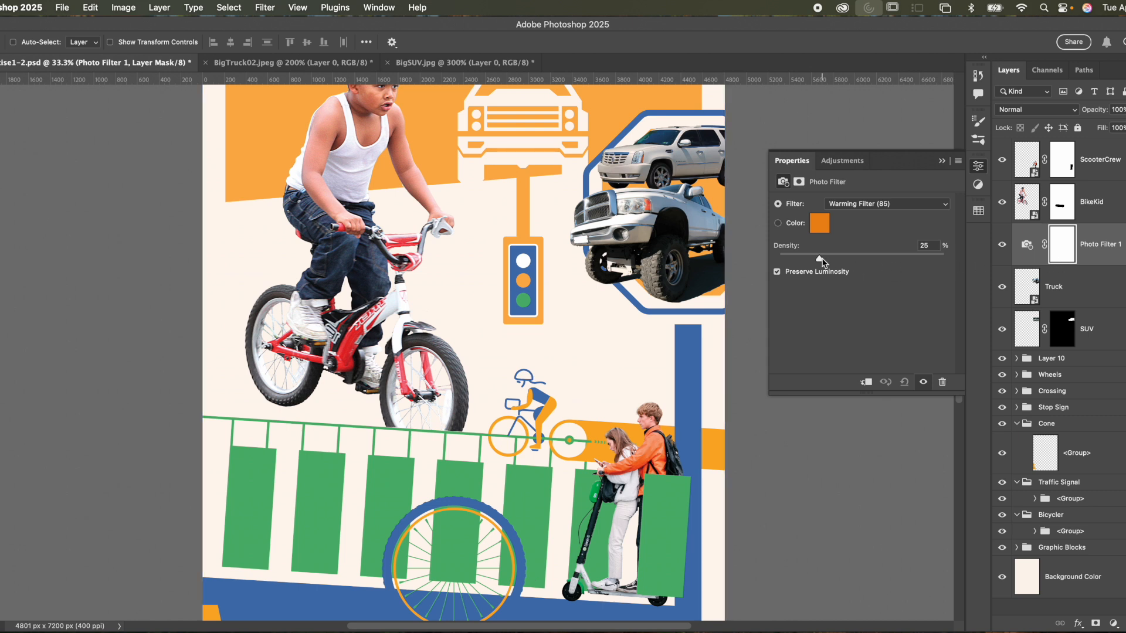
pyautogui.moveTo(819, 260); pyautogui.dragTo(934, 259)
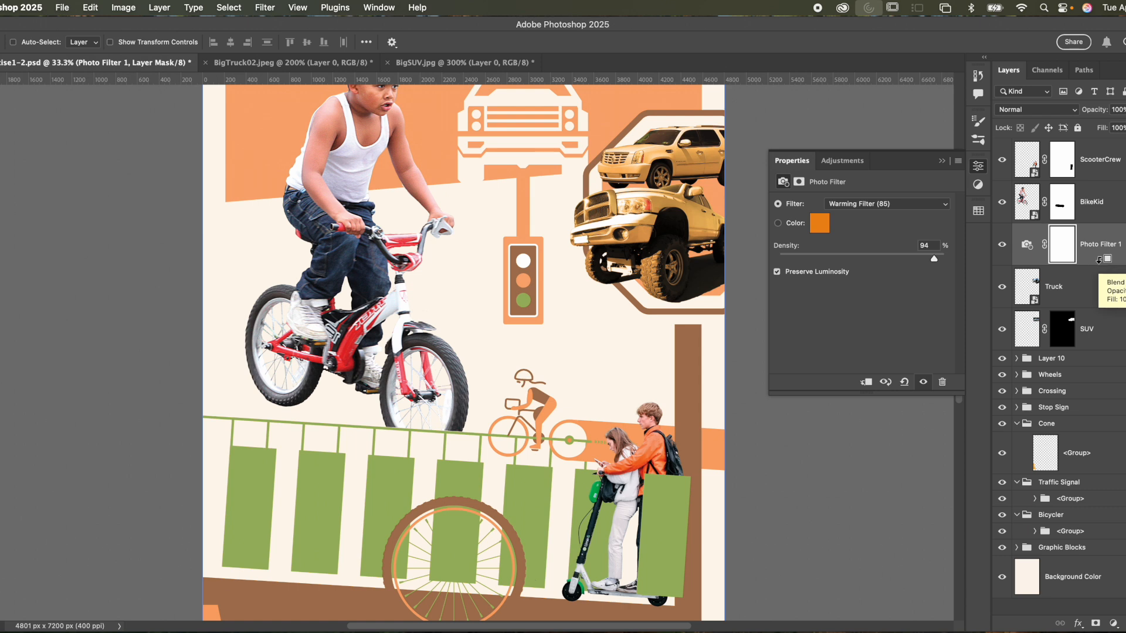
pyautogui.keyDown('alt'); pyautogui.click(1099, 261); pyautogui.keyUp('alt')
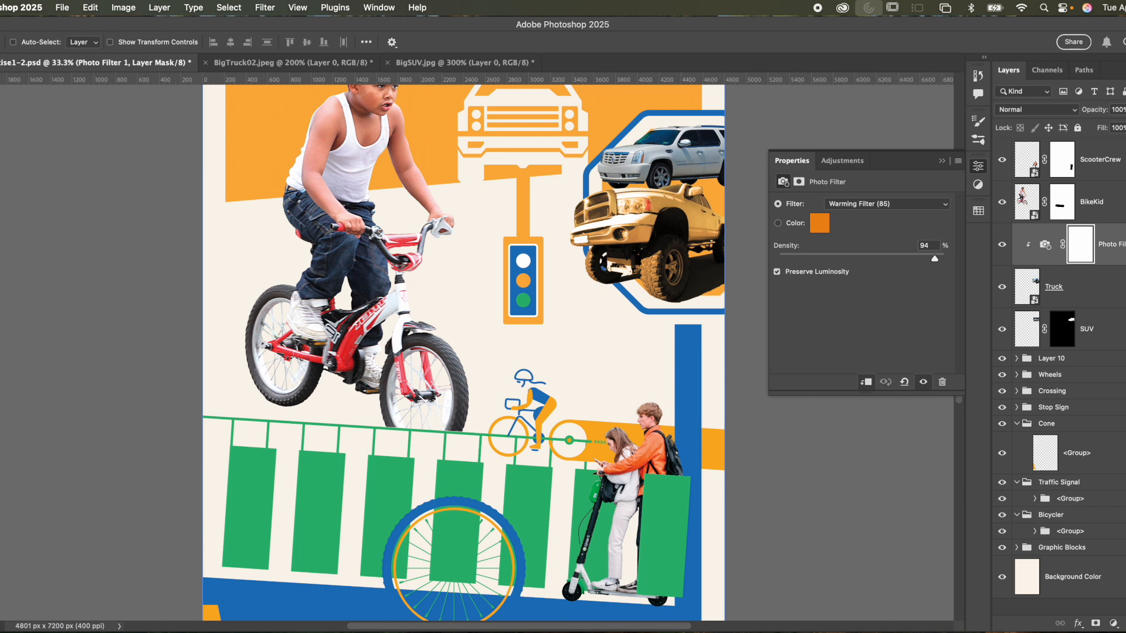
pyautogui.click(1058, 284)
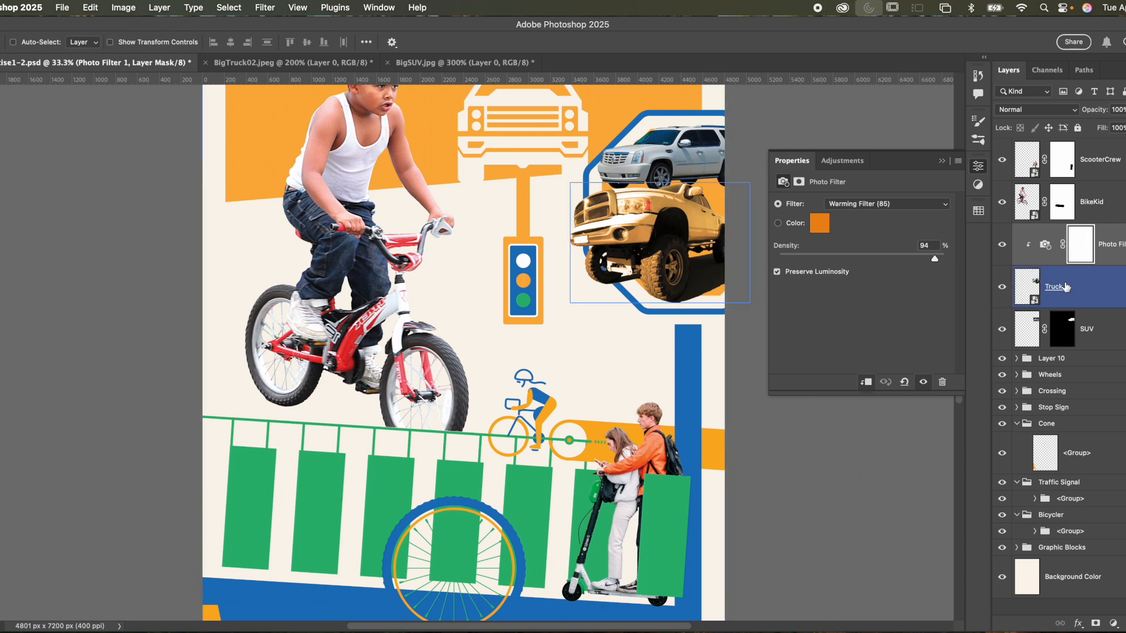
pyautogui.moveTo(932, 258); pyautogui.dragTo(965, 262)
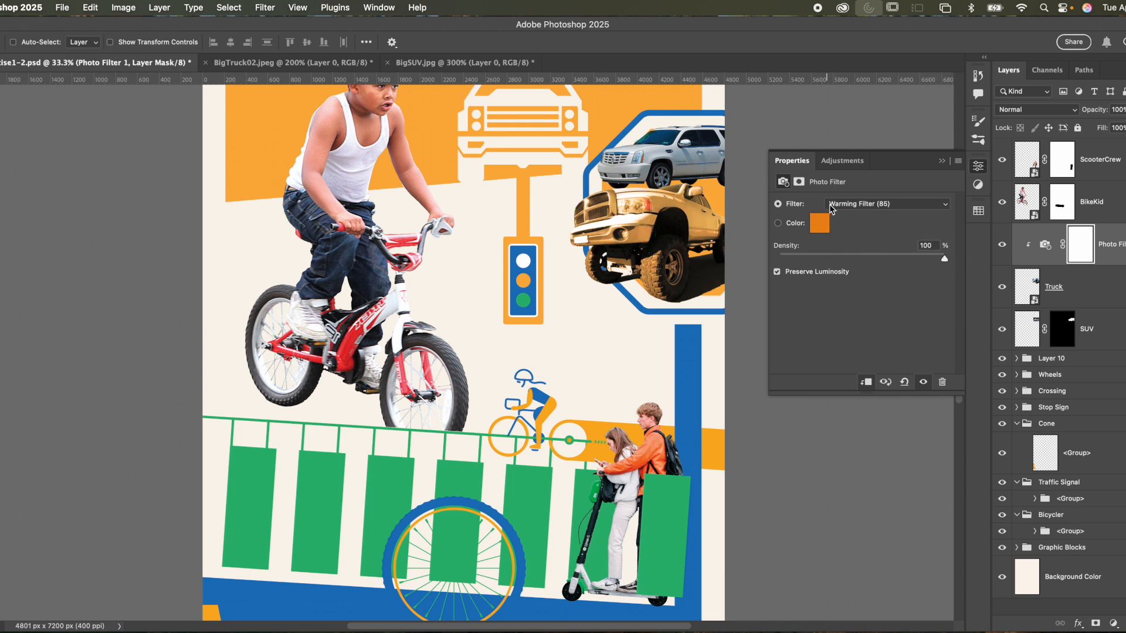
# Step: Change the Photo Filter's colour to the poster orange (C 0, M 35, Y 85, K 0) sampled from the artwork
pyautogui.keyDown('super'); pyautogui.click(698, 218); pyautogui.keyUp('super')
pyautogui.click(813, 225)
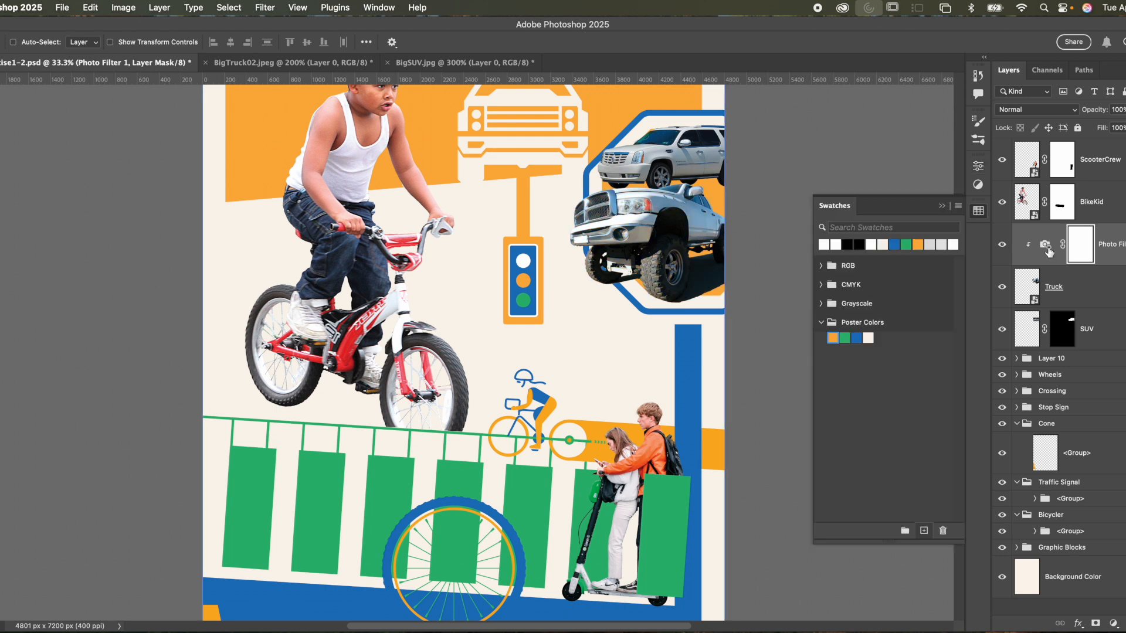
pyautogui.doubleClick(1047, 246)
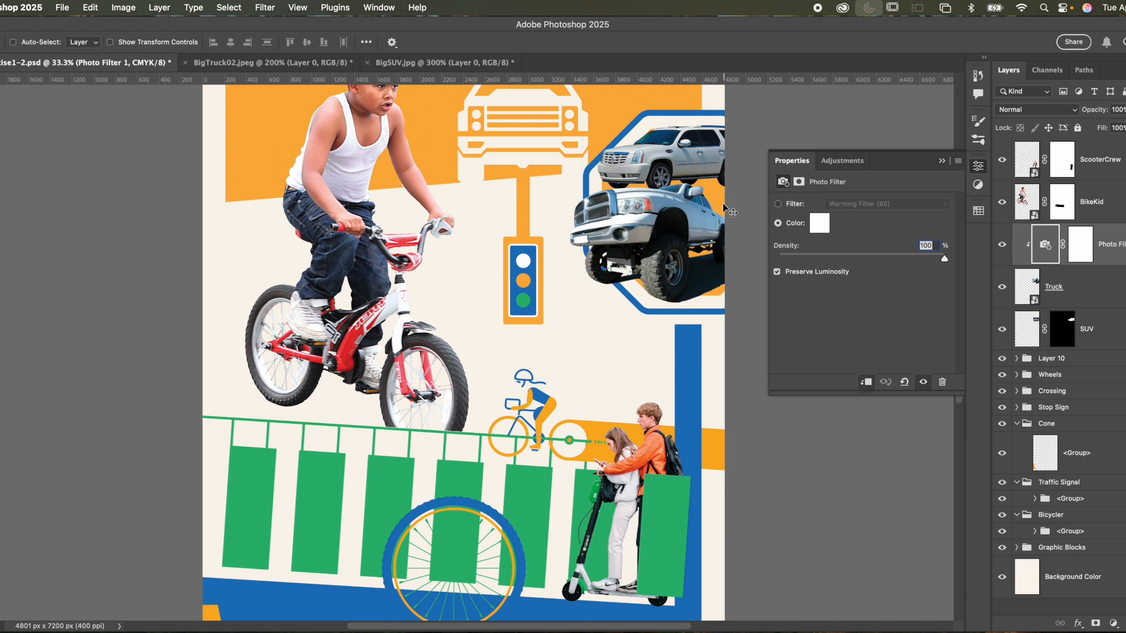
pyautogui.click(824, 228)
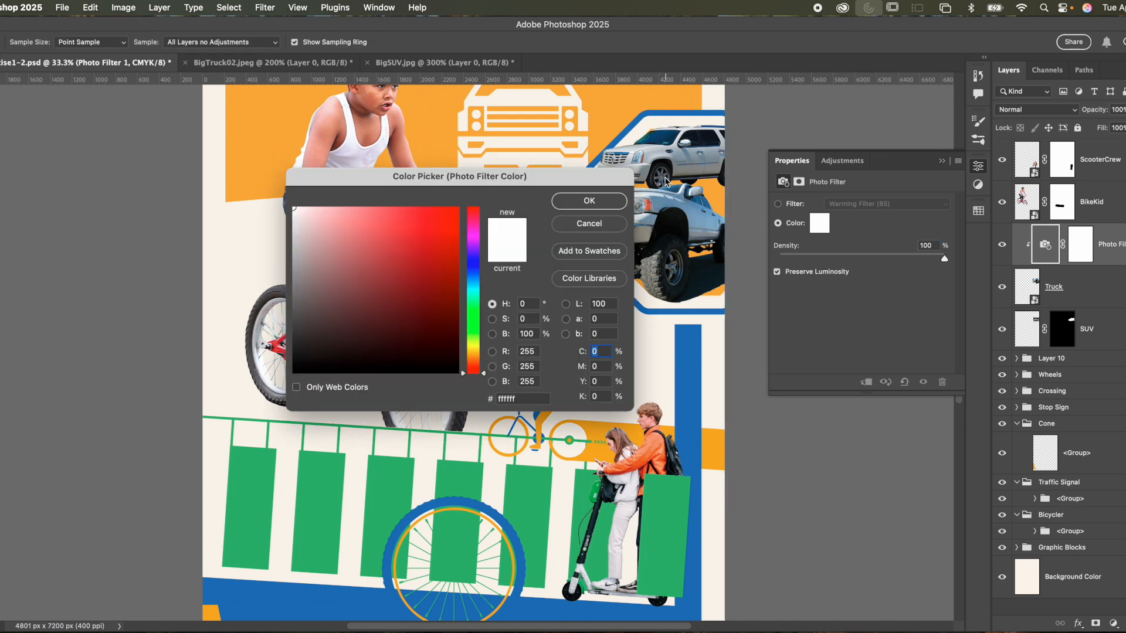
pyautogui.click(718, 196)
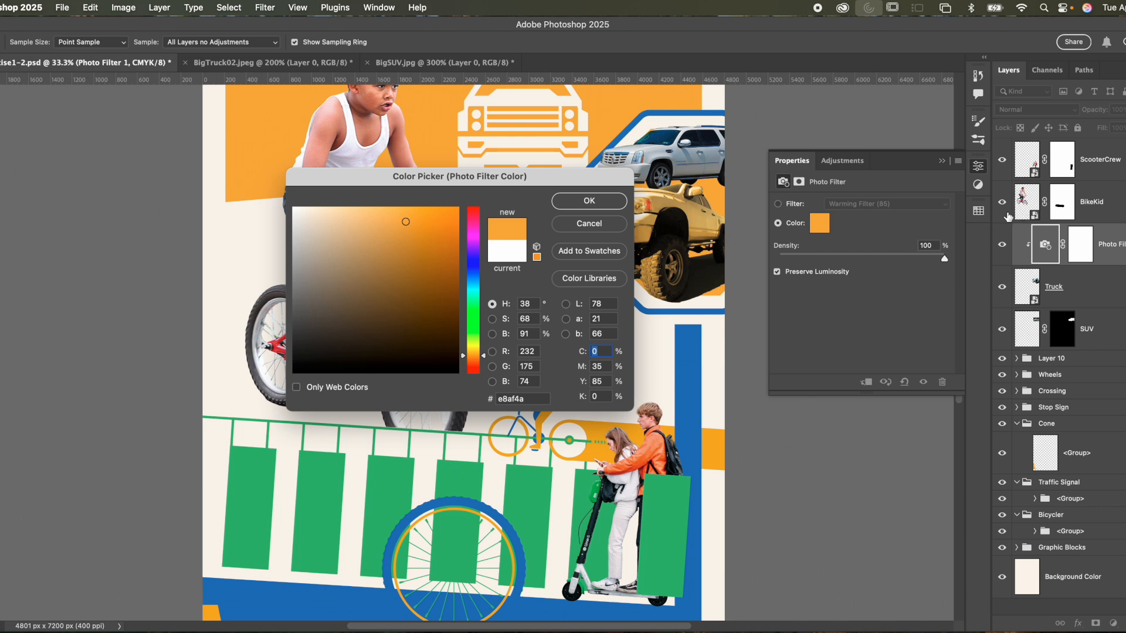
pyautogui.click(978, 211)
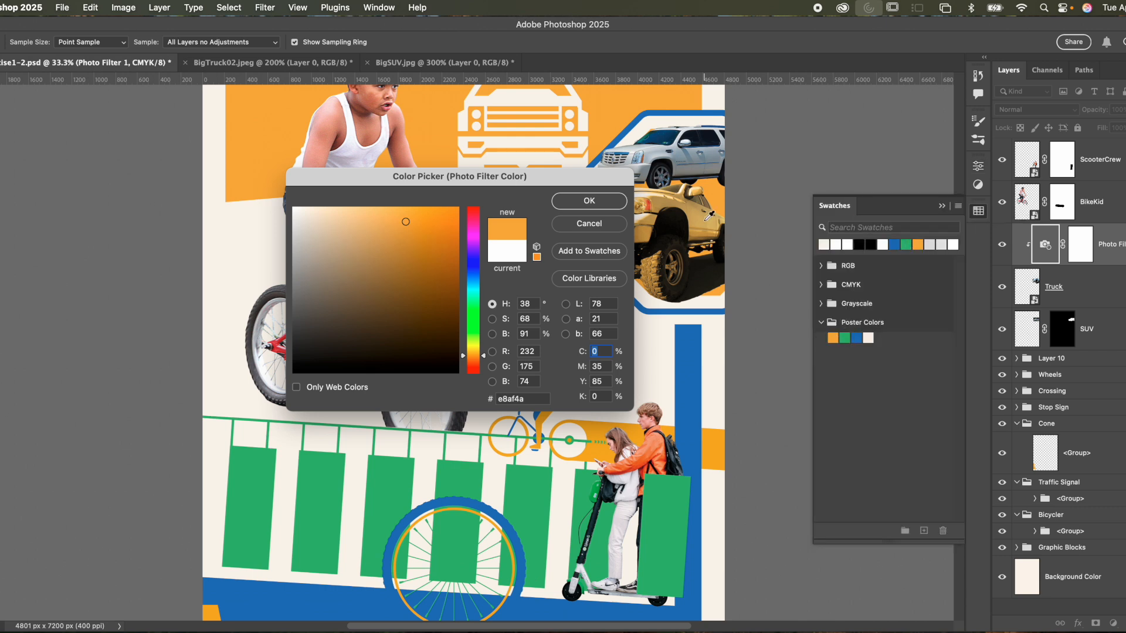
pyautogui.click(609, 203)
pyautogui.keyDown('super'); pyautogui.click(645, 207); pyautogui.keyUp('super')
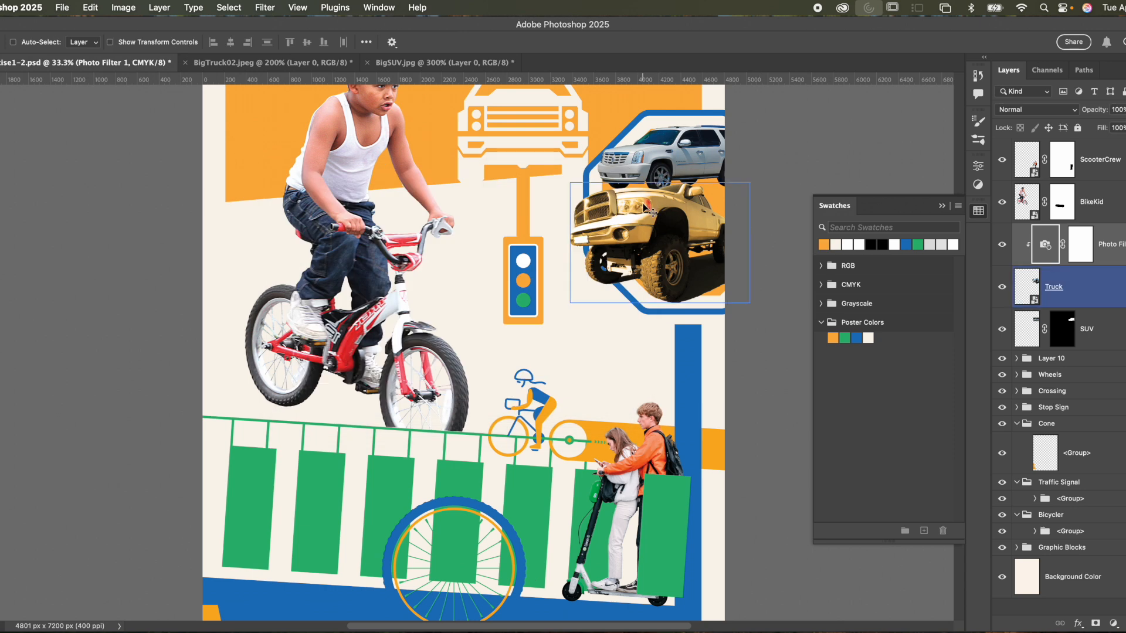
pyautogui.keyDown('super'); pyautogui.click(751, 216); pyautogui.keyUp('super')
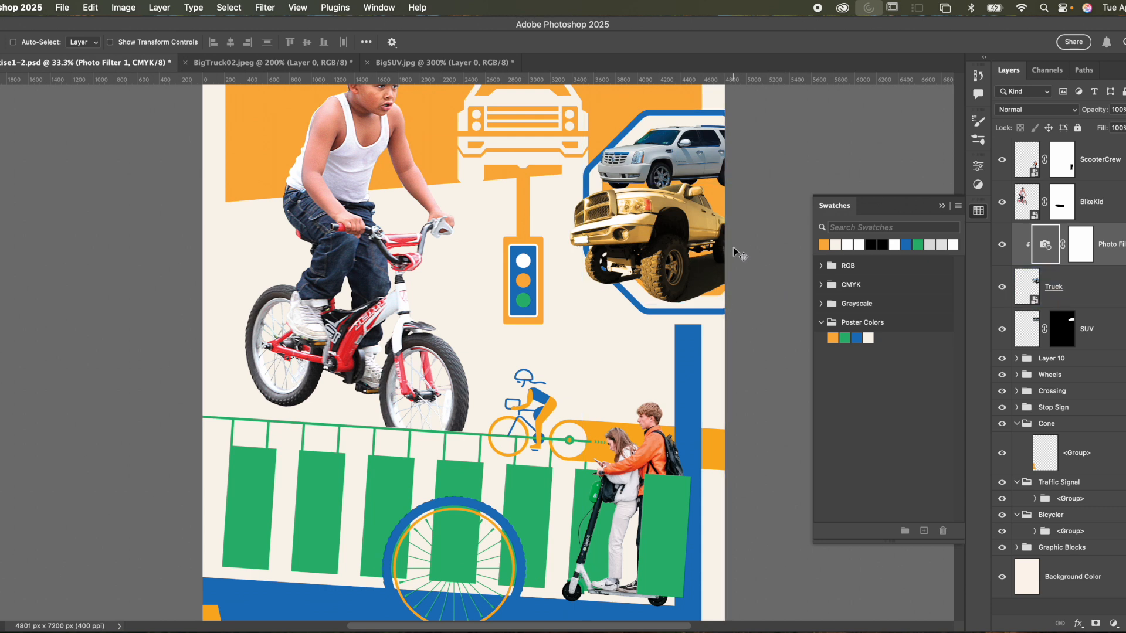
pyautogui.keyDown('super'); pyautogui.click(664, 230); pyautogui.keyUp('super')
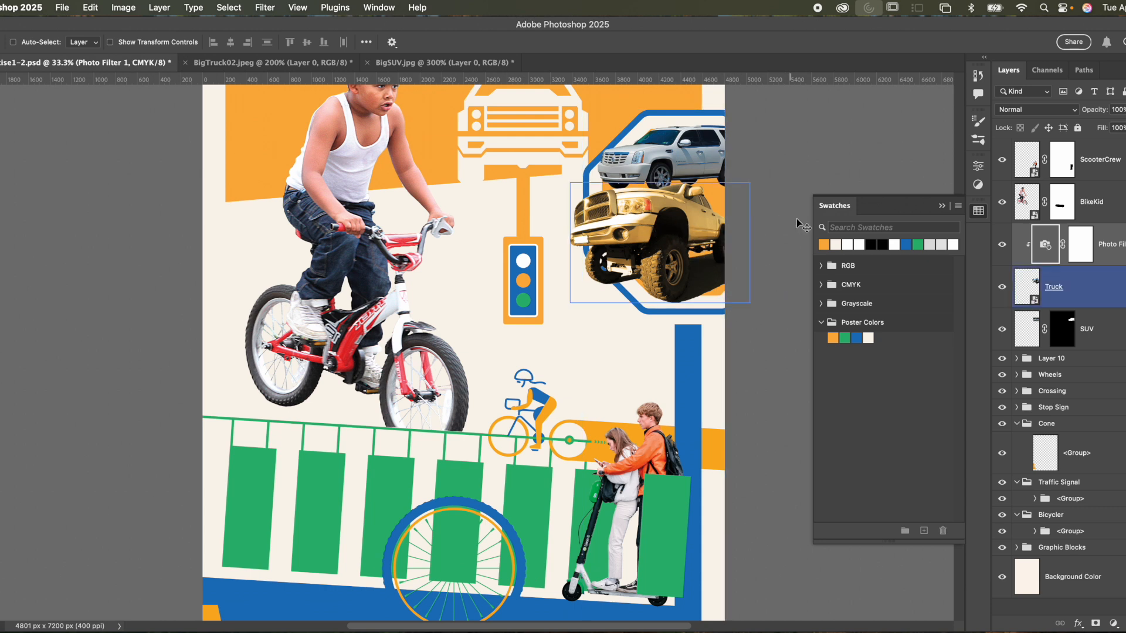
# Step: Delete the Photo Filter adjustment layer above the Truck layer
pyautogui.click(1113, 623)
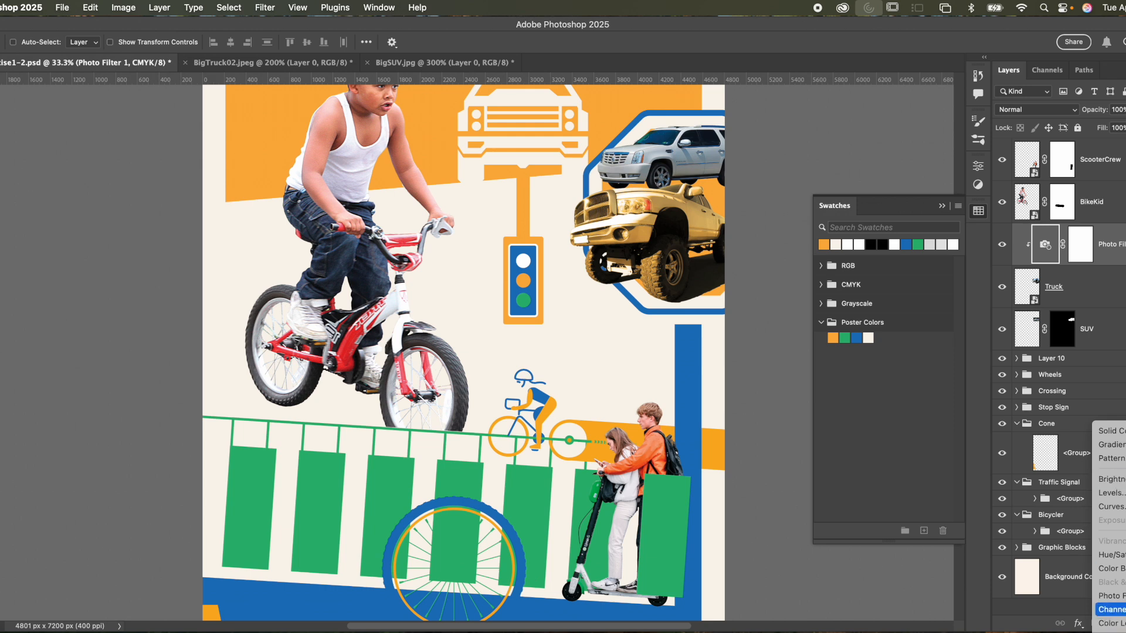
pyautogui.scroll(-3, 1110, 604)
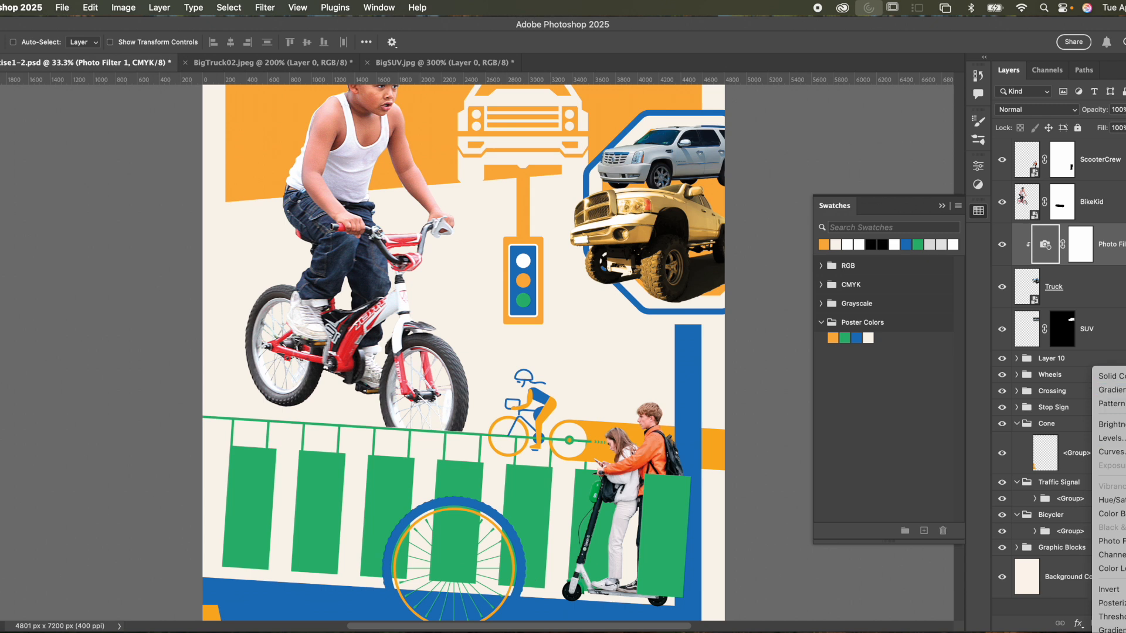
pyautogui.click(1120, 342)
pyautogui.moveTo(1123, 249); pyautogui.dragTo(1121, 583)
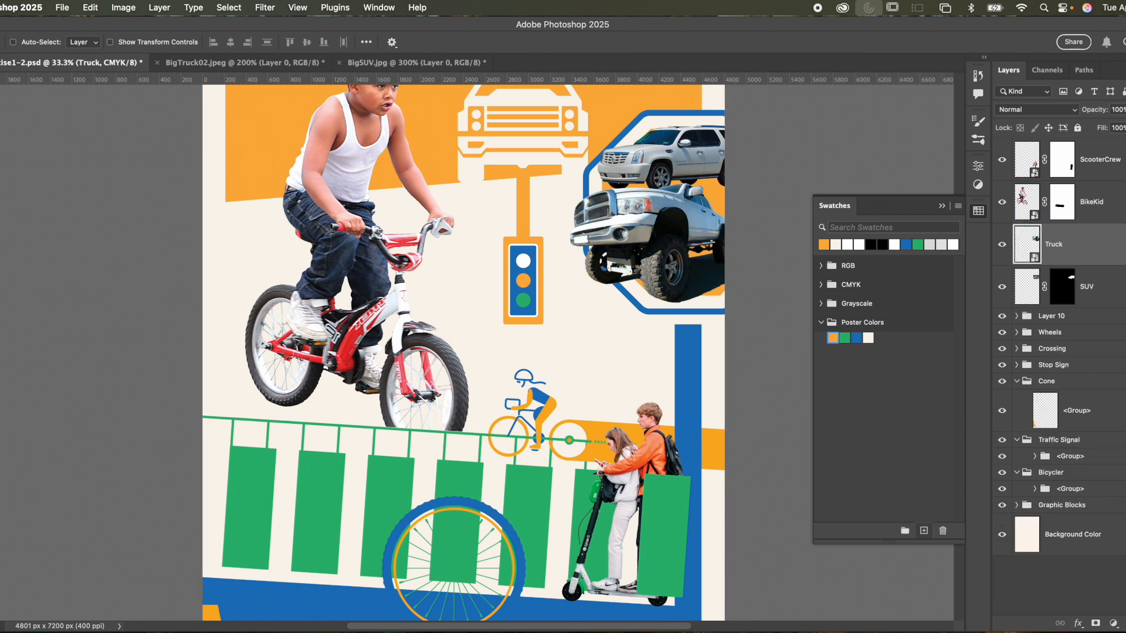
# Step: Add a Gradient Map adjustment above the Truck layer and clip it to the truck
pyautogui.click(1114, 624)
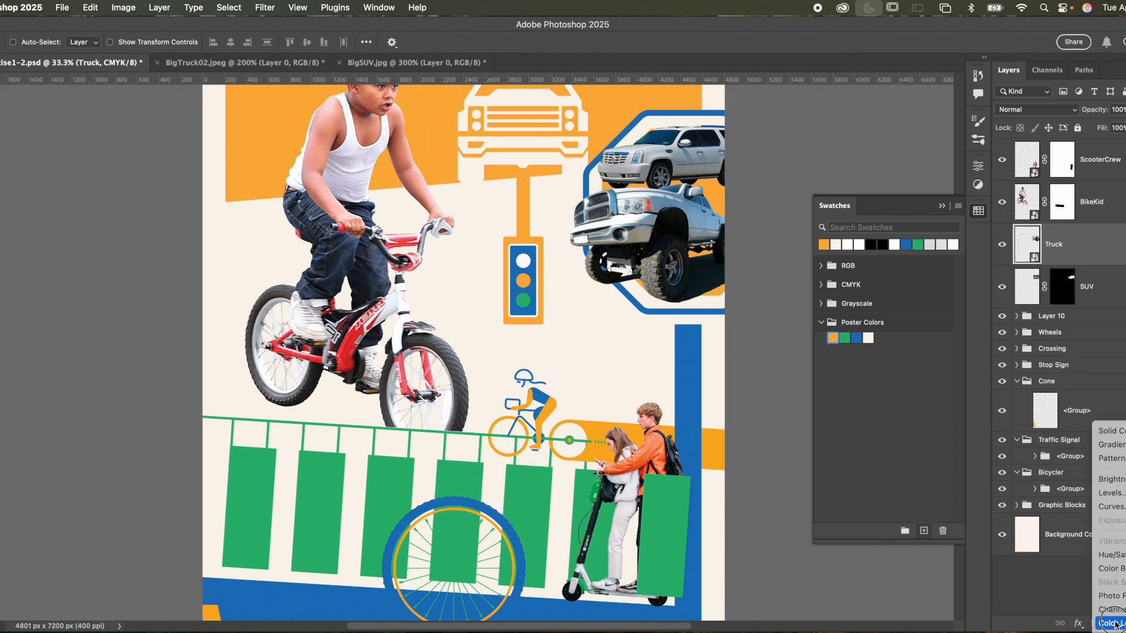
pyautogui.scroll(-2, 1116, 595)
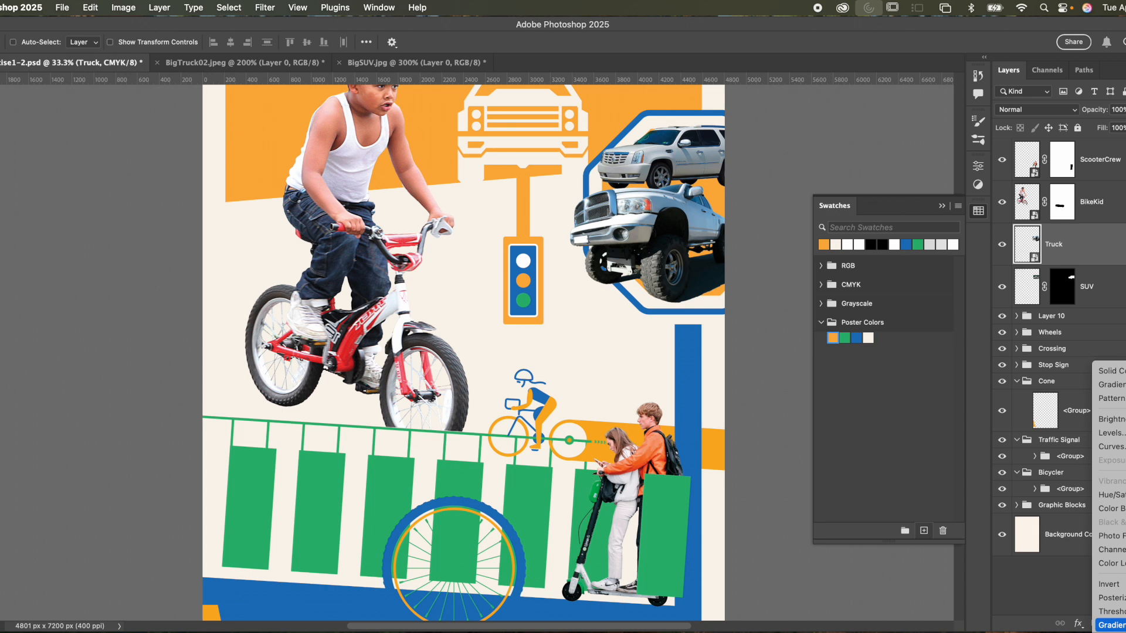
pyautogui.click(1111, 625)
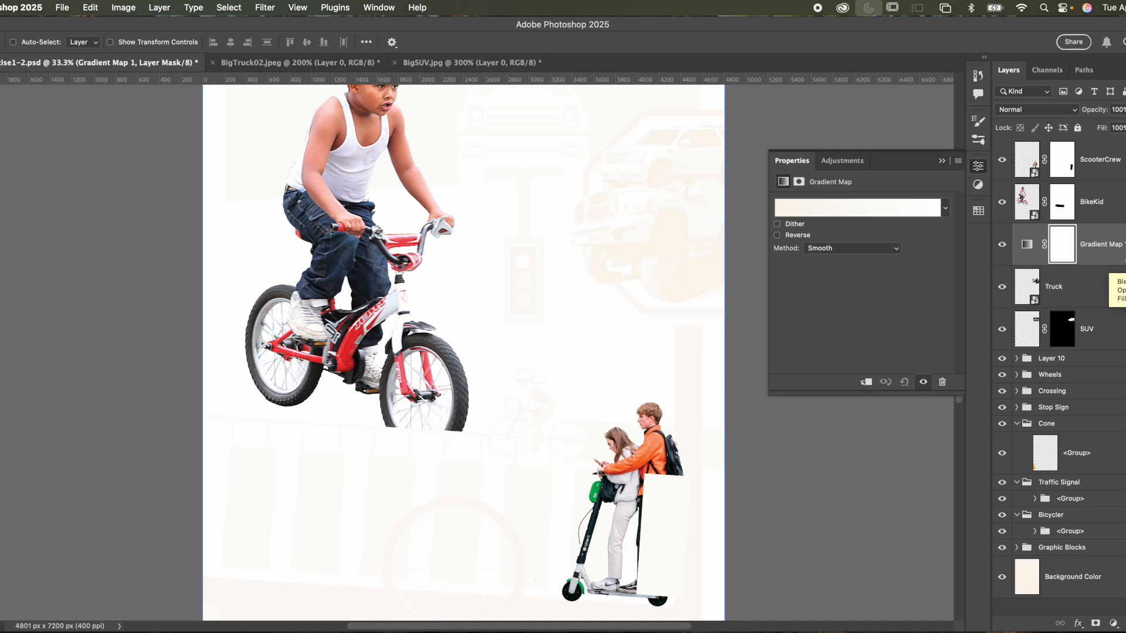
pyautogui.keyDown('alt'); pyautogui.click(1119, 265); pyautogui.keyUp('alt')
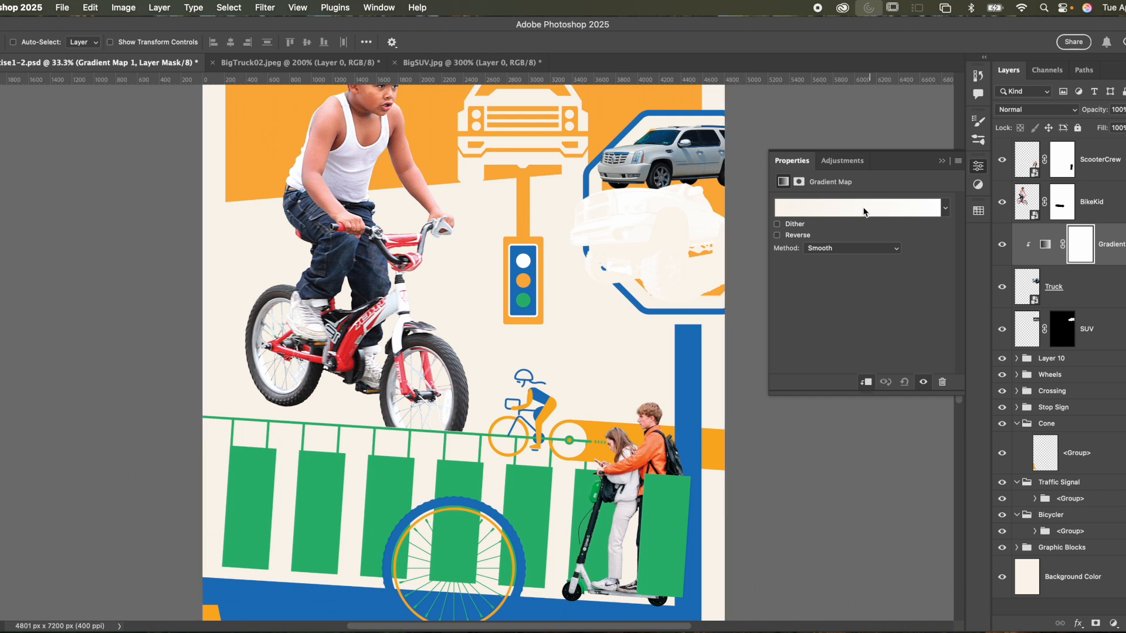
# Step: Edit the truck's Gradient Map so its starting stop is the poster blue and its end stop is the poster cream
pyautogui.click(1041, 247)
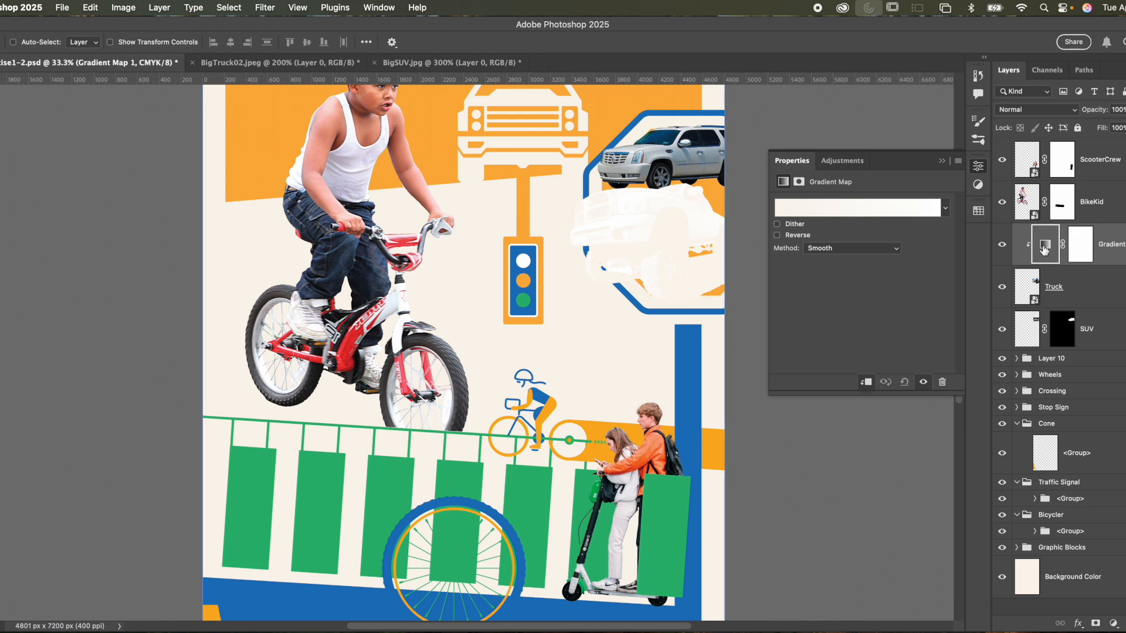
pyautogui.click(859, 211)
pyautogui.moveTo(886, 97); pyautogui.dragTo(496, 90)
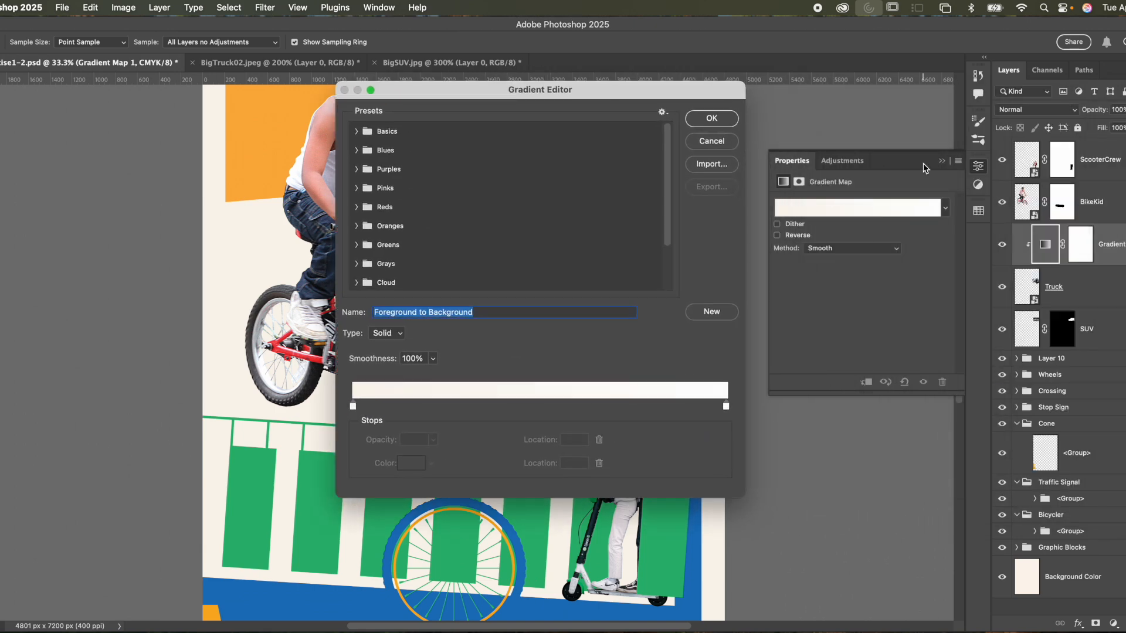
pyautogui.click(942, 161)
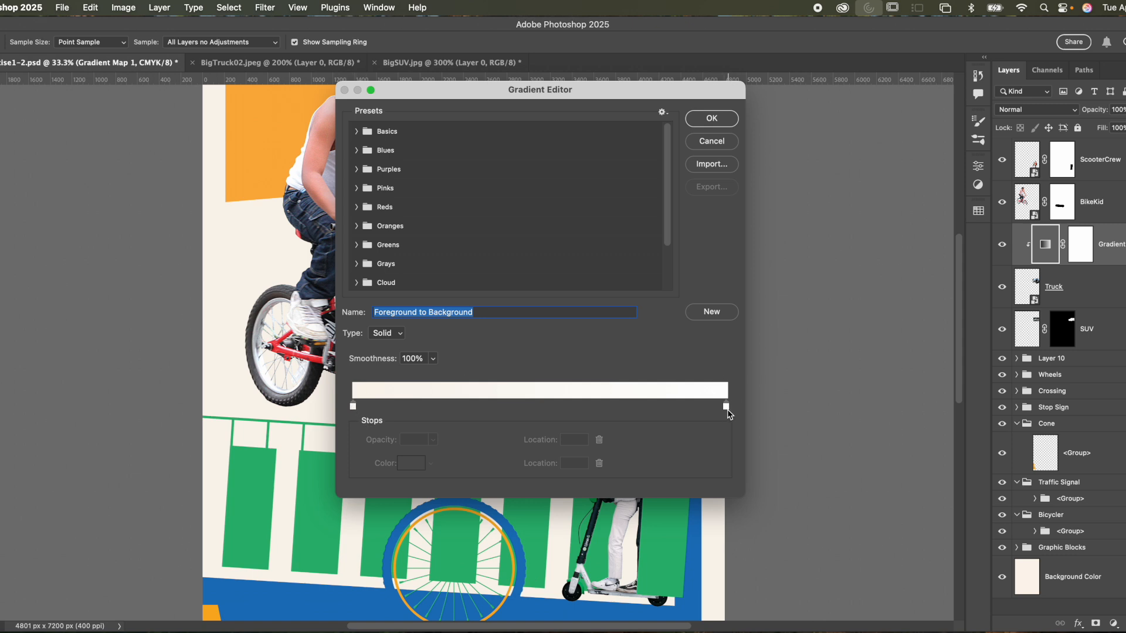
pyautogui.moveTo(658, 93); pyautogui.dragTo(432, 81)
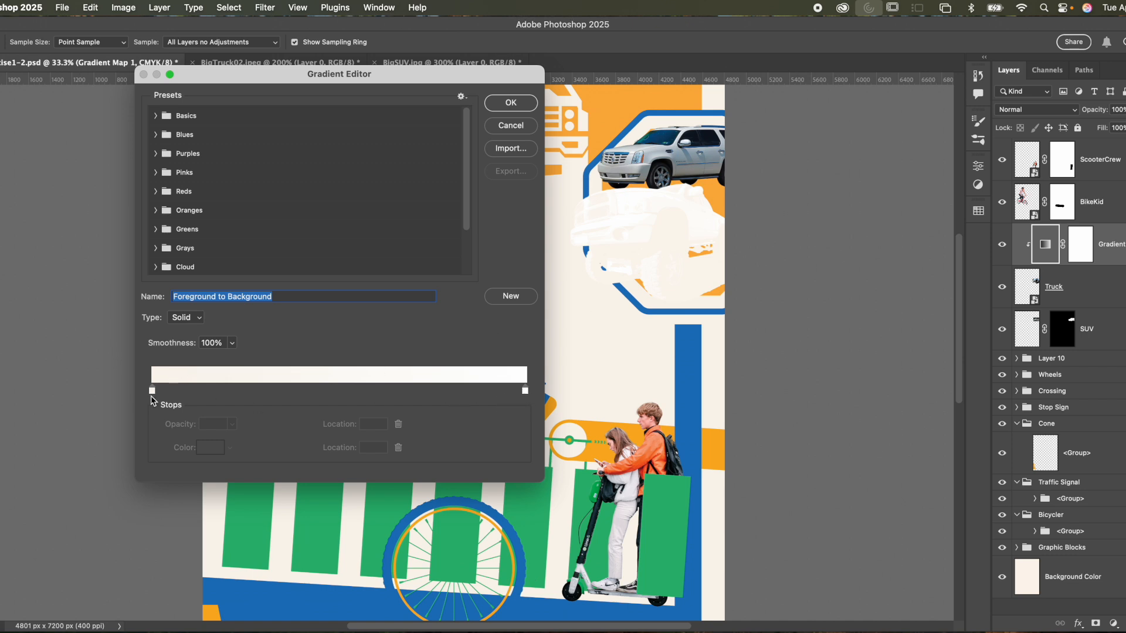
pyautogui.click(979, 213)
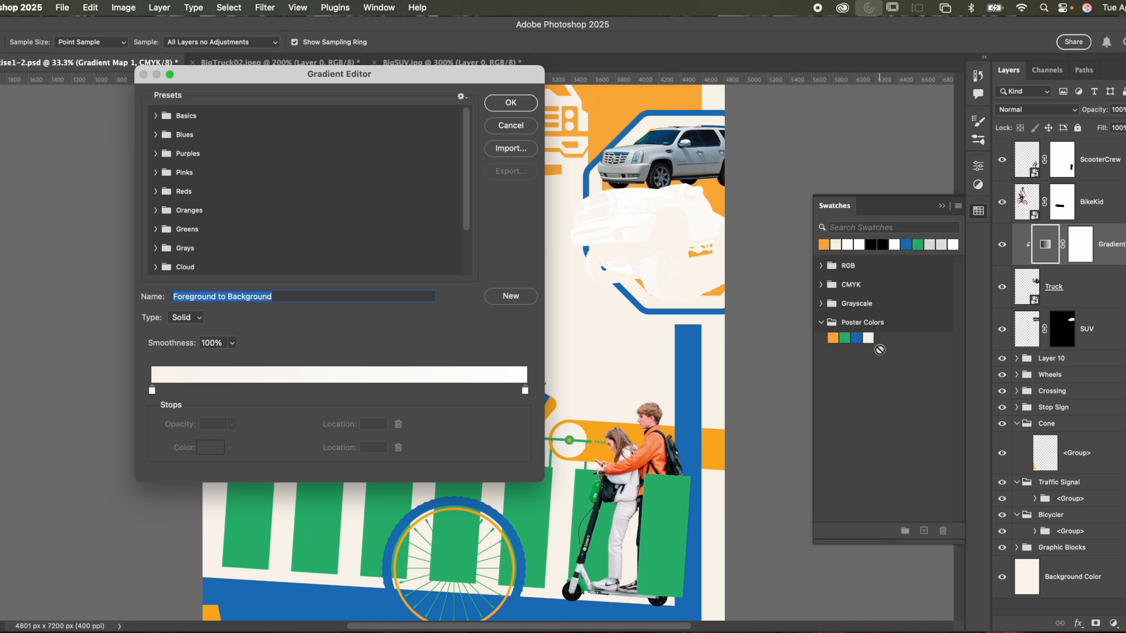
pyautogui.click(153, 391)
pyautogui.moveTo(152, 390)
pyautogui.mouseDown()
pyautogui.moveTo(163, 388)
pyautogui.moveTo(153, 391)
pyautogui.mouseUp()
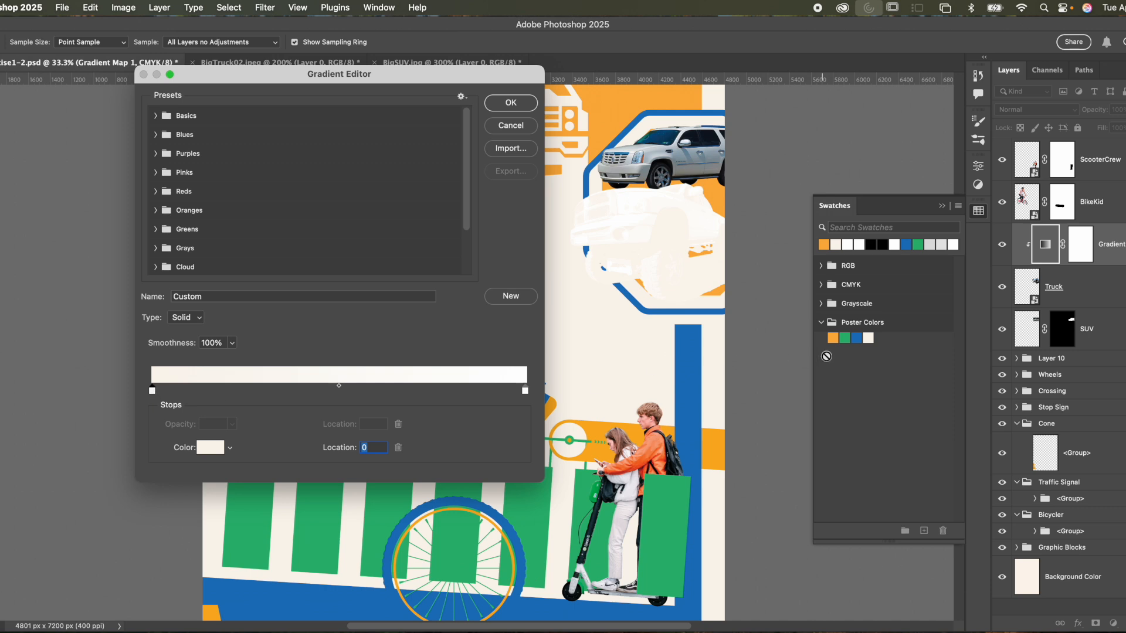
pyautogui.click(858, 337)
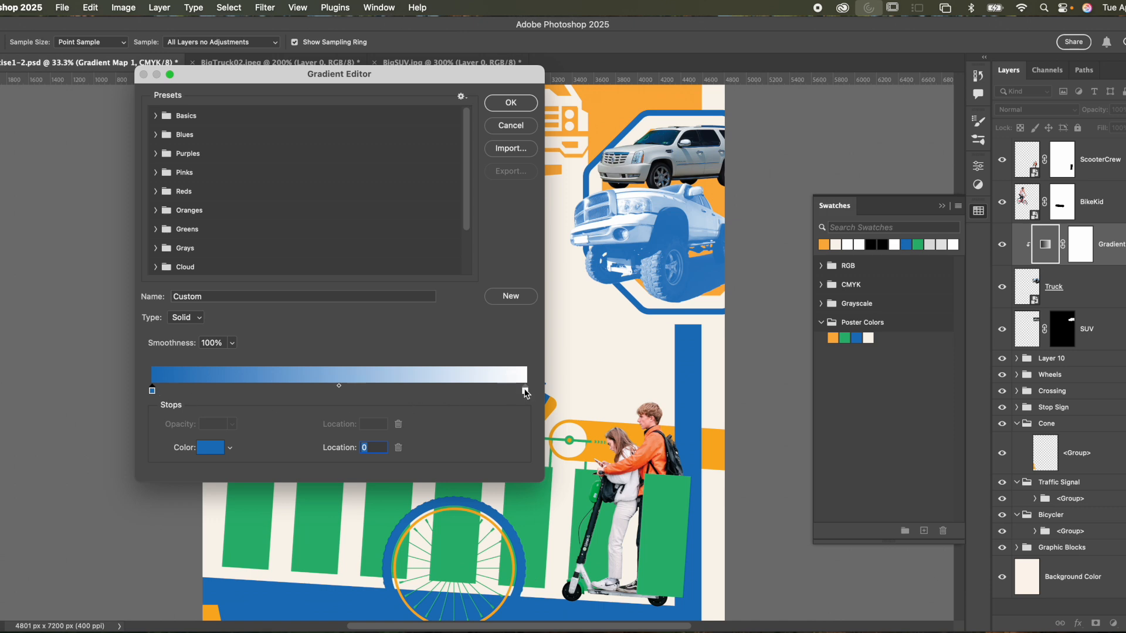
pyautogui.click(525, 391)
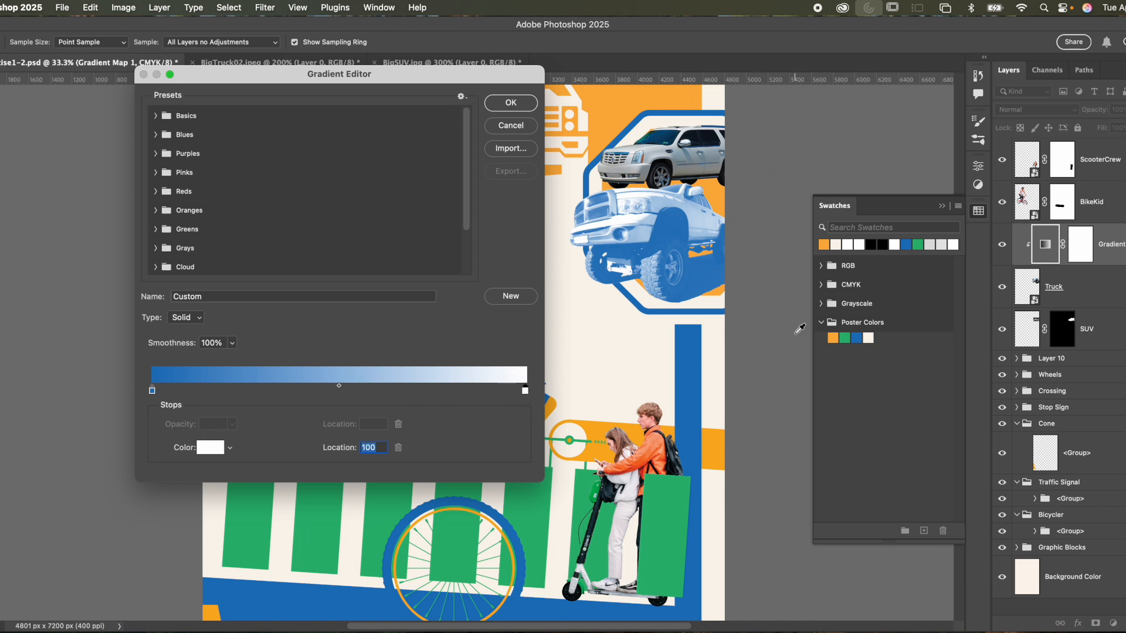
pyautogui.click(869, 338)
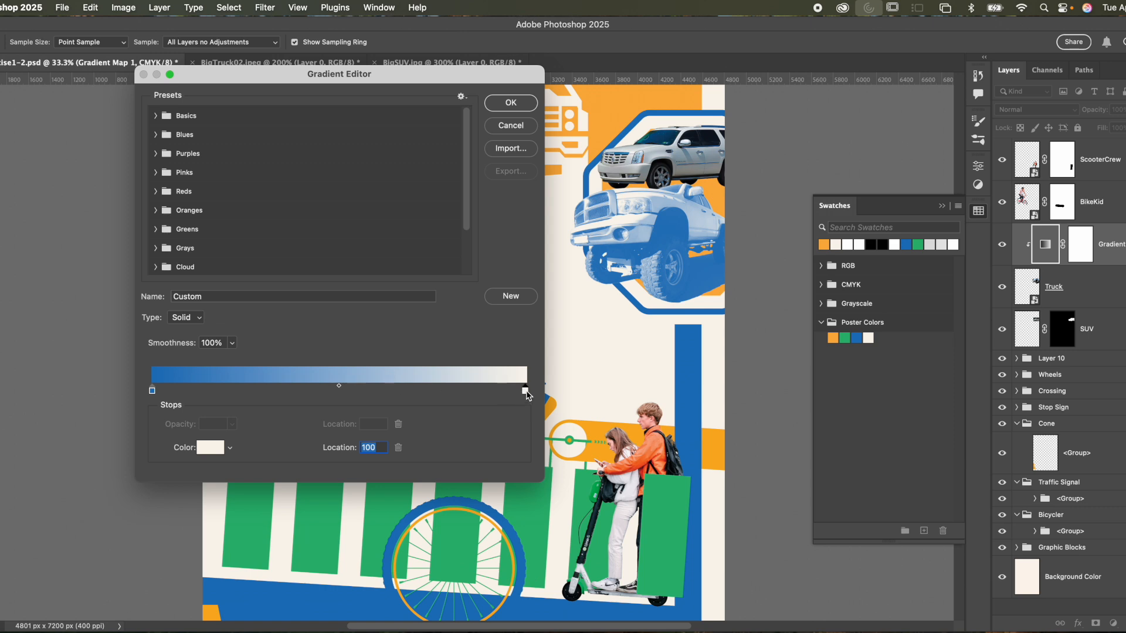
# Step: Add a third gradient stop near the middle, colour it poster orange, and accept the gradient
pyautogui.press('alt')
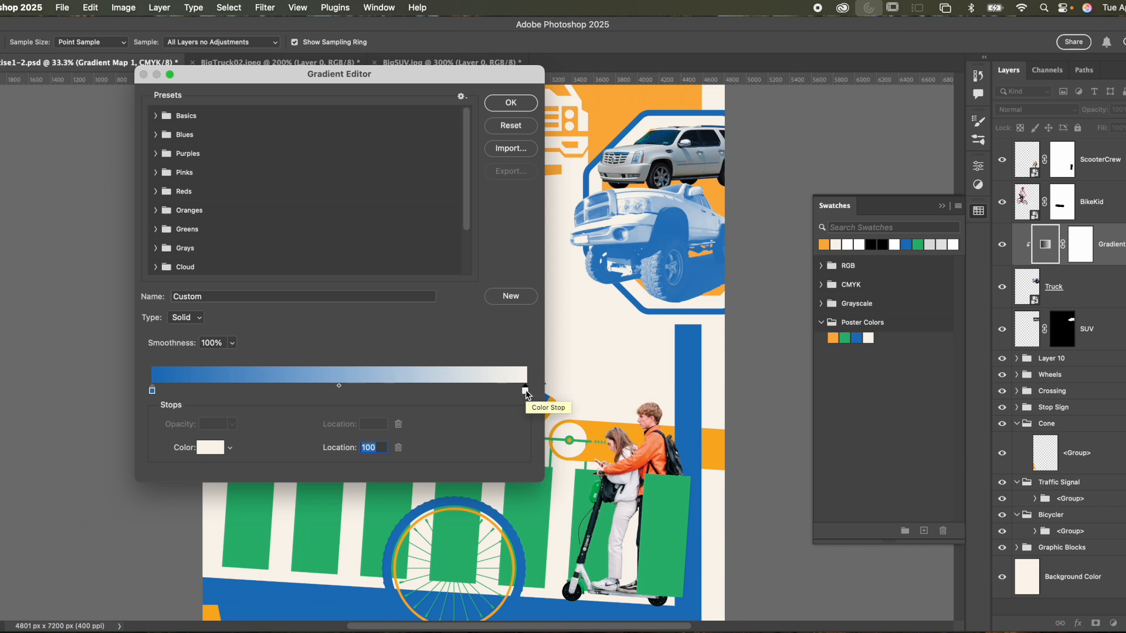
pyautogui.moveTo(525, 390); pyautogui.dragTo(339, 392)
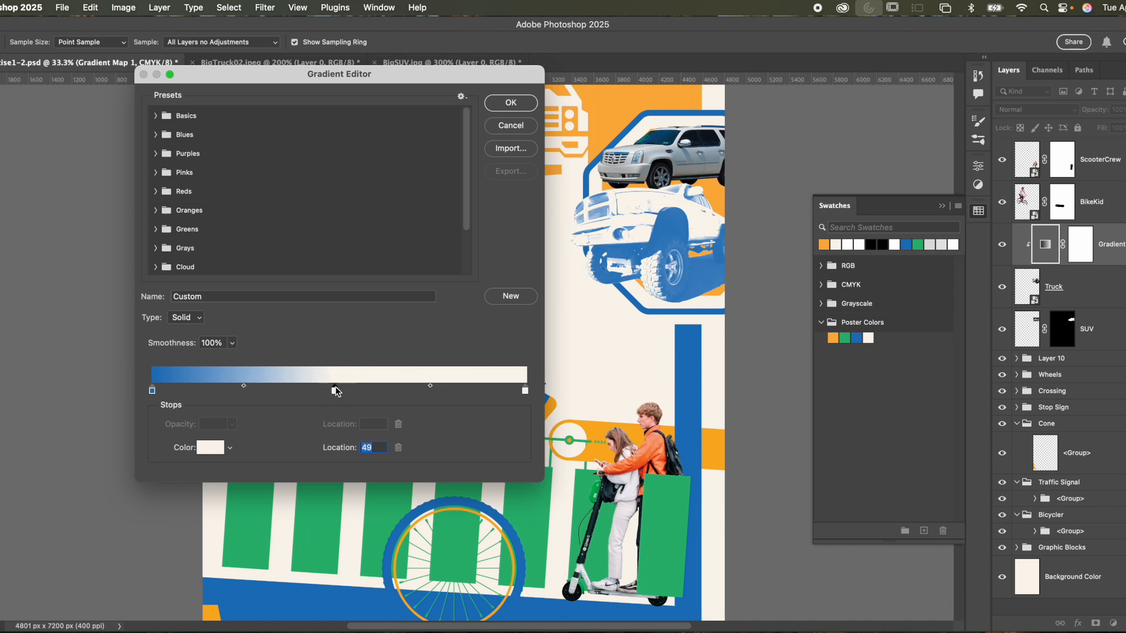
pyautogui.click(835, 337)
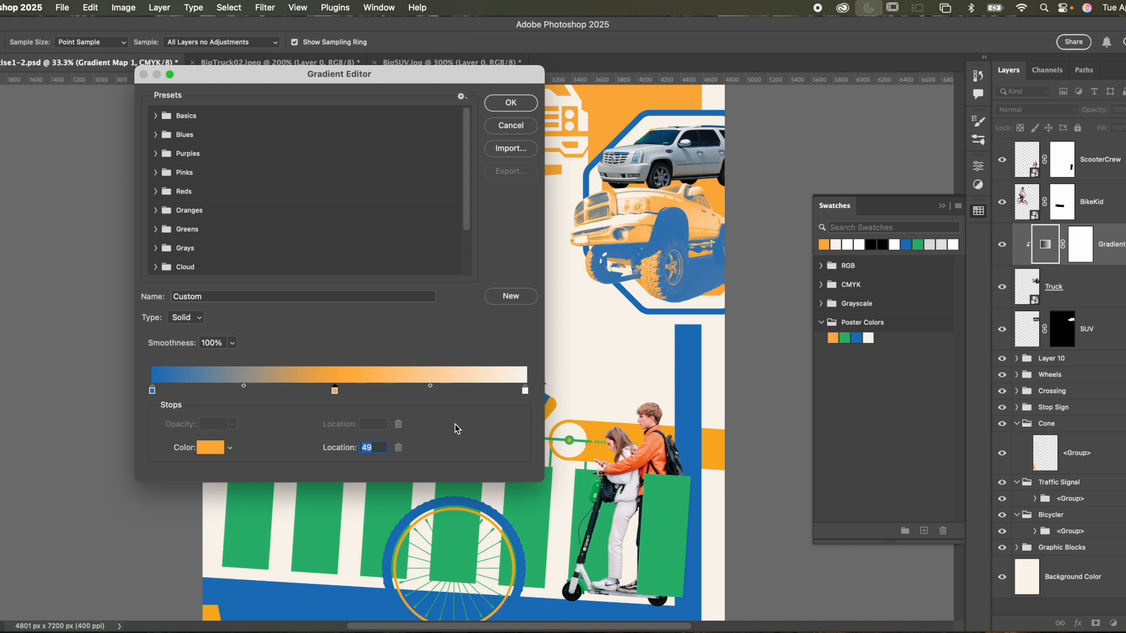
pyautogui.moveTo(336, 395)
pyautogui.mouseDown()
pyautogui.moveTo(280, 395)
pyautogui.moveTo(353, 390)
pyautogui.mouseUp()
pyautogui.click(510, 110)
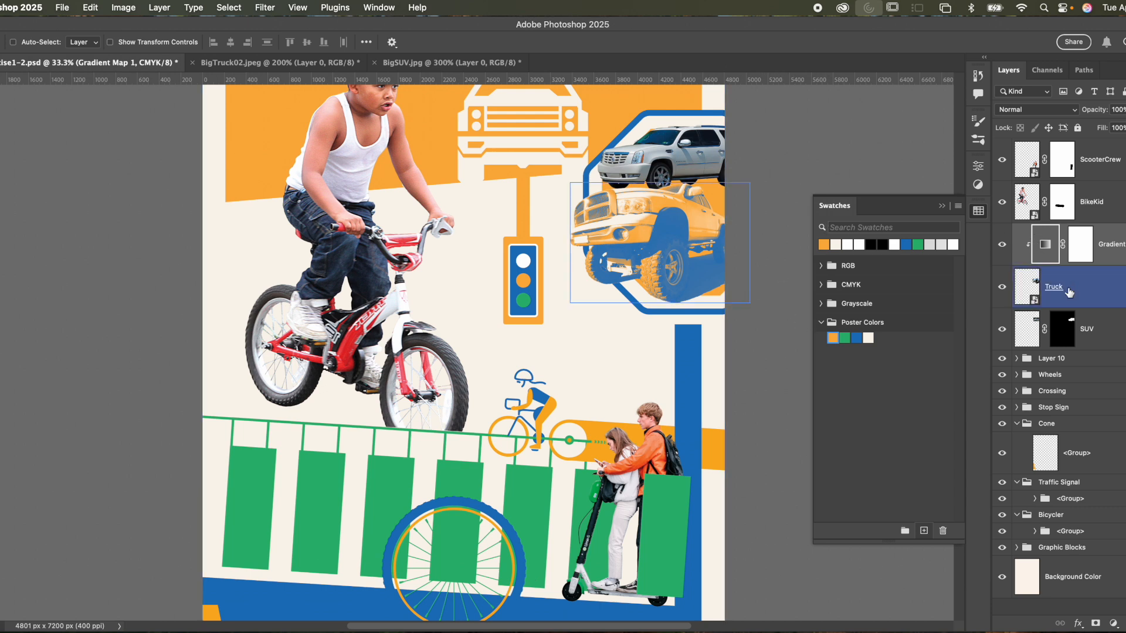
# Step: Try the Dust & Scratches filter on the Truck layer with a radius of 38 pixels and a threshold of 120 levels
pyautogui.click(1093, 286)
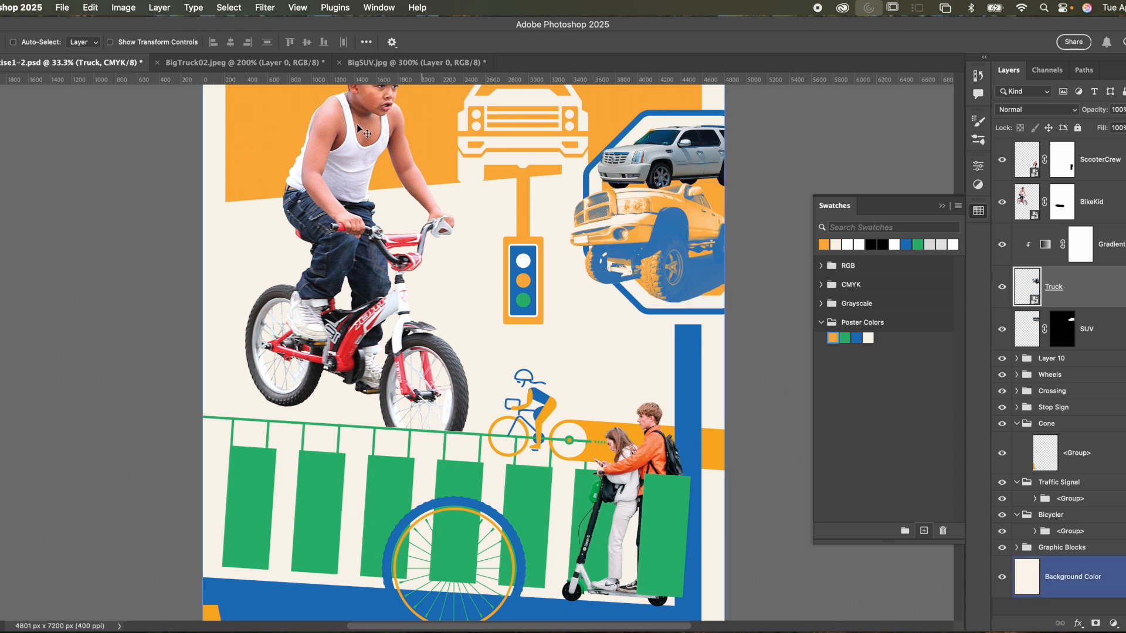
pyautogui.click(264, 8)
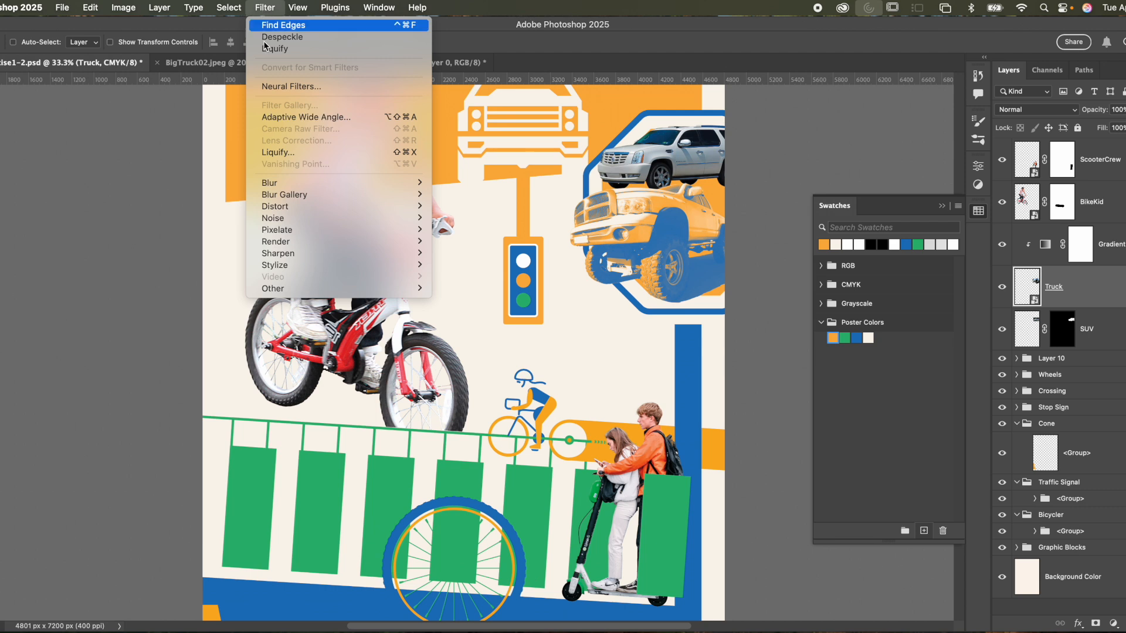
pyautogui.moveTo(290, 186)
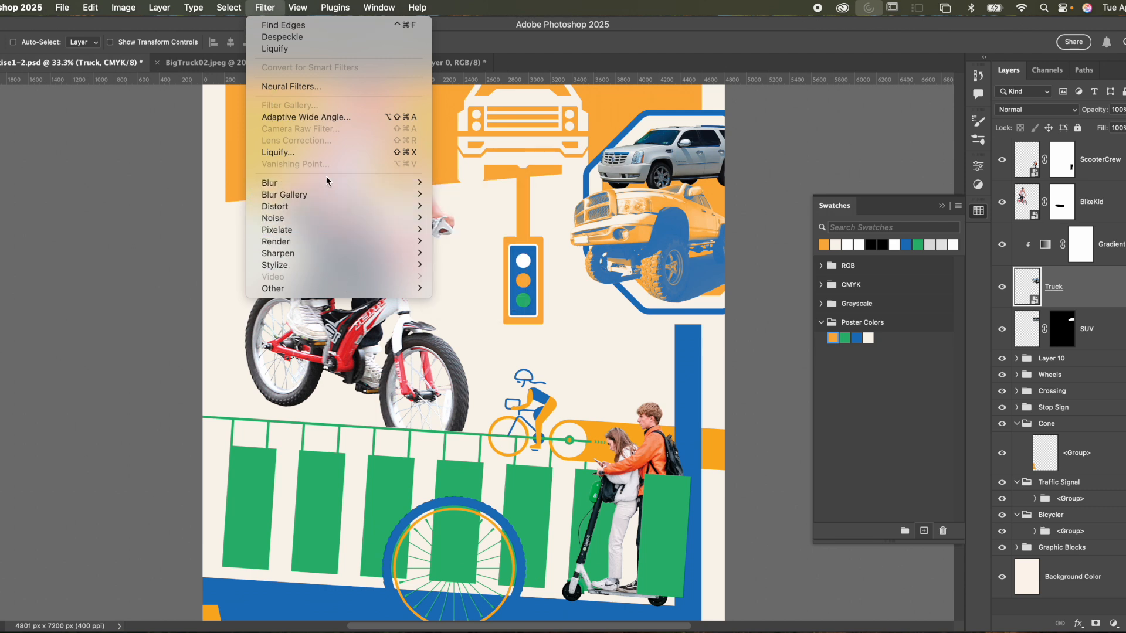
pyautogui.moveTo(326, 182)
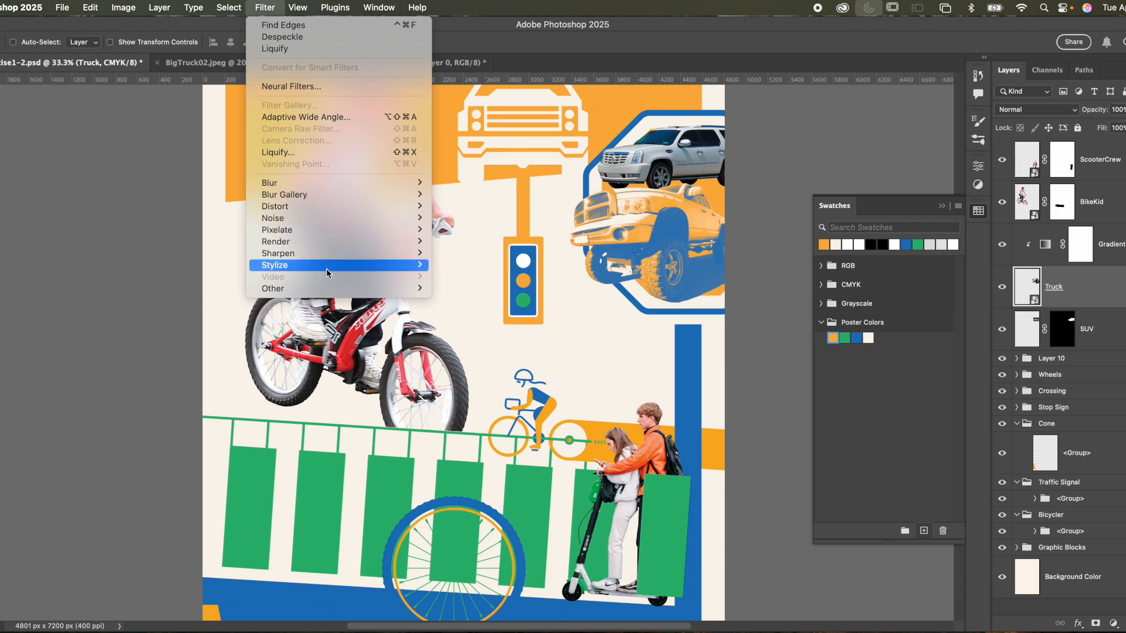
pyautogui.moveTo(326, 269)
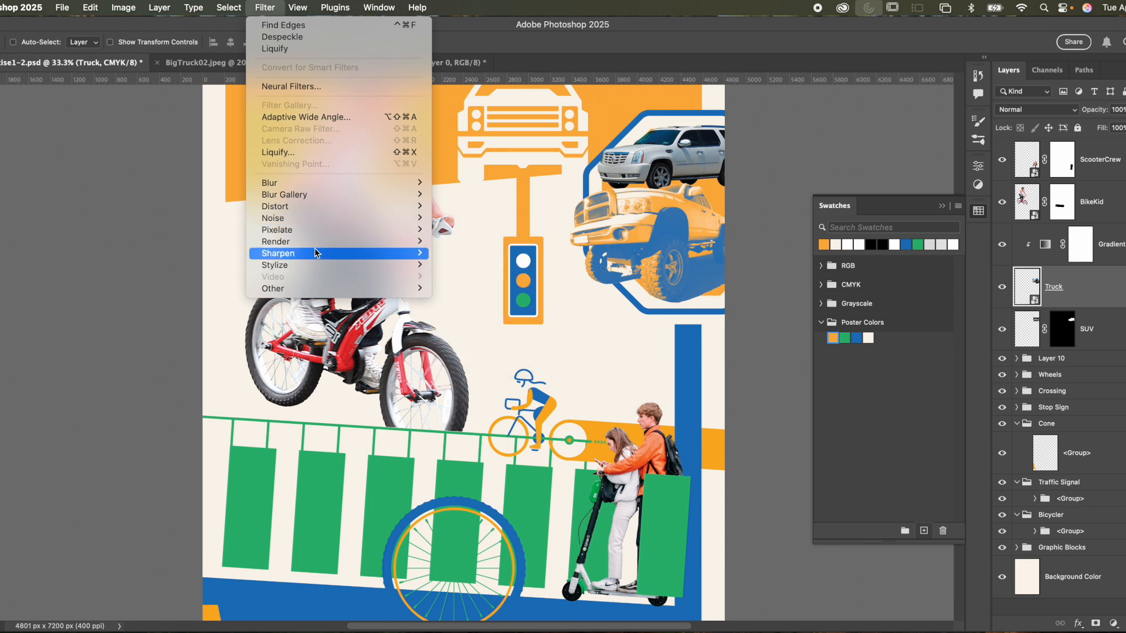
pyautogui.moveTo(400, 221)
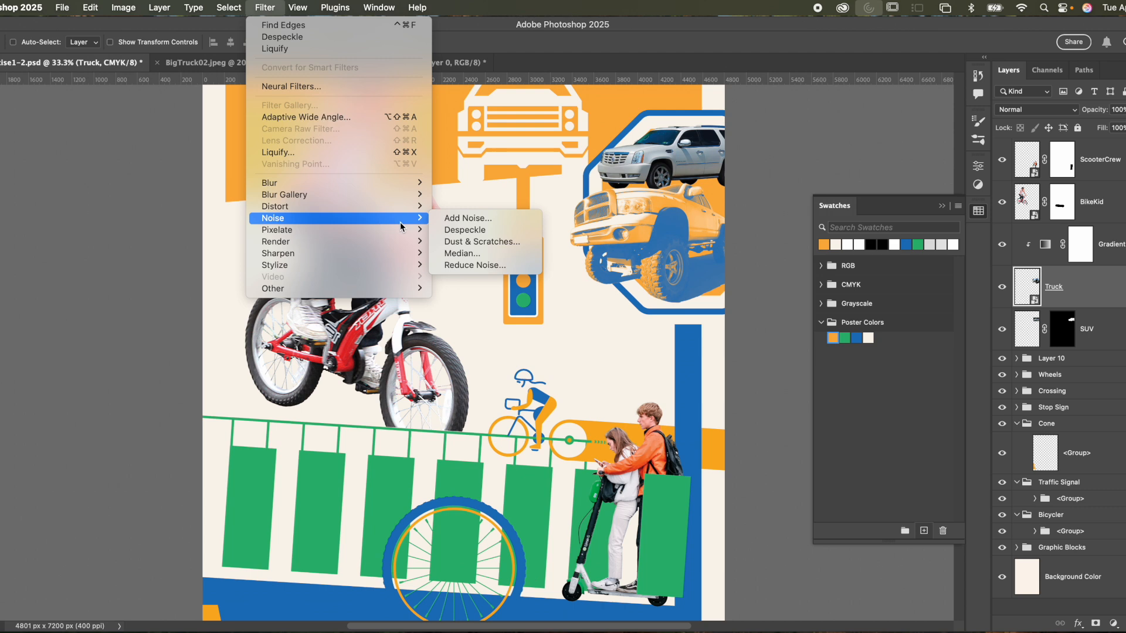
pyautogui.click(495, 241)
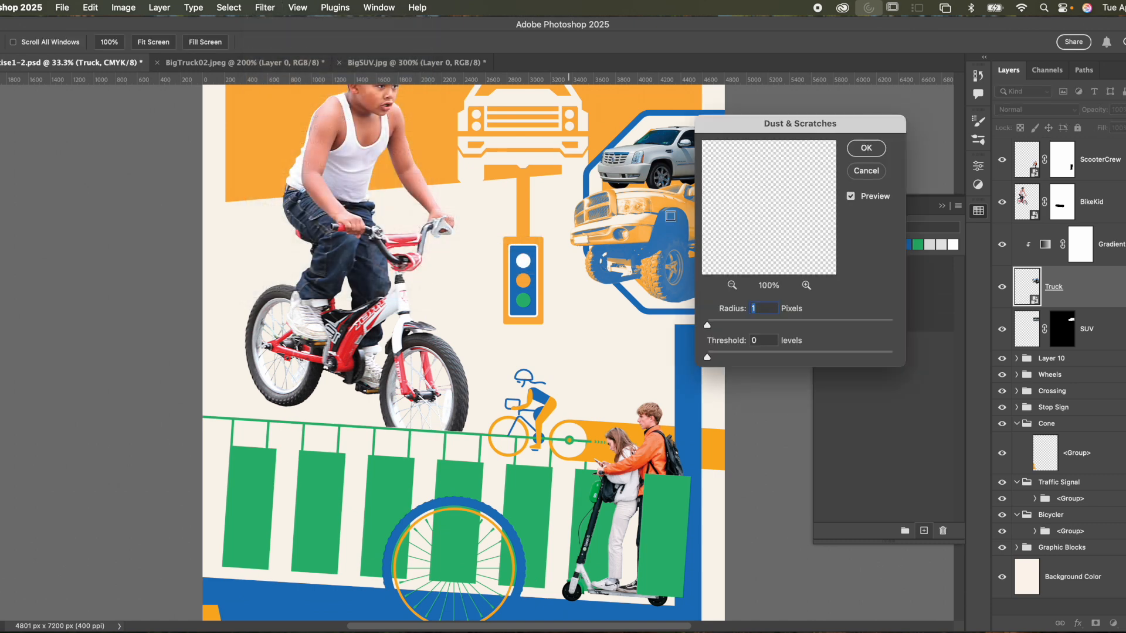
pyautogui.moveTo(783, 133); pyautogui.dragTo(820, 146)
pyautogui.moveTo(744, 339); pyautogui.dragTo(842, 374)
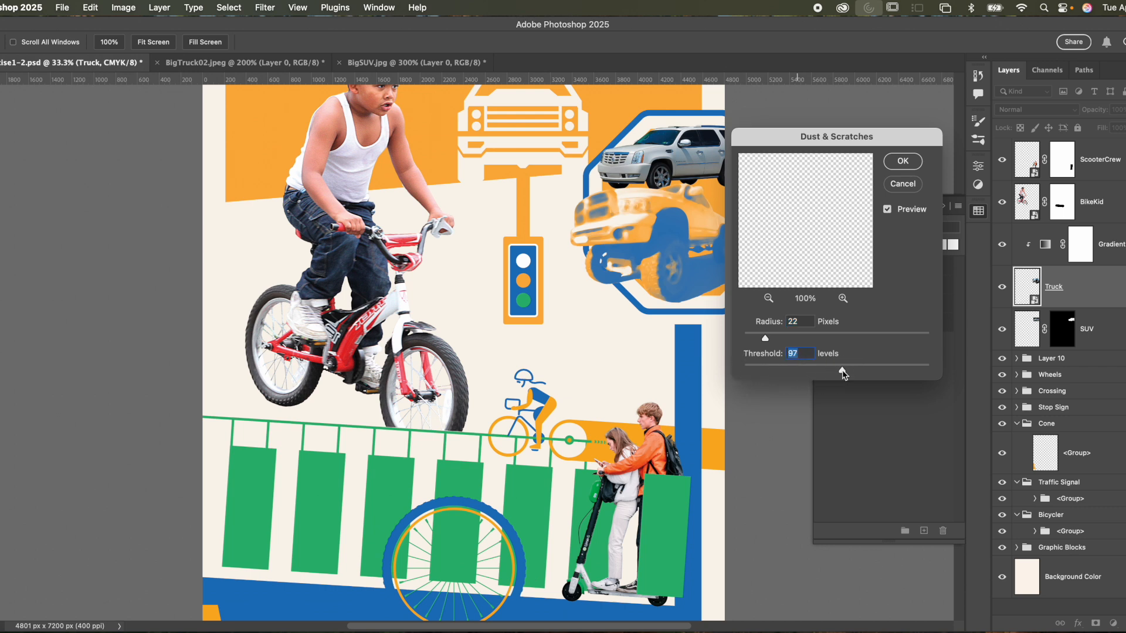
pyautogui.moveTo(766, 338); pyautogui.dragTo(770, 339)
pyautogui.moveTo(843, 371); pyautogui.dragTo(853, 372)
pyautogui.moveTo(877, 146); pyautogui.dragTo(897, 147)
pyautogui.moveTo(792, 340); pyautogui.dragTo(801, 340)
pyautogui.moveTo(874, 372); pyautogui.dragTo(885, 371)
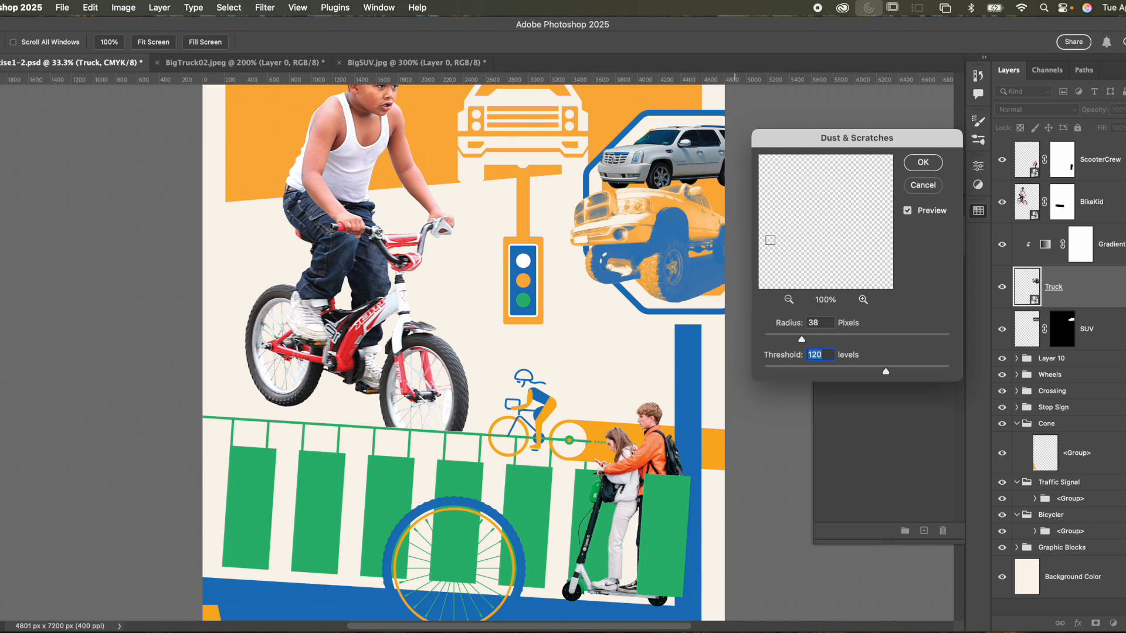
pyautogui.click(923, 162)
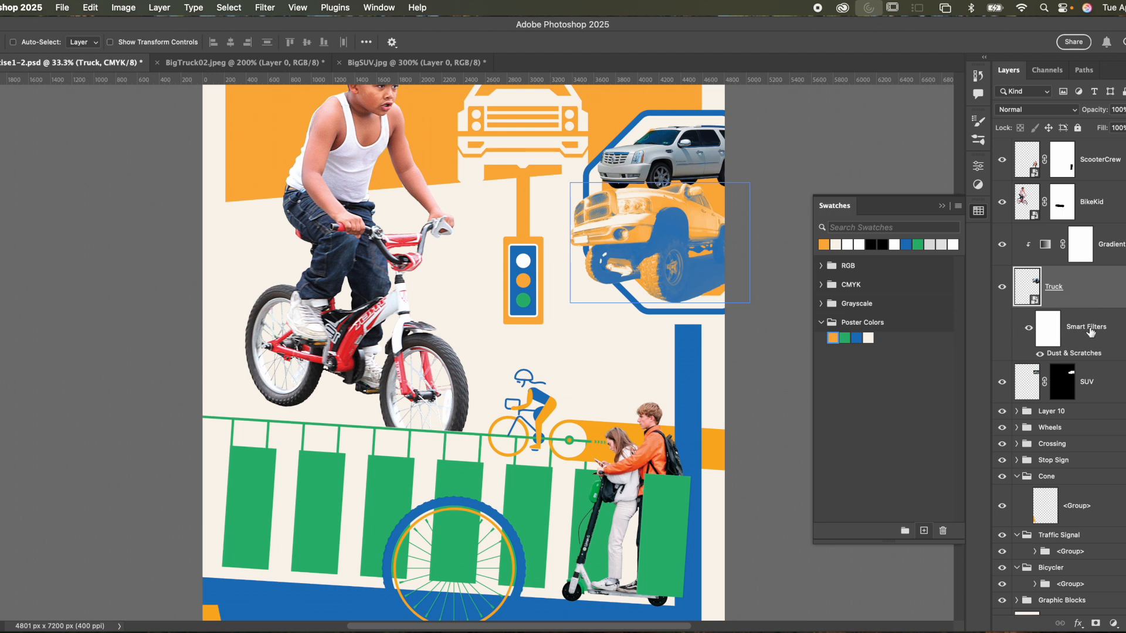
# Step: Compare the truck with and without Dust & Scratches, and undo the filter
pyautogui.click(1039, 354)
pyautogui.click(1039, 354)
pyautogui.click(1039, 354)
pyautogui.click(1039, 353)
pyautogui.click(1088, 354)
pyautogui.scroll(-2, 1088, 354)
pyautogui.press('super+z')
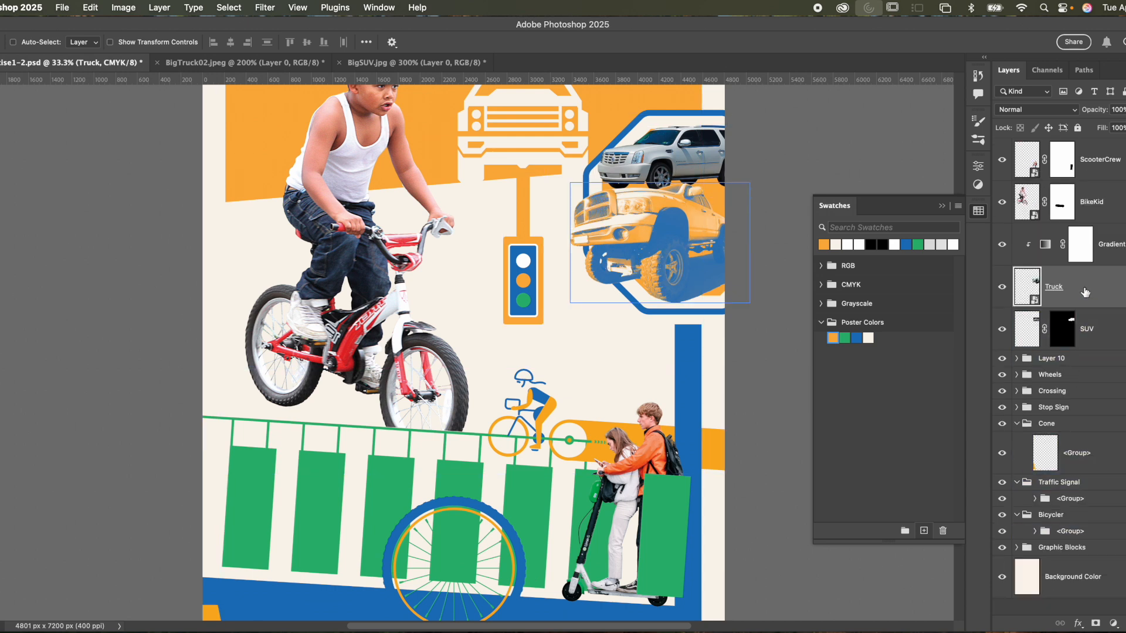
# Step: Apply the Find Edges stylize filter to the Truck layer
pyautogui.click(270, 8)
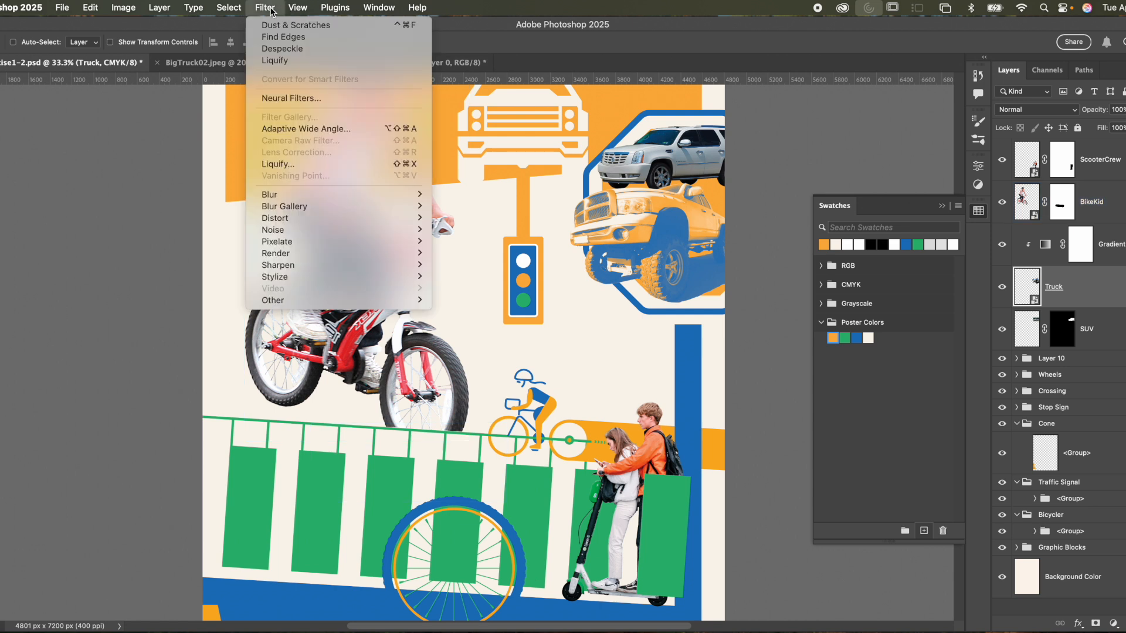
pyautogui.moveTo(296, 265)
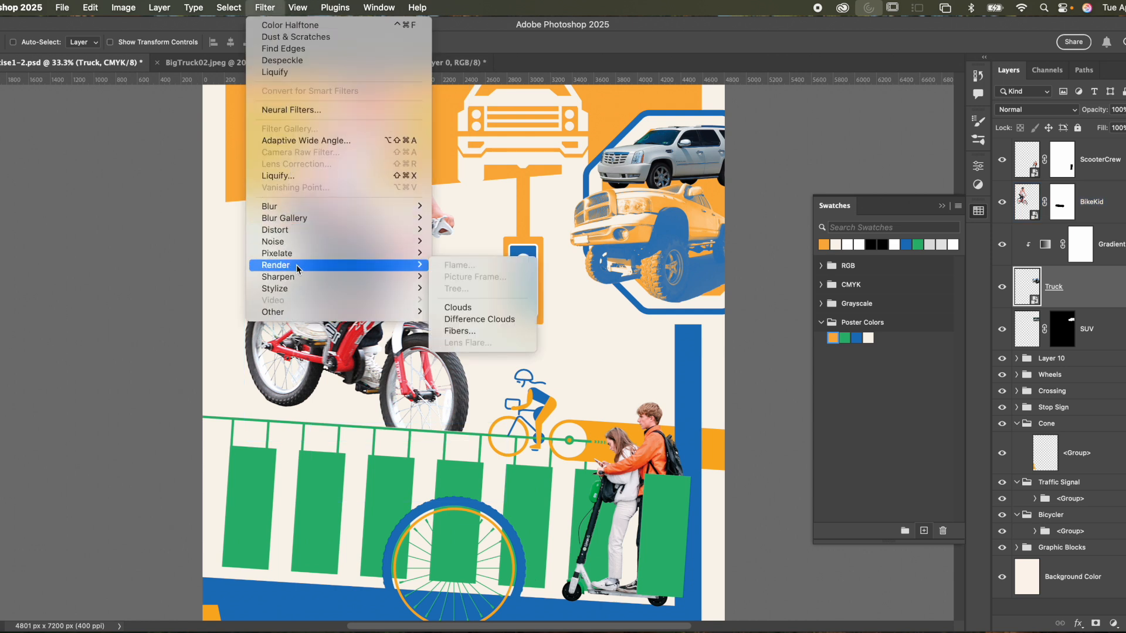
pyautogui.moveTo(296, 290)
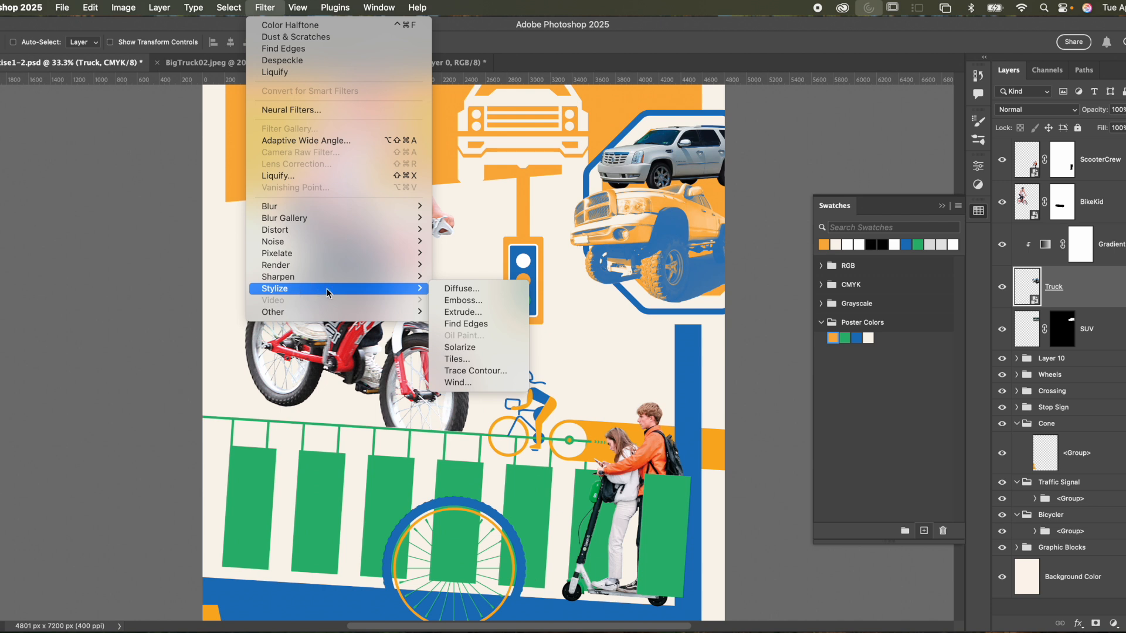
pyautogui.click(482, 327)
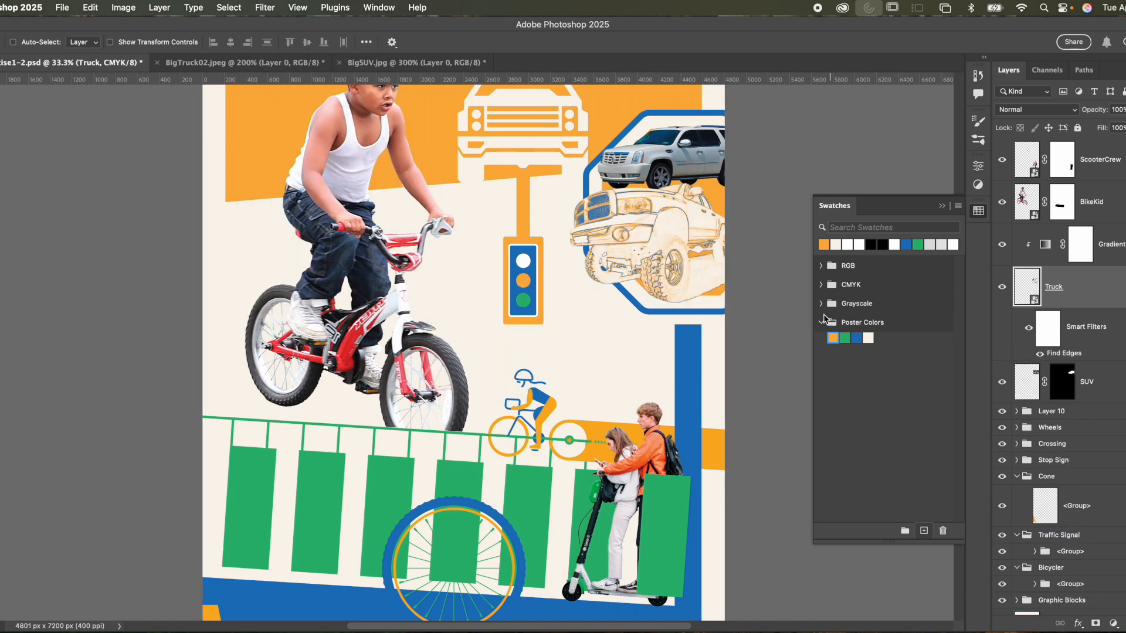
# Step: Reverse the colour order in the truck's gradient map, placing the cream stop at location 0 and the blue stop at 100
pyautogui.press('super+plus')
pyautogui.moveTo(797, 310); pyautogui.dragTo(630, 468)
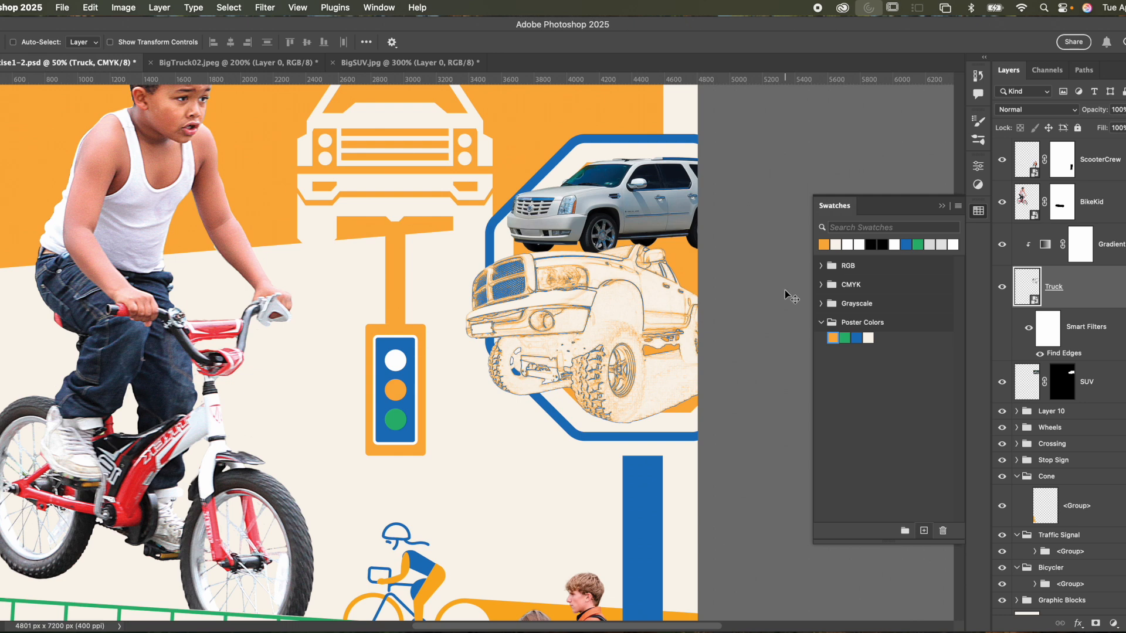
pyautogui.click(1026, 260)
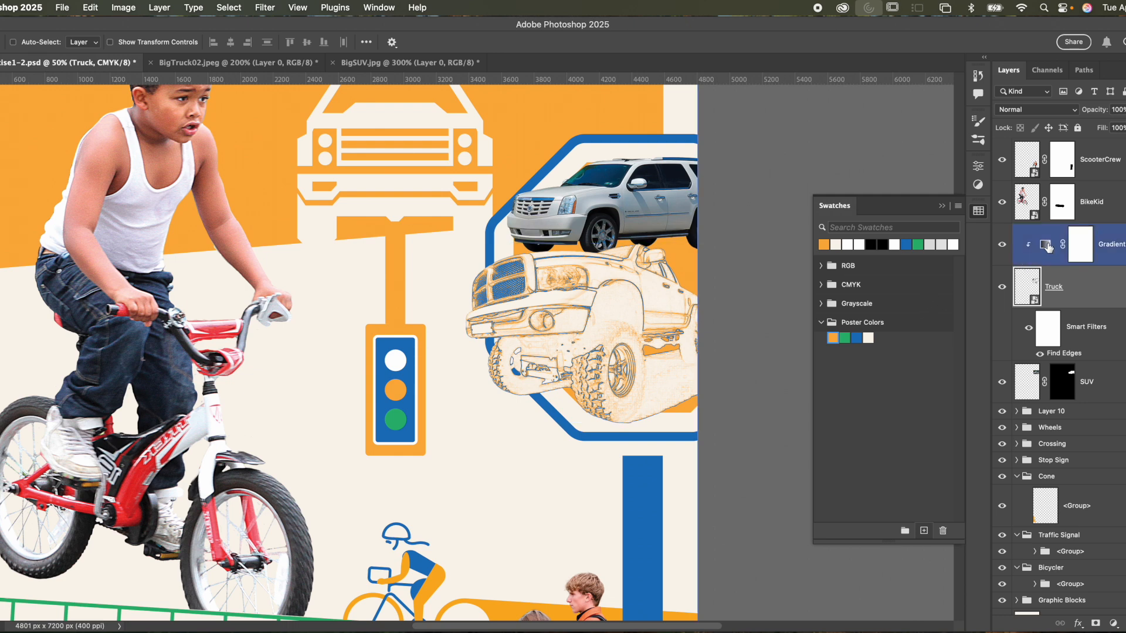
pyautogui.doubleClick(1047, 246)
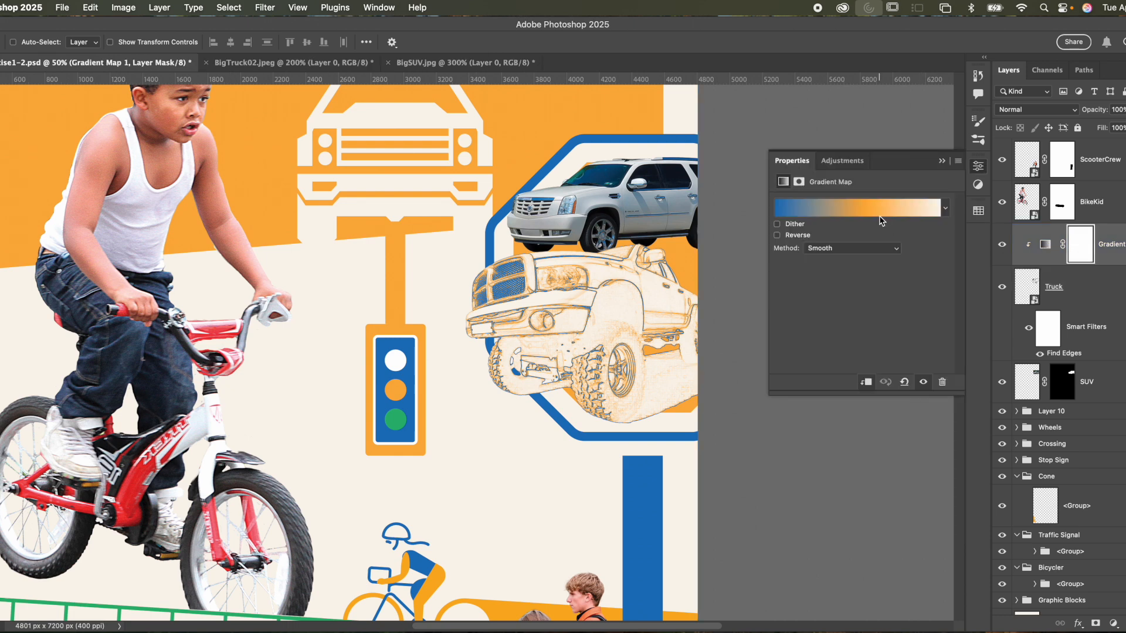
pyautogui.click(879, 216)
pyautogui.moveTo(444, 77); pyautogui.dragTo(331, 62)
pyautogui.moveTo(55, 380)
pyautogui.mouseDown()
pyautogui.moveTo(423, 382)
pyautogui.moveTo(43, 386)
pyautogui.mouseUp()
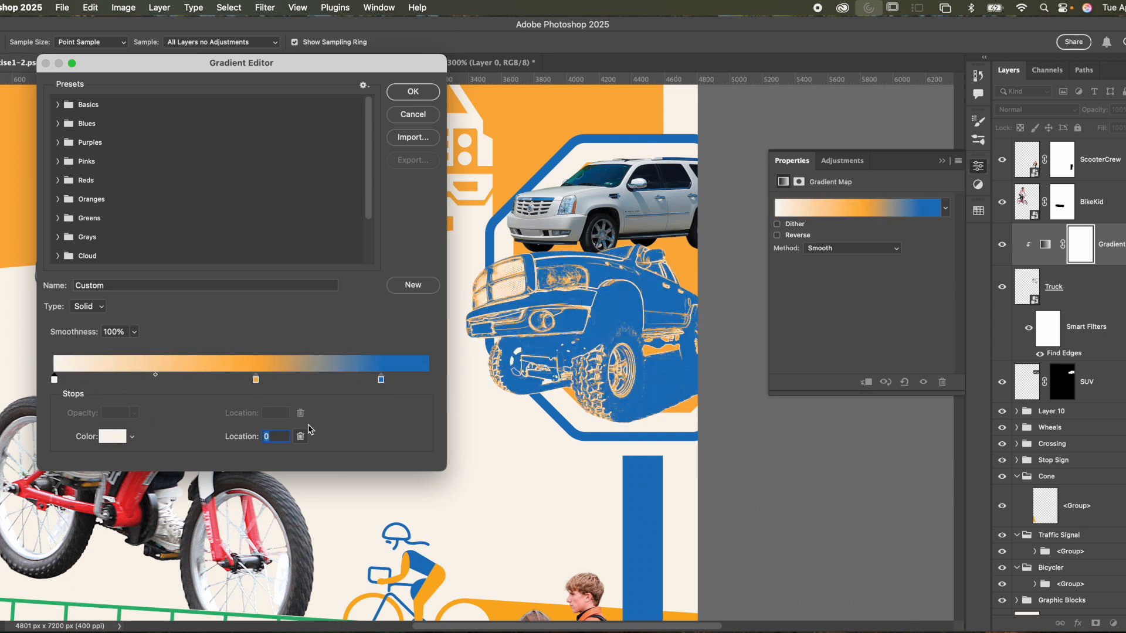
pyautogui.moveTo(381, 381); pyautogui.dragTo(435, 384)
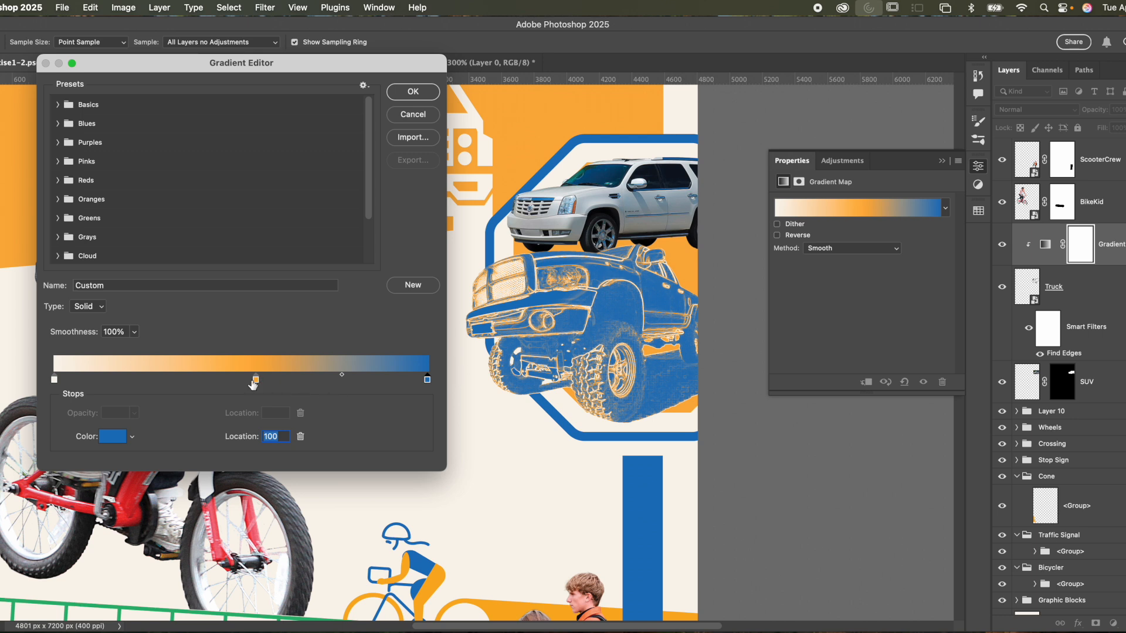
# Step: Set the orange gradient stop to location 66, check the effect on the truck, and accept the gradient
pyautogui.moveTo(255, 381); pyautogui.dragTo(301, 381)
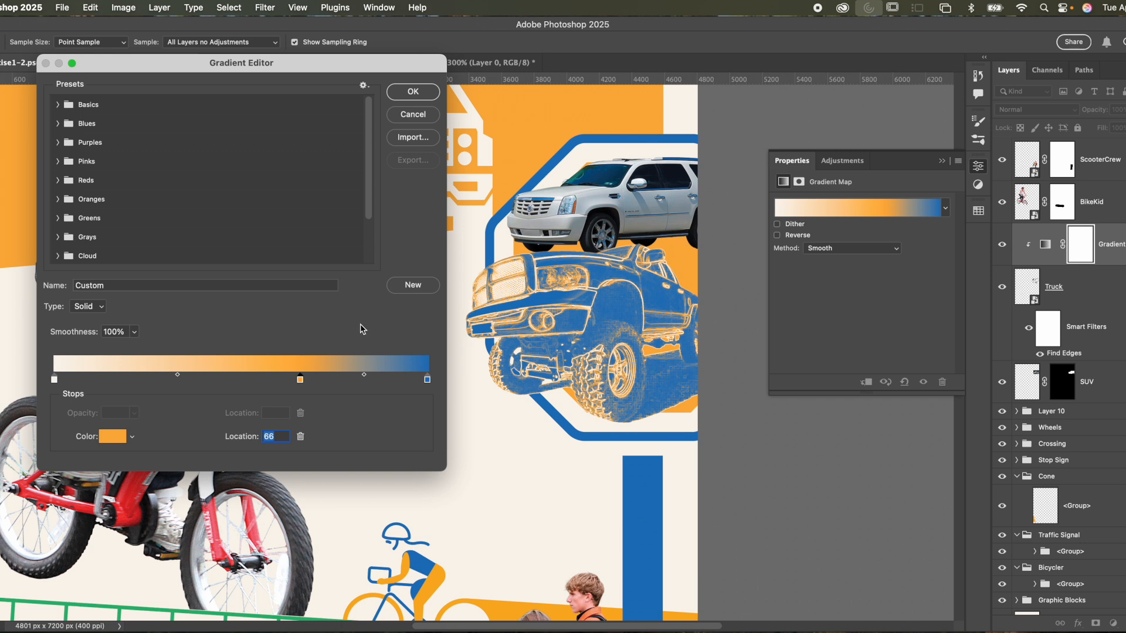
pyautogui.moveTo(360, 64); pyautogui.dragTo(1023, 93)
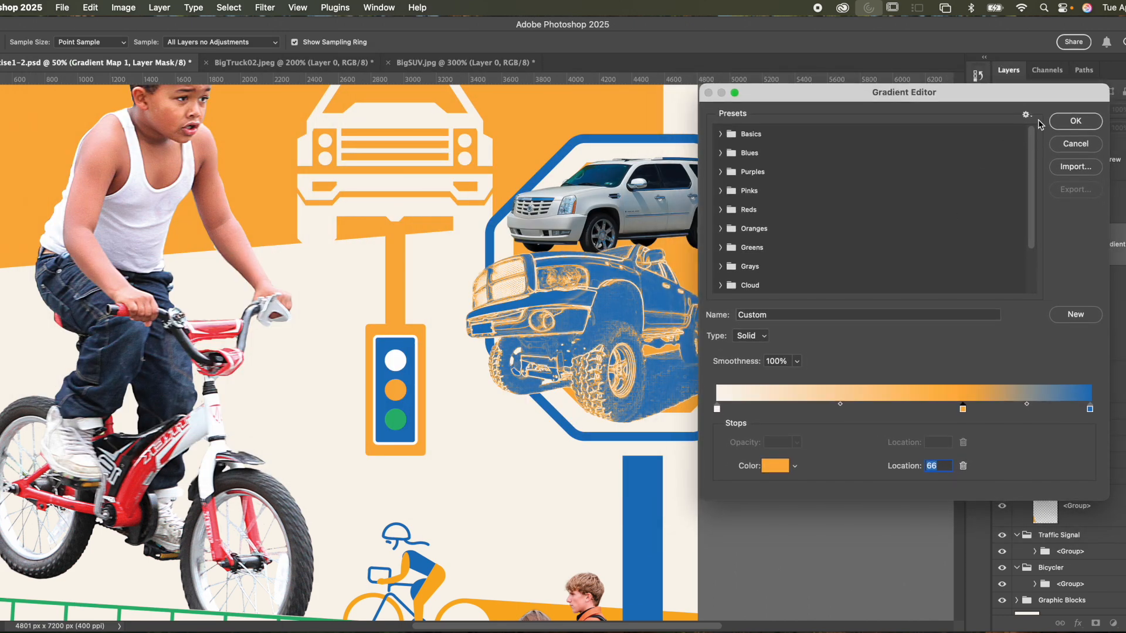
pyautogui.click(1069, 122)
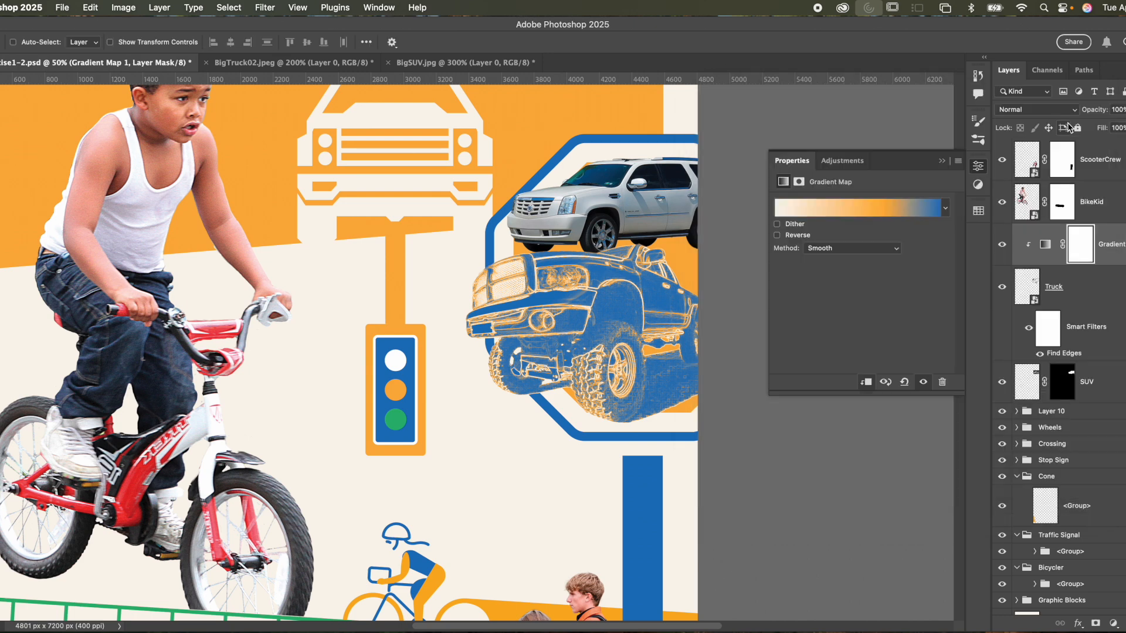
# Step: Add a Noise smart filter to the Truck layer and set its distribution to Gaussian
pyautogui.click(1073, 288)
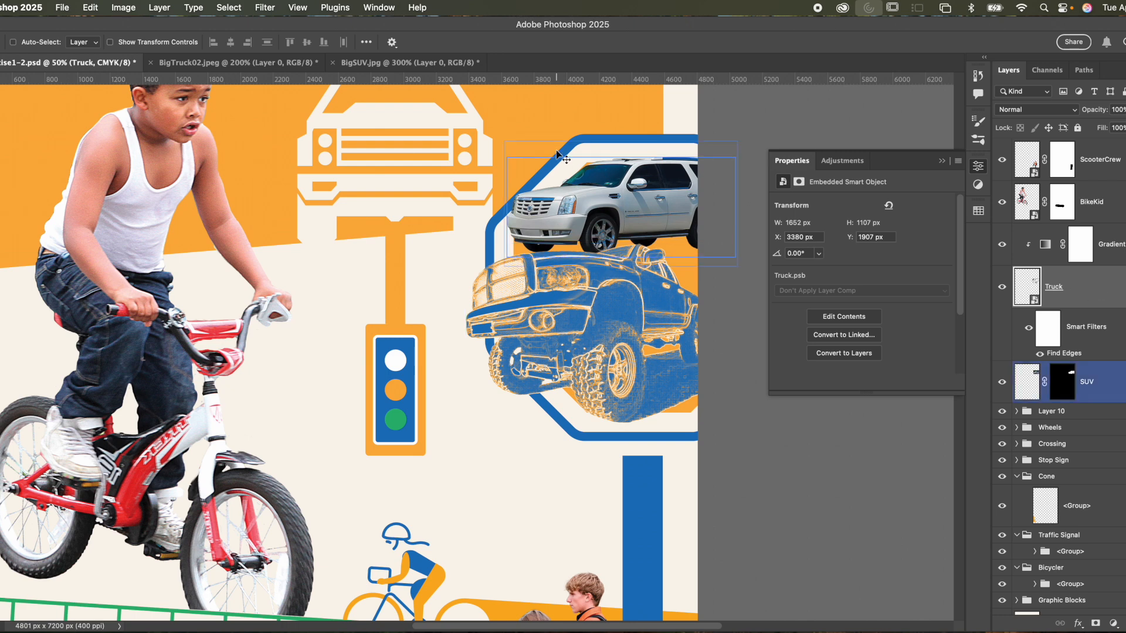
pyautogui.click(265, 7)
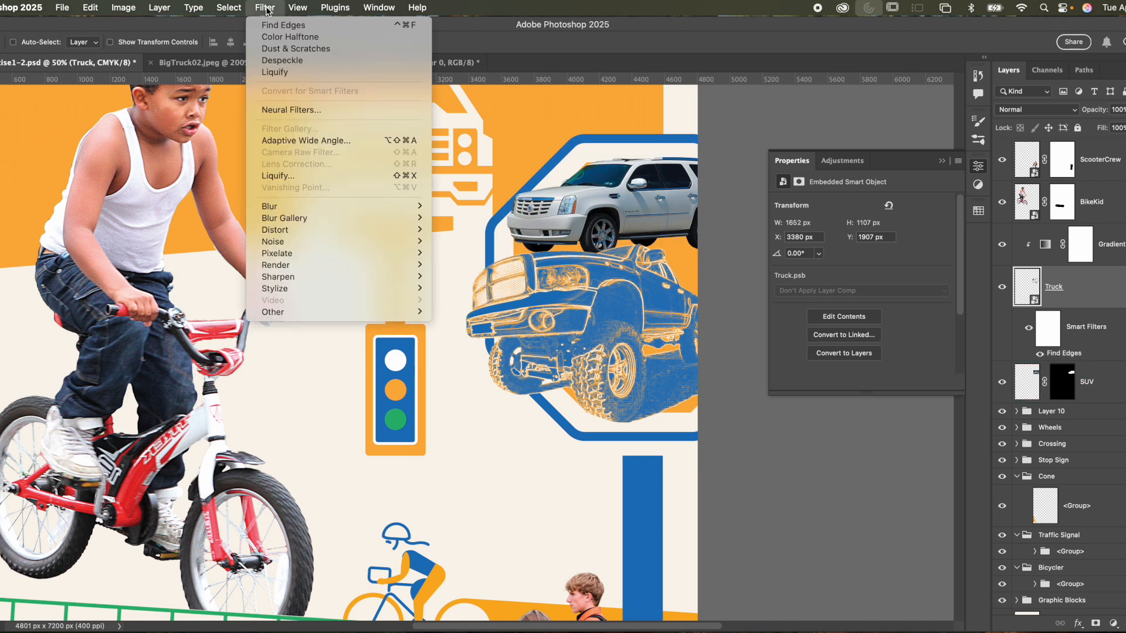
pyautogui.moveTo(388, 242)
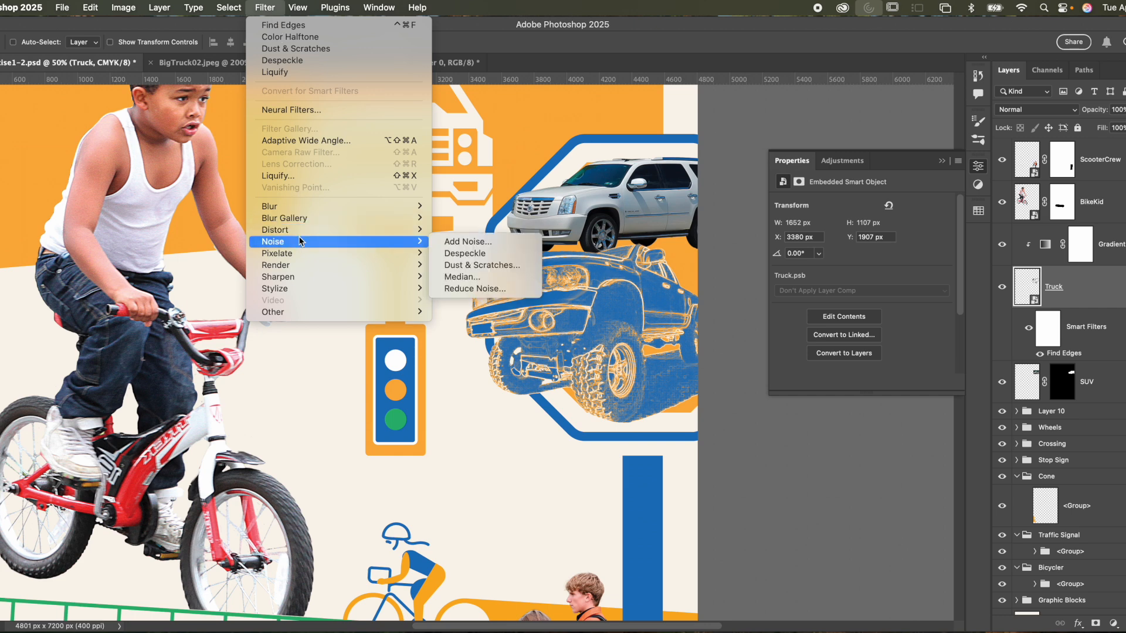
pyautogui.click(463, 243)
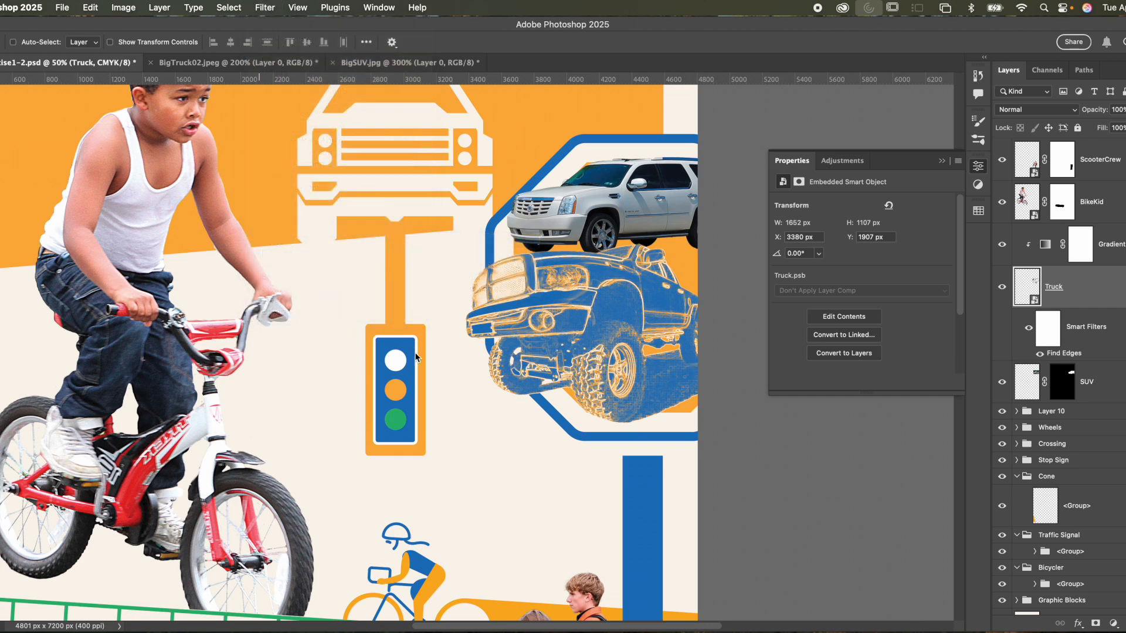
pyautogui.moveTo(283, 190); pyautogui.dragTo(373, 205)
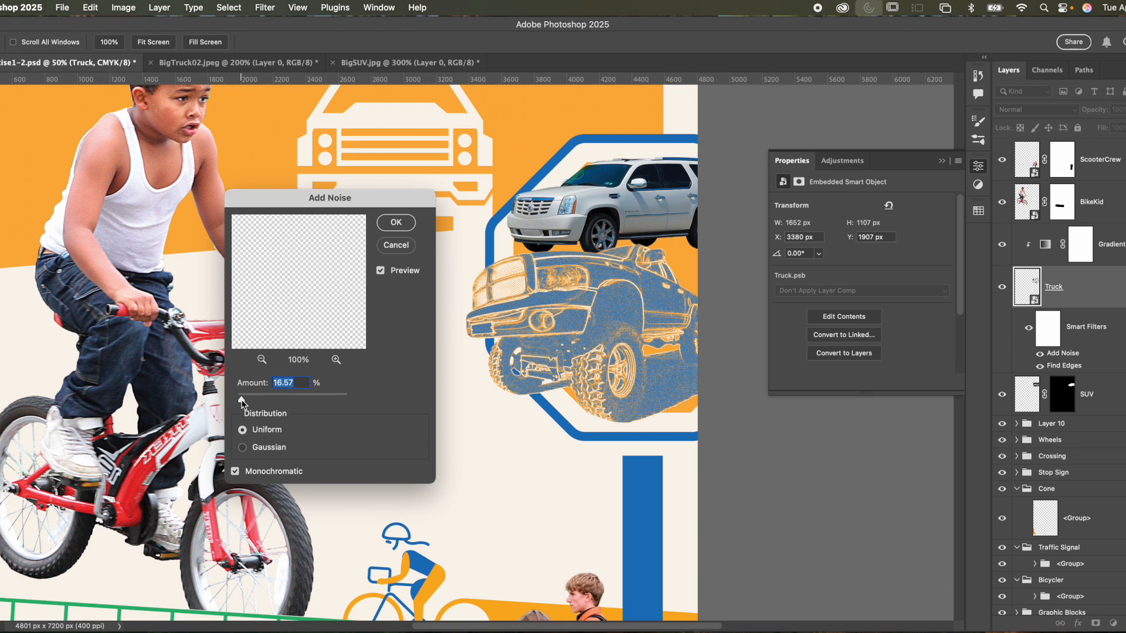
pyautogui.click(242, 447)
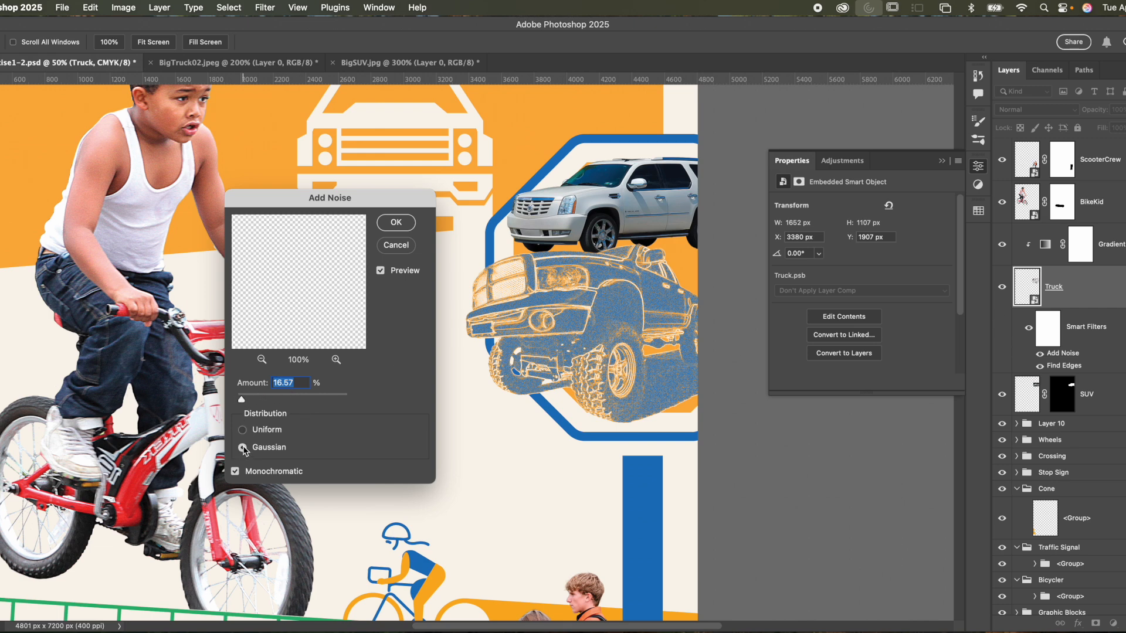
# Step: Turn off monochromatic noise, raise the noise amount to about 24% or slightly more, and apply the filter
pyautogui.click(241, 398)
pyautogui.moveTo(243, 399); pyautogui.dragTo(242, 400)
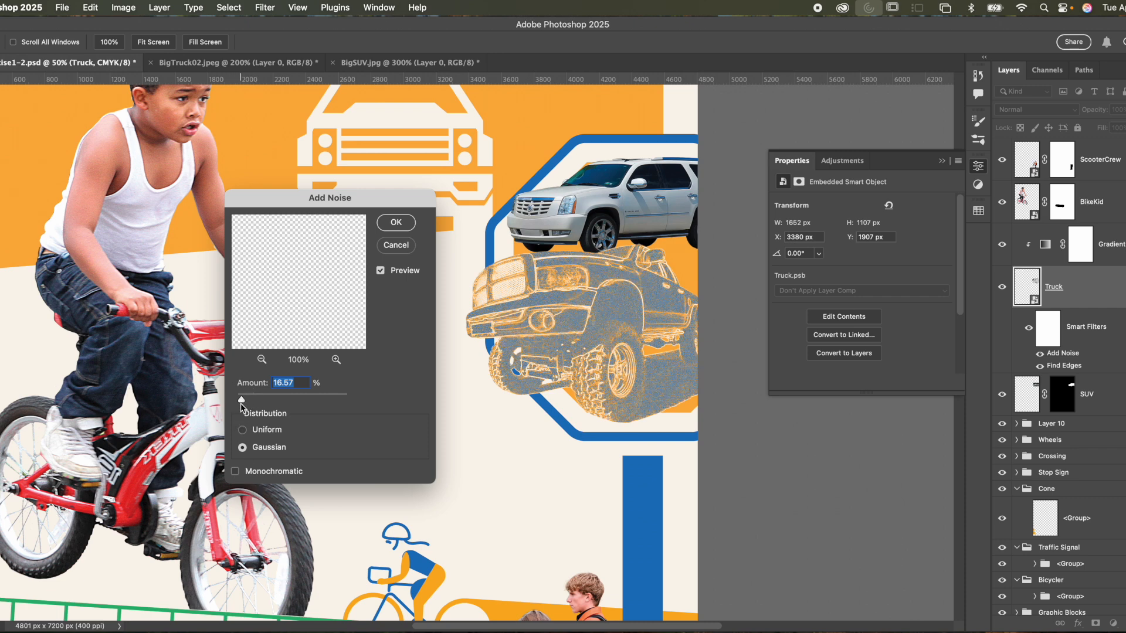
pyautogui.moveTo(244, 401); pyautogui.dragTo(244, 401)
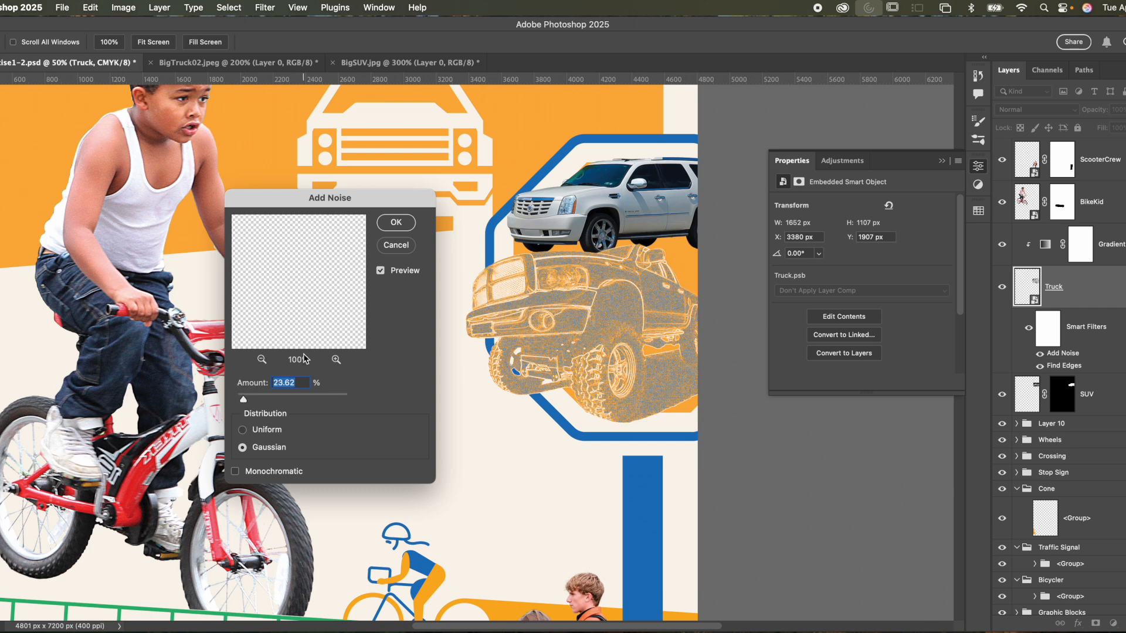
pyautogui.moveTo(244, 401); pyautogui.dragTo(244, 401)
pyautogui.click(394, 223)
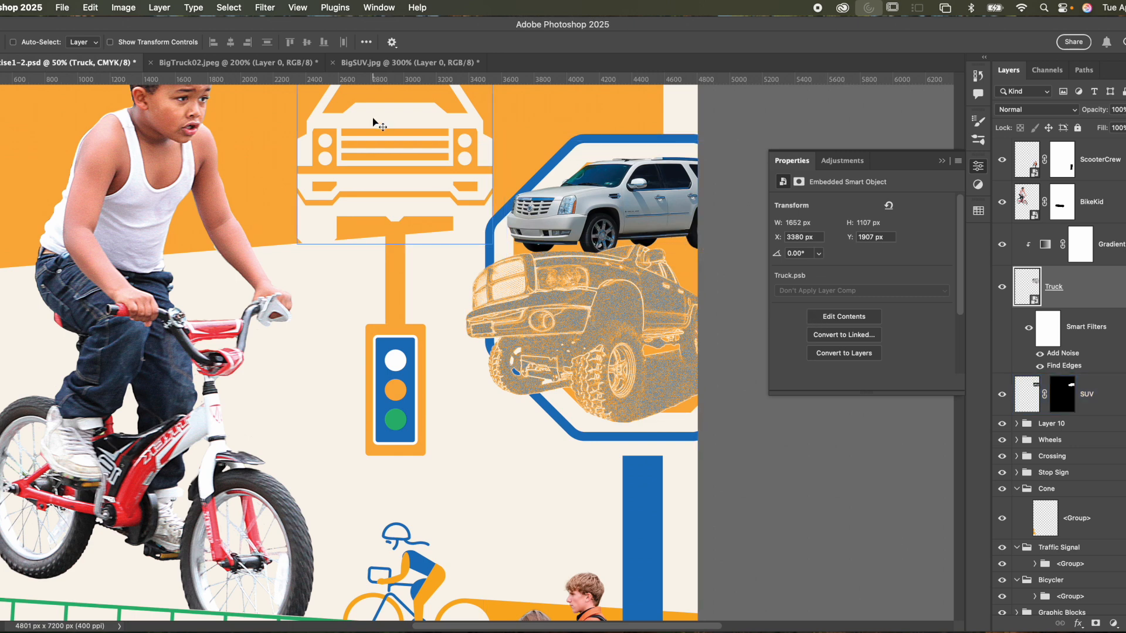
pyautogui.click(265, 7)
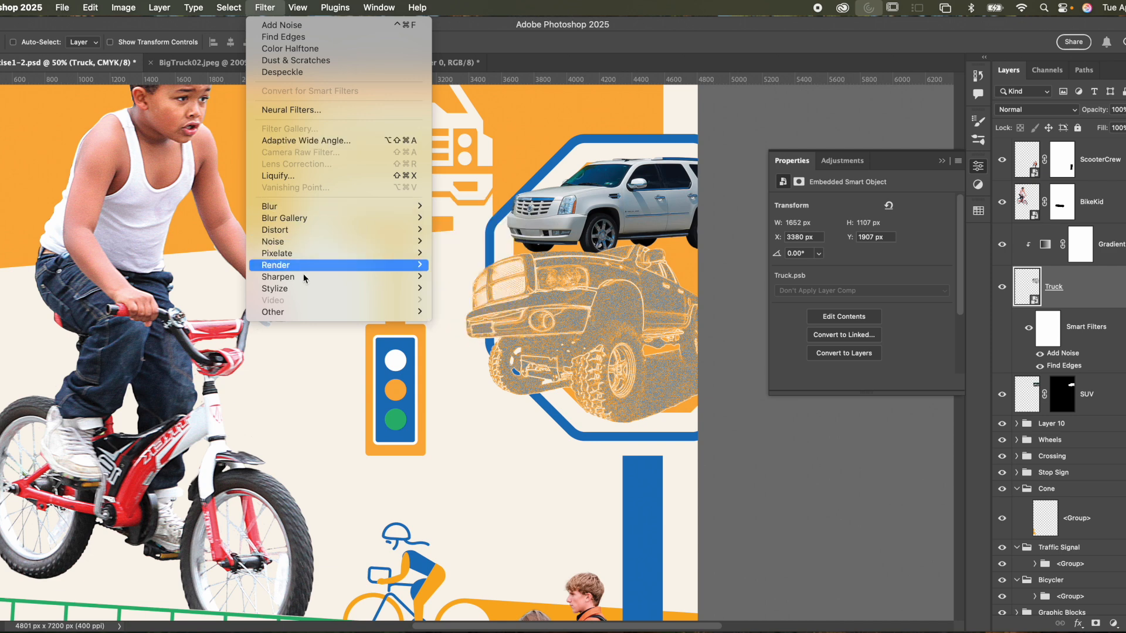
pyautogui.click(709, 187)
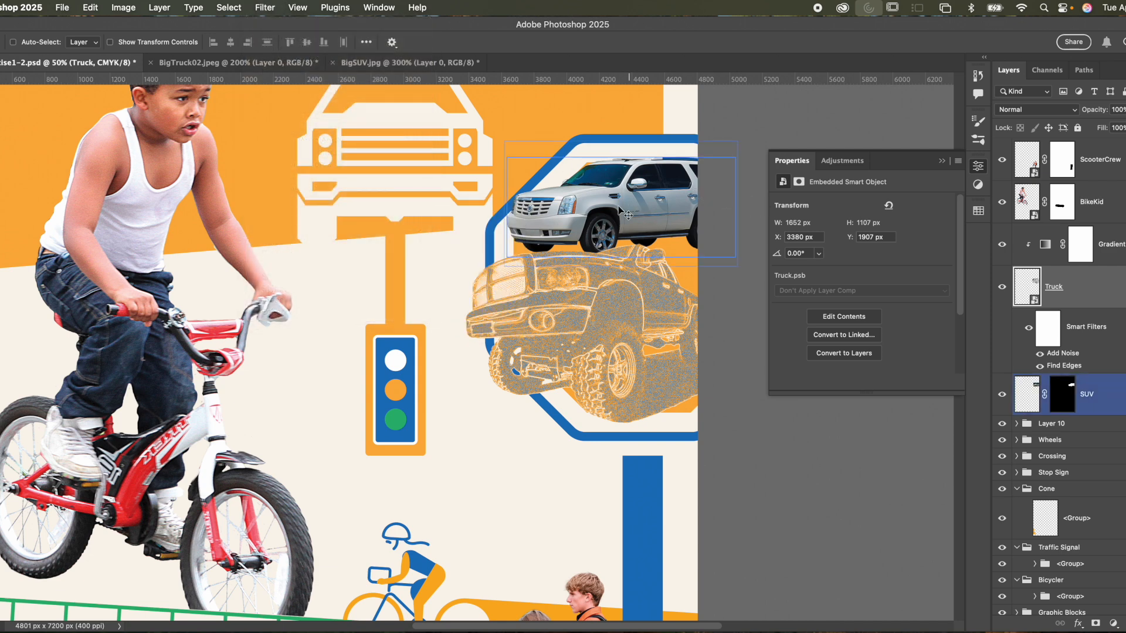